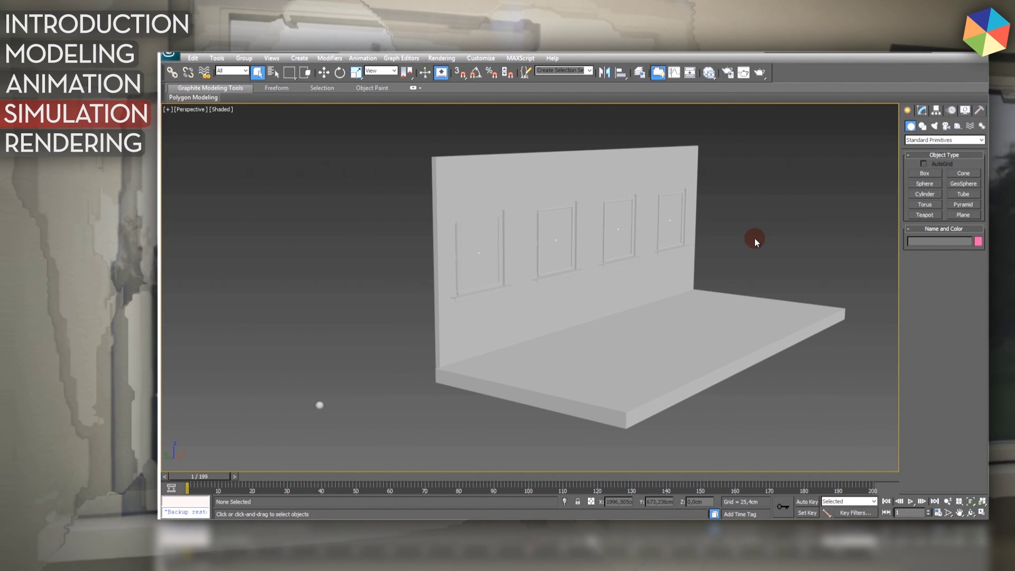
- Open a new Scene Explorer and expand the Room hierarchy through Part2 and Window down to the Glas objects
middle_drag(786, 237, 768, 227)
scroll(756, 229, down, 1)
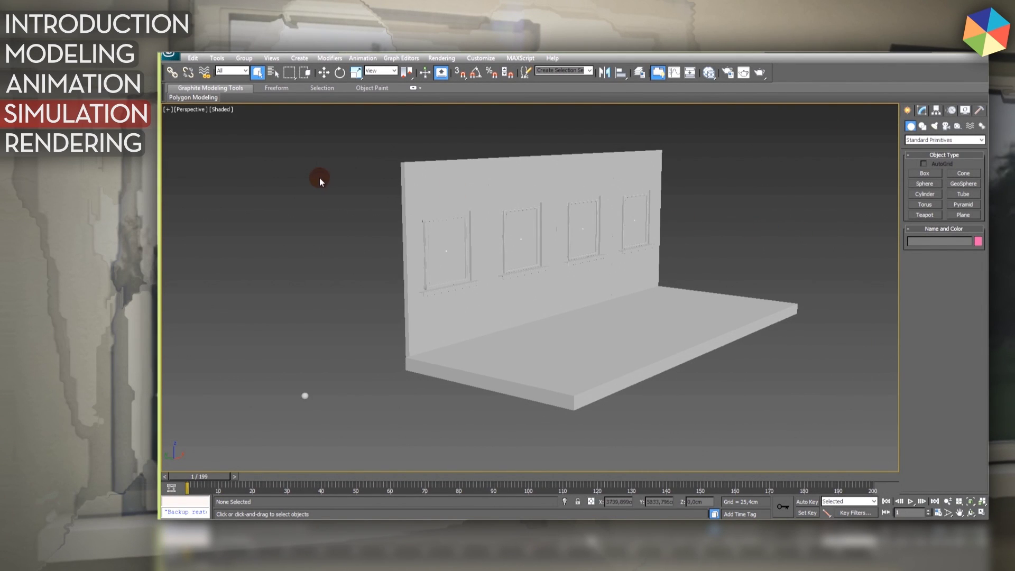
click(193, 58)
mouse_move(216, 58)
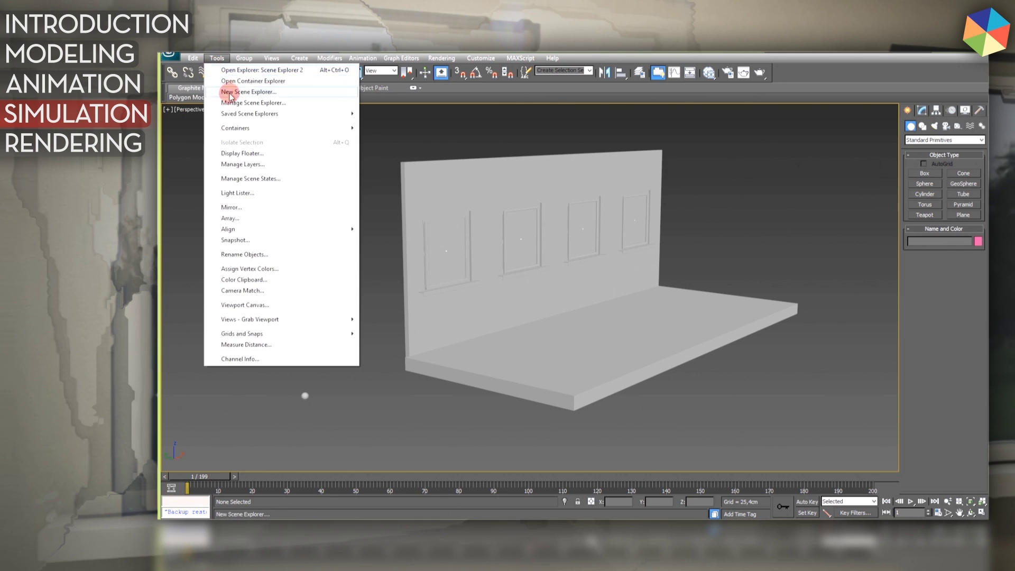
click(233, 93)
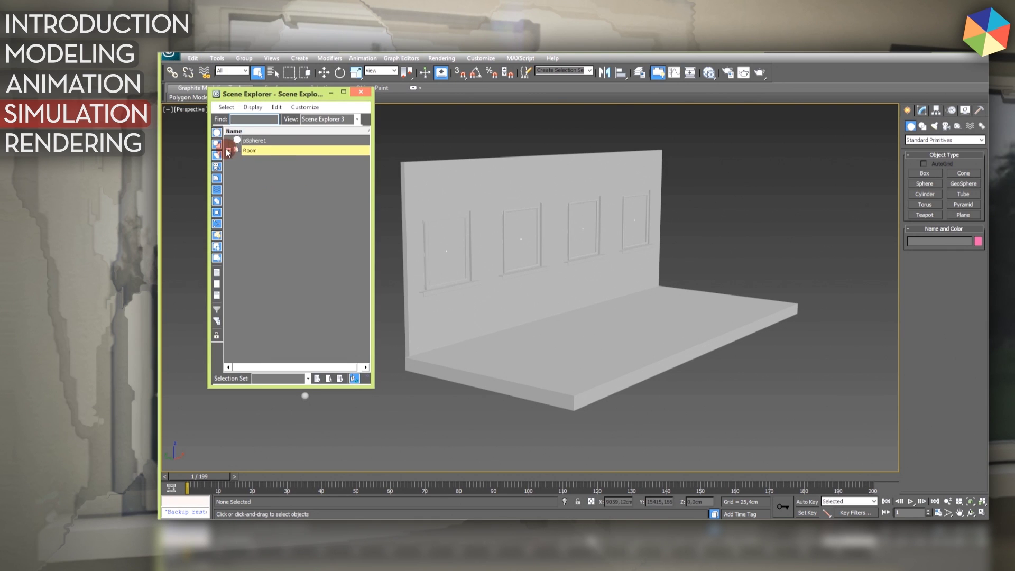
click(228, 150)
click(232, 179)
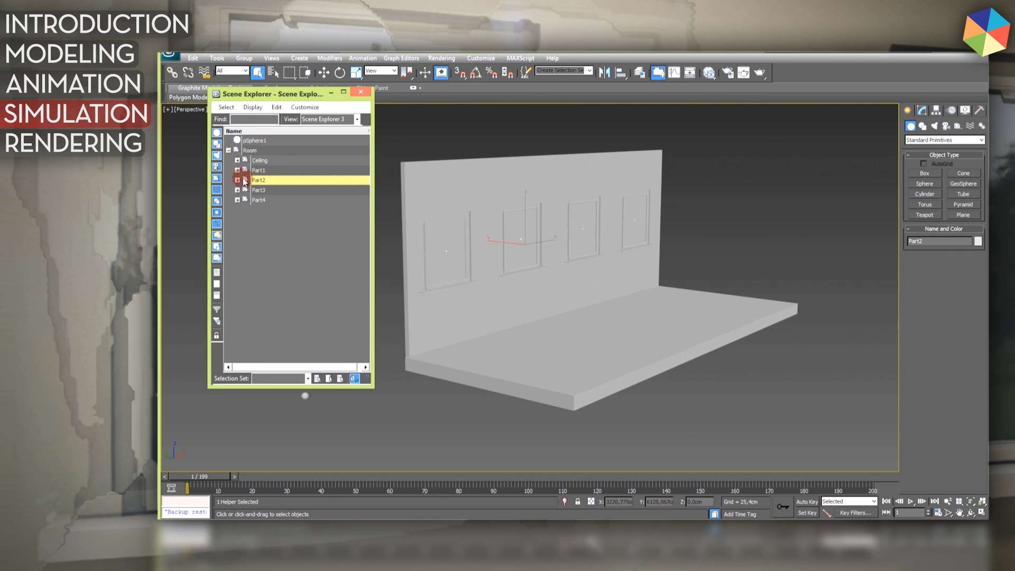
click(237, 180)
click(247, 210)
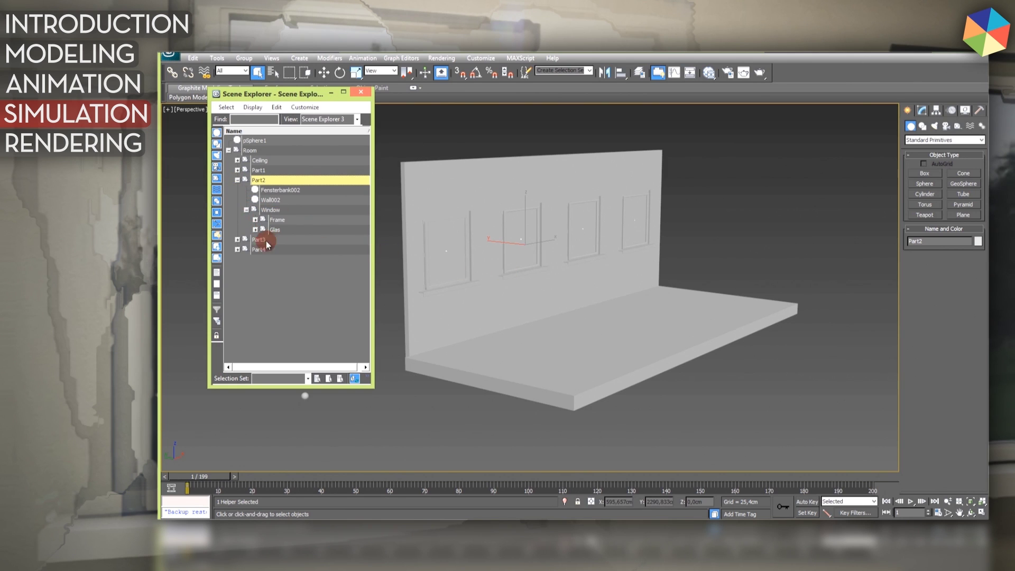
click(255, 229)
middle_drag(509, 233, 523, 234)
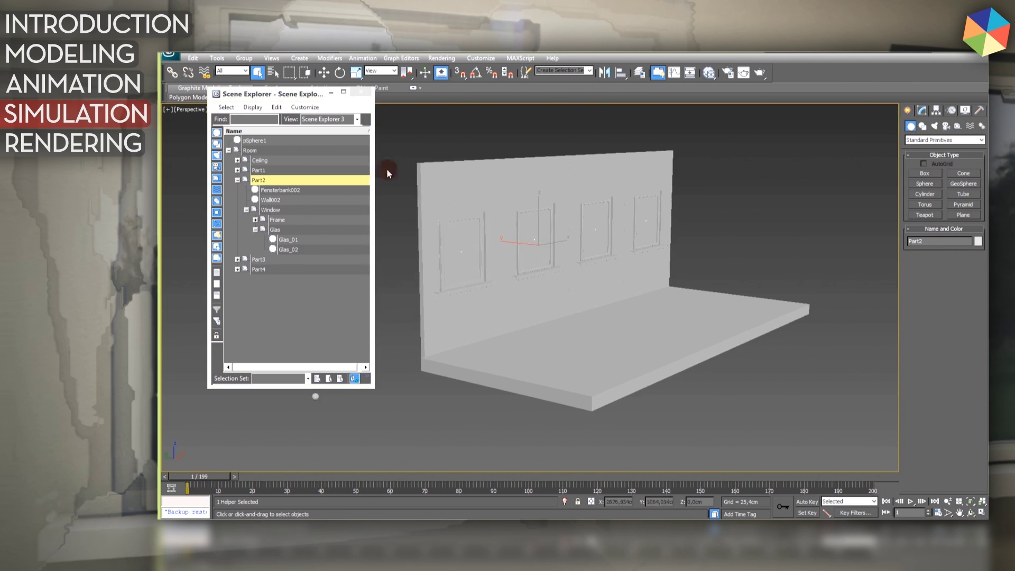
drag(289, 98, 249, 127)
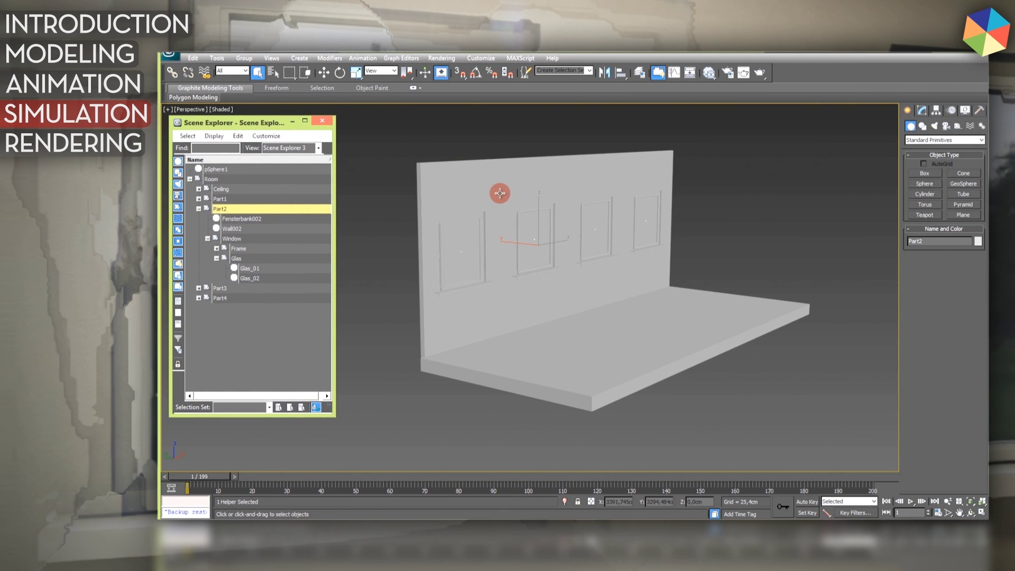
- Switch the geometry creation category to RayFire and launch the RayFire floater in demo mode
click(946, 140)
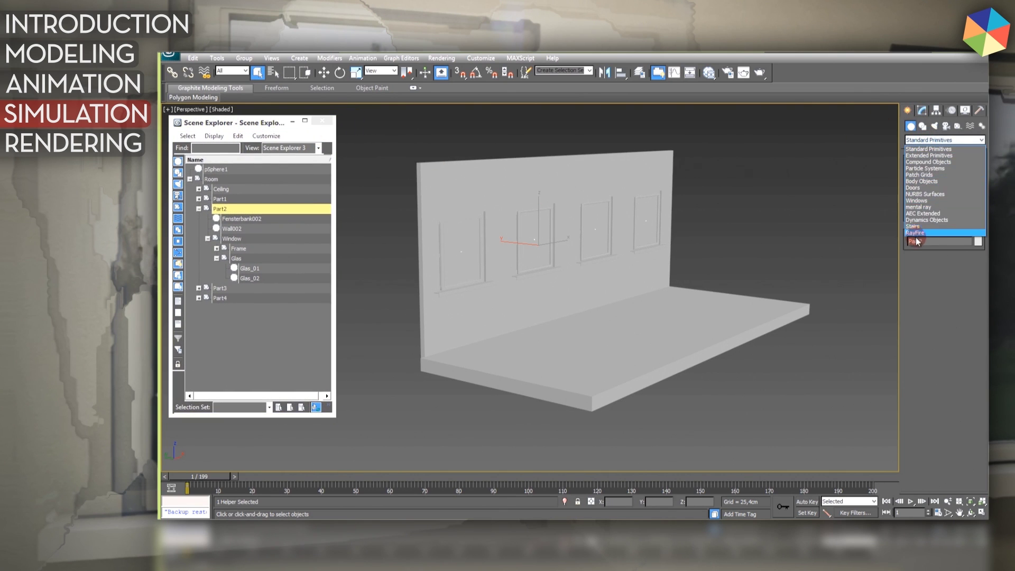
click(930, 224)
click(964, 173)
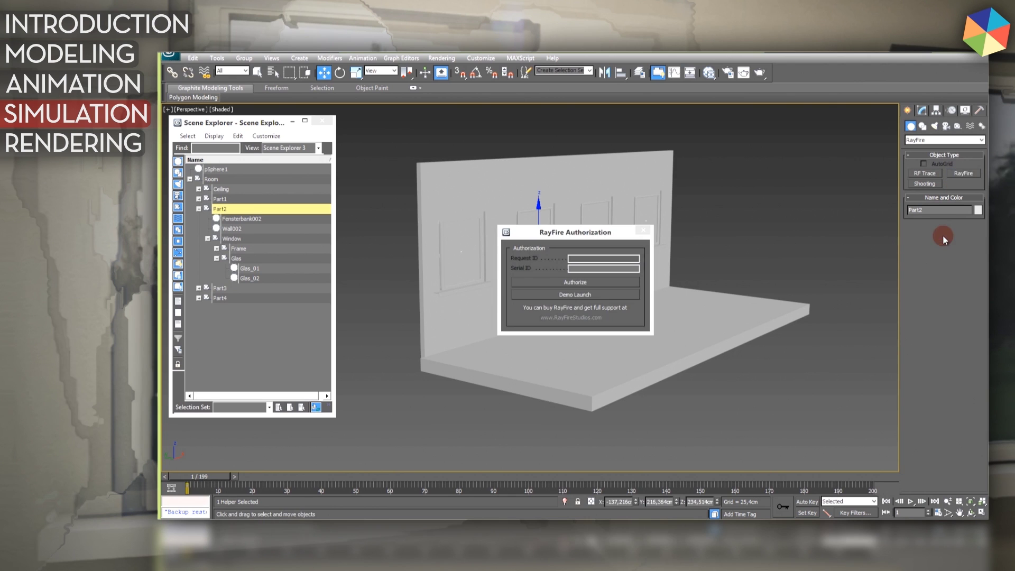
click(578, 294)
click(648, 241)
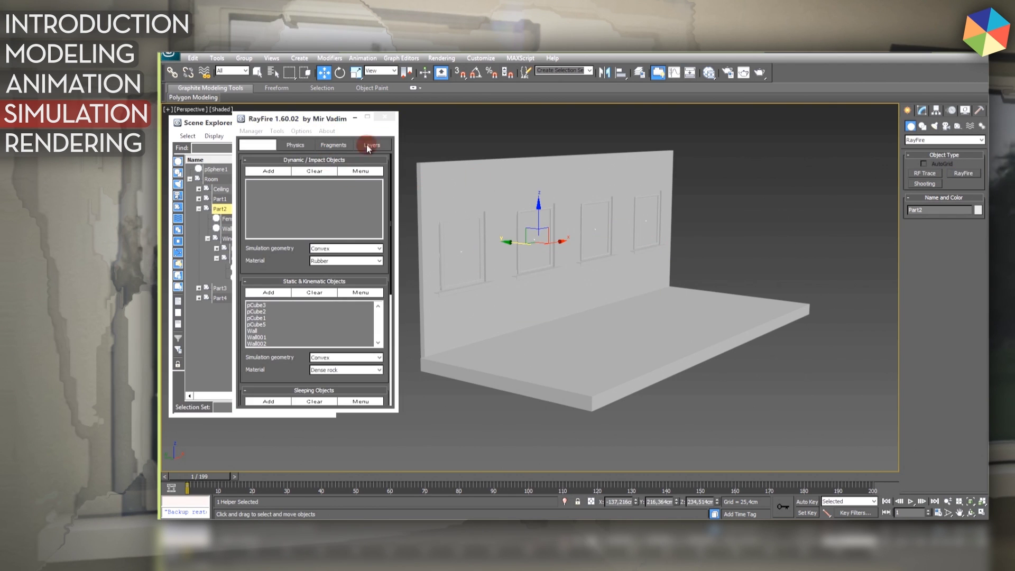
- Move and enlarge the RayFire window clear of the wall, and empty its Static & Kinematic and Sleeping object lists
drag(302, 123, 775, 128)
drag(782, 416, 784, 516)
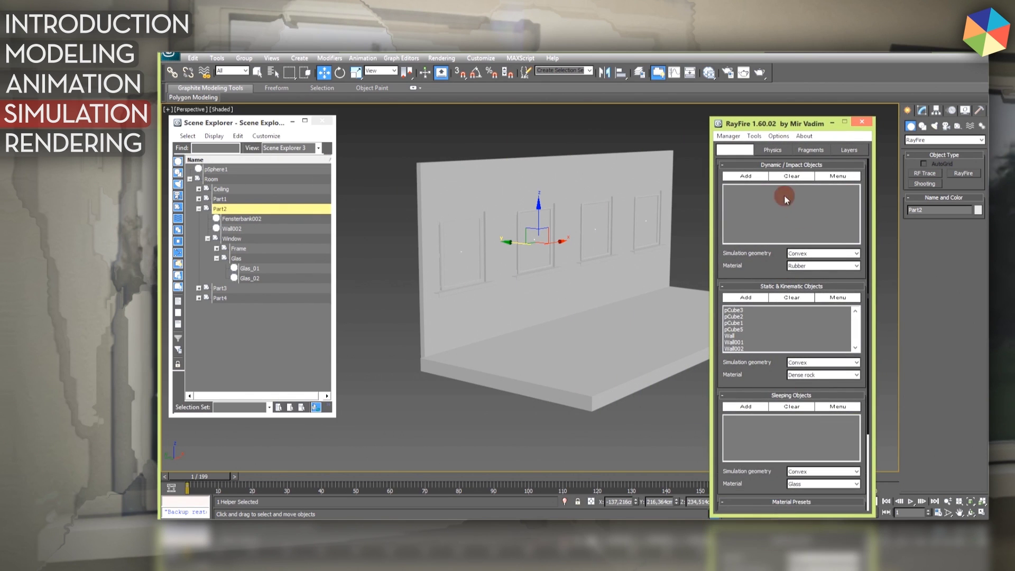
drag(773, 117, 772, 62)
click(793, 242)
click(791, 351)
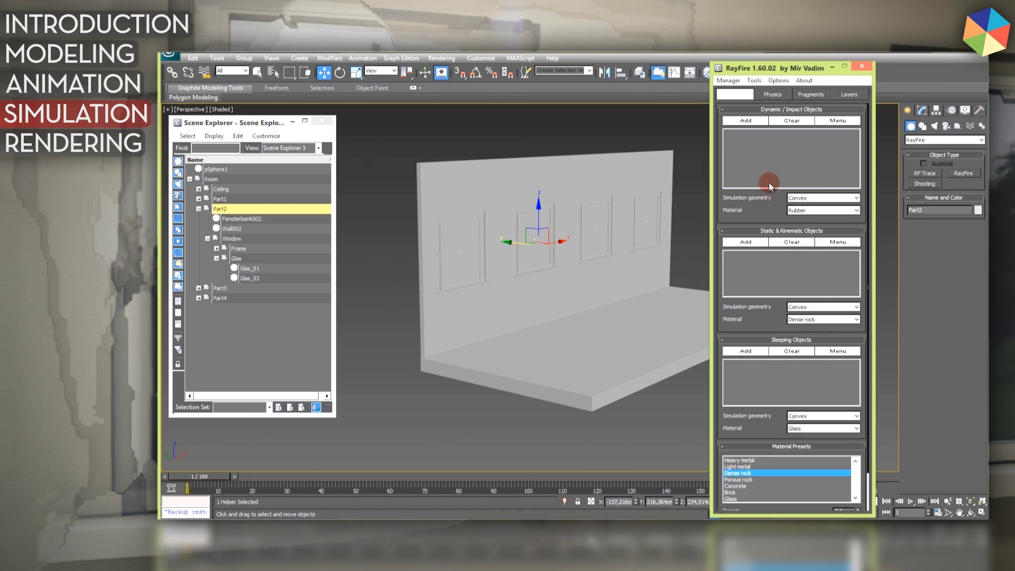
- Collapse the Dynamic / Impact, Static & Kinematic, Sleeping Objects and Material Presets sections in RayFire
click(764, 109)
click(769, 120)
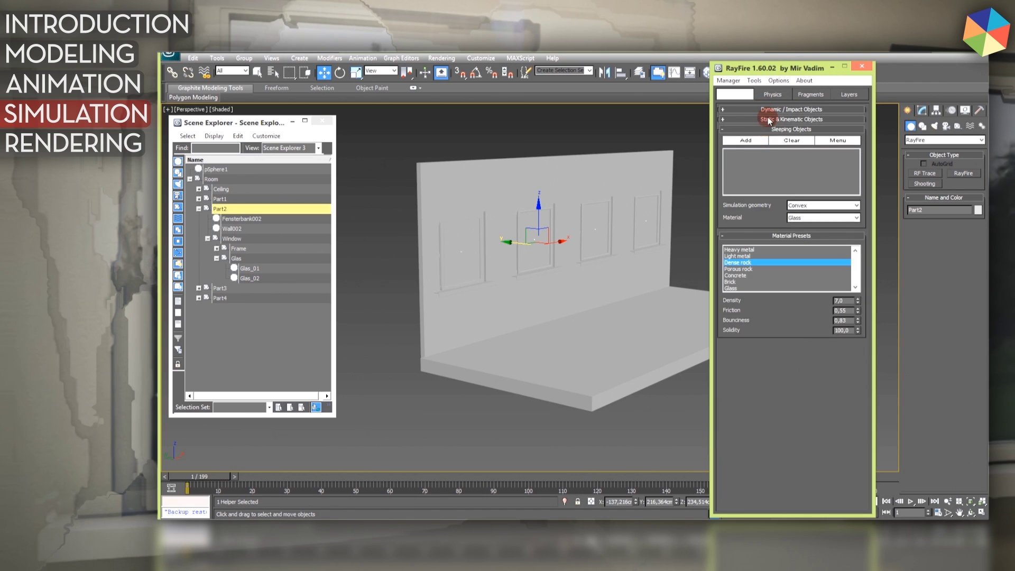
click(771, 129)
click(772, 139)
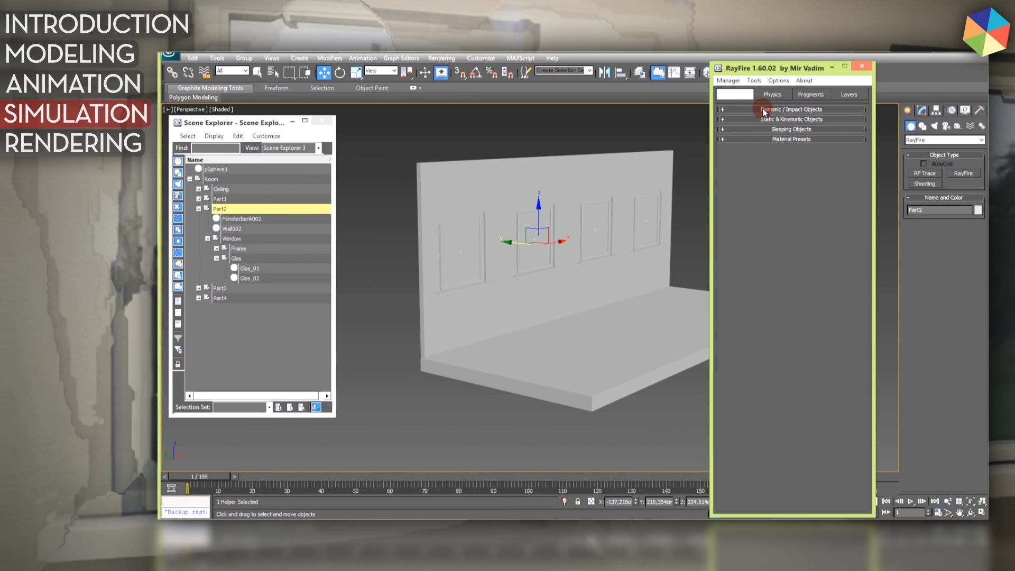
- Examine the Dynamic / Impact, Static & Kinematic, Sleeping Objects and Material Presets sections one after another
click(764, 110)
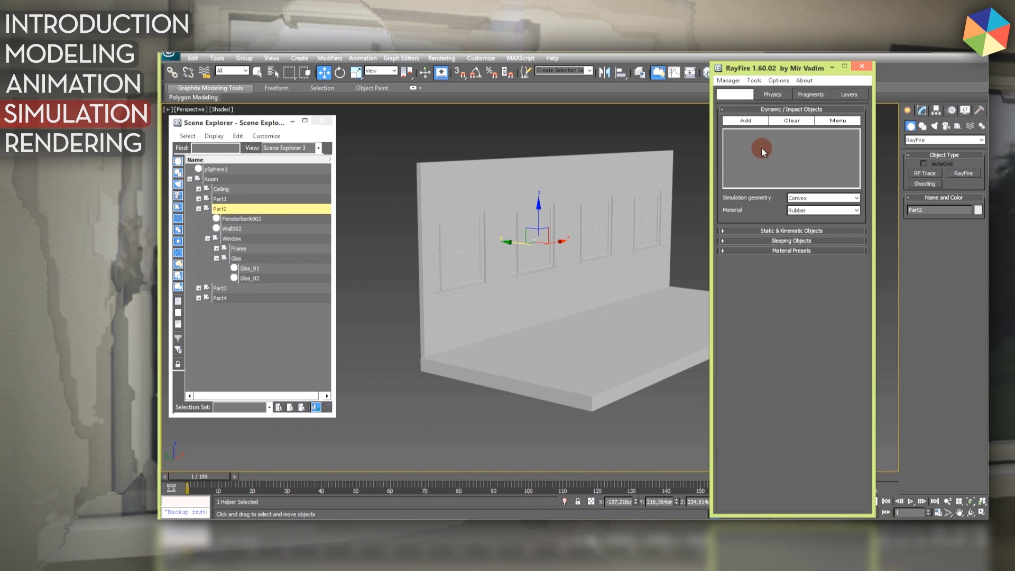
click(761, 109)
click(769, 120)
click(775, 169)
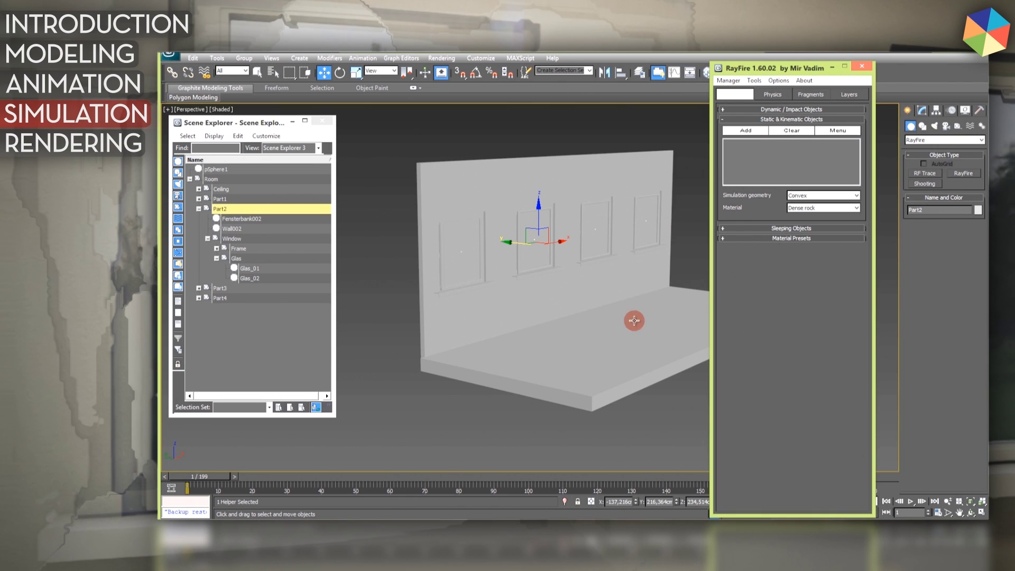
click(772, 119)
click(772, 129)
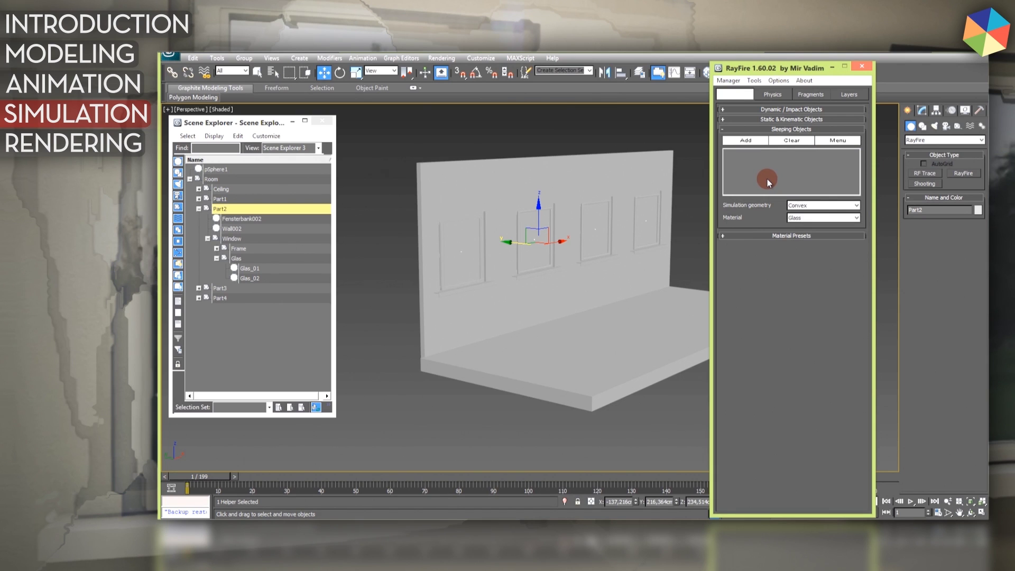
click(770, 129)
click(772, 139)
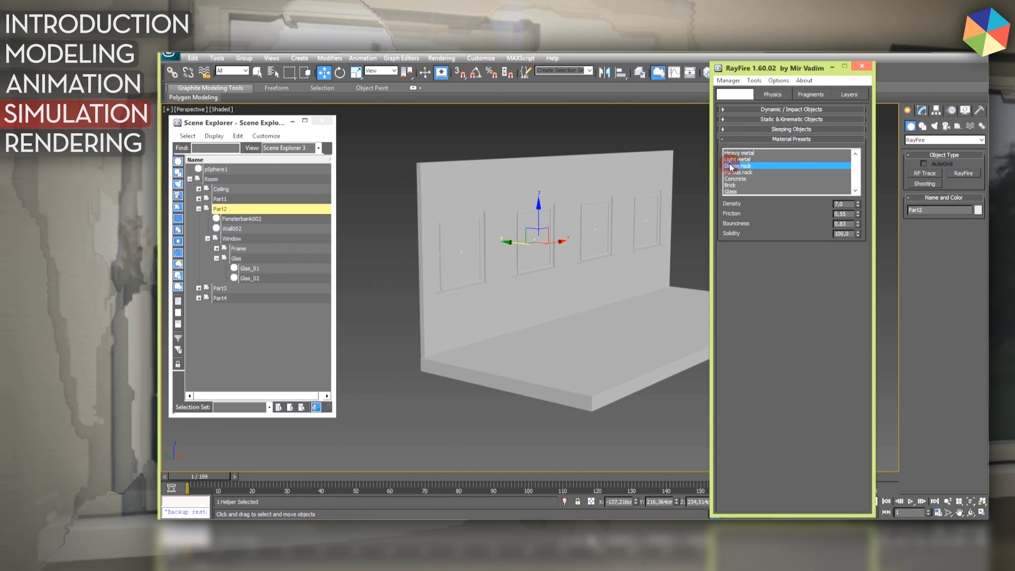
drag(855, 169, 855, 183)
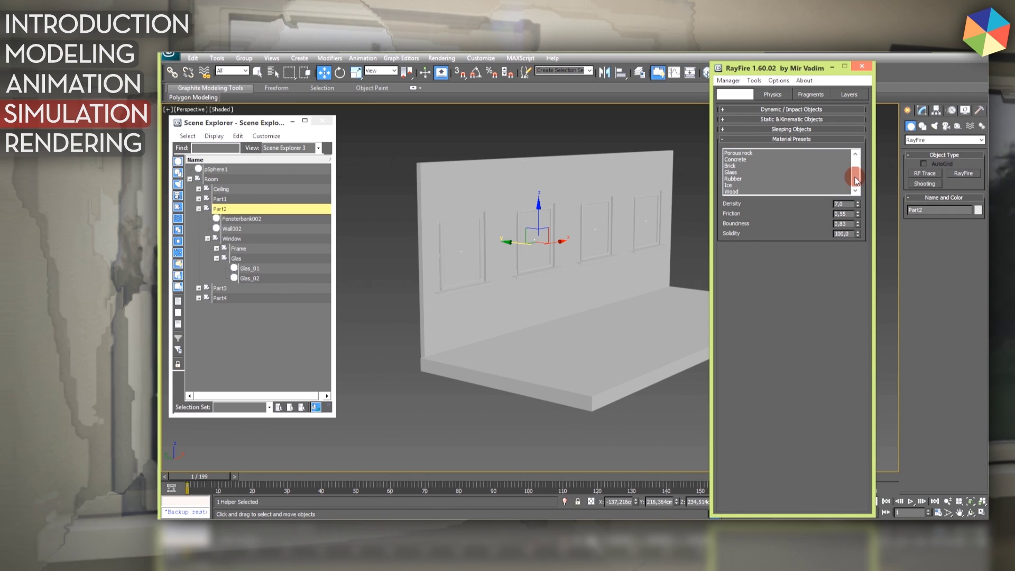
click(791, 139)
- Show RayFire's Physics settings with only the Physical Options section expanded
click(766, 96)
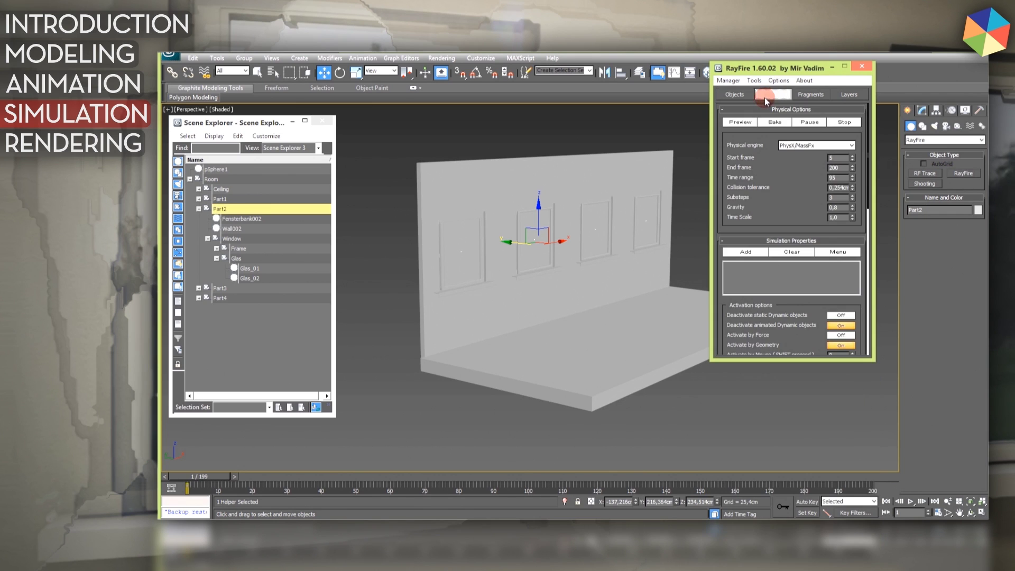
click(761, 109)
click(762, 119)
click(781, 129)
click(772, 124)
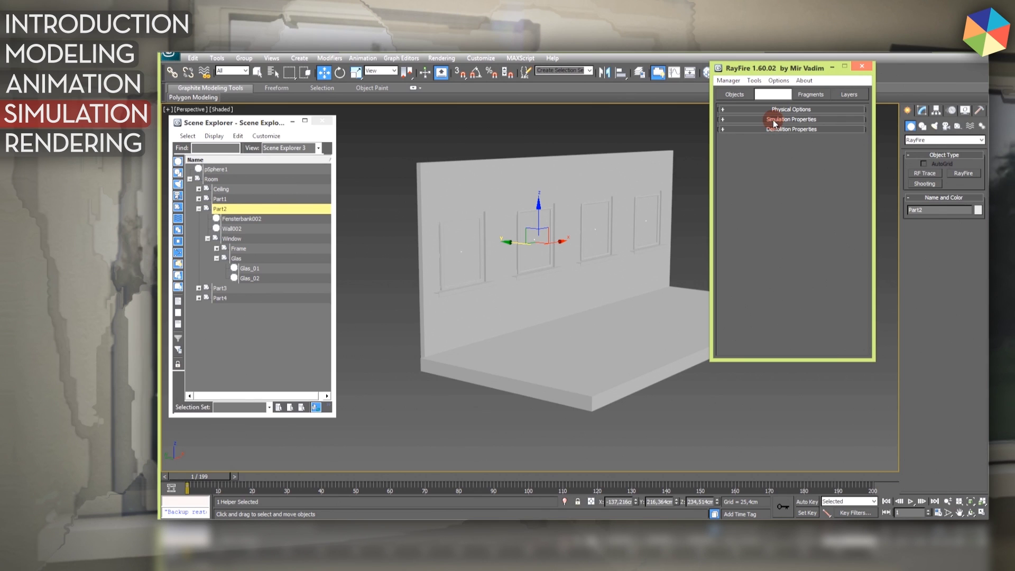
click(787, 110)
- Select pSphere1 to see its keyframes and set the simulation's start frame to 50
click(849, 150)
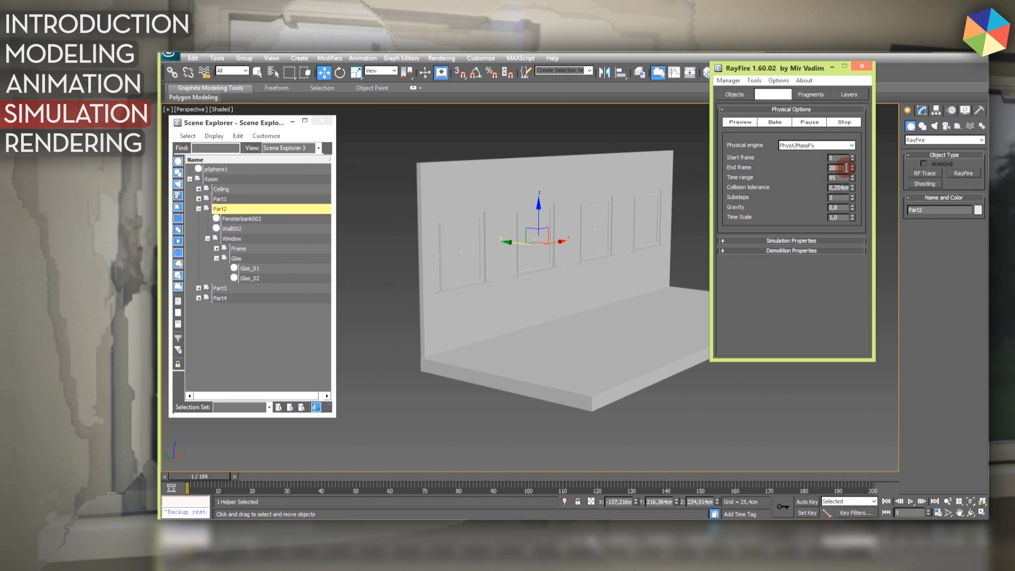
click(217, 170)
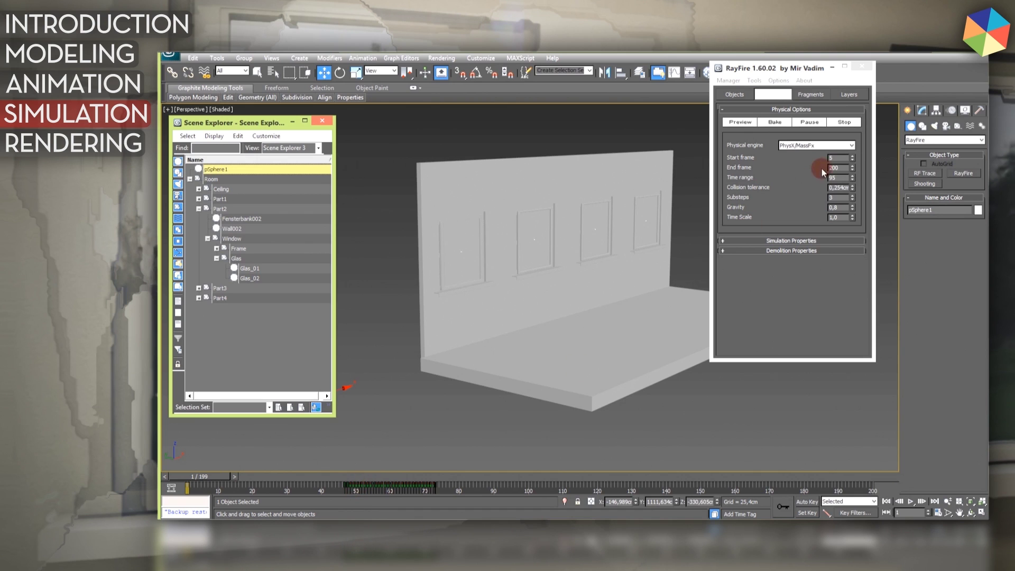
drag(853, 159, 861, 135)
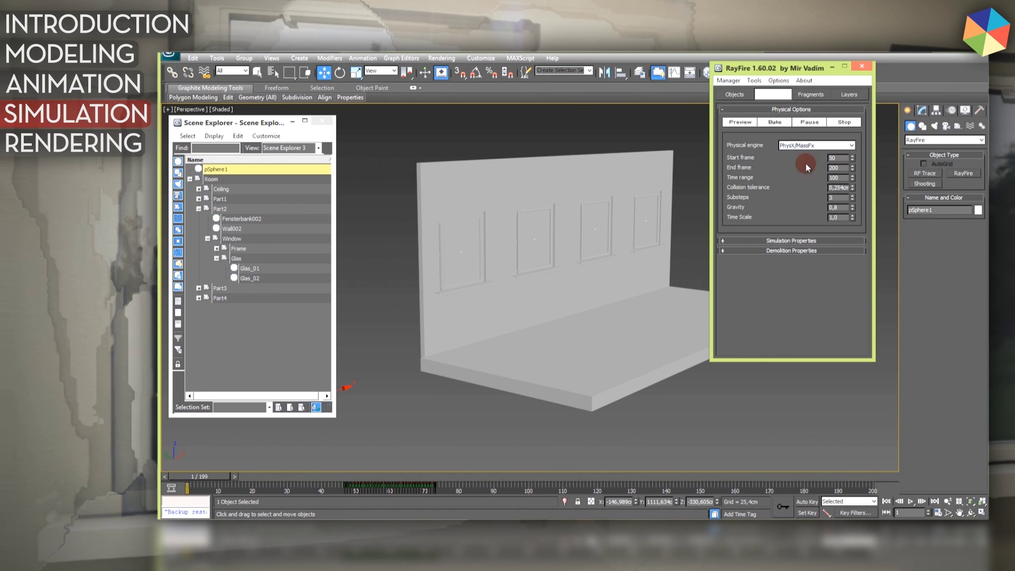
drag(804, 362, 831, 506)
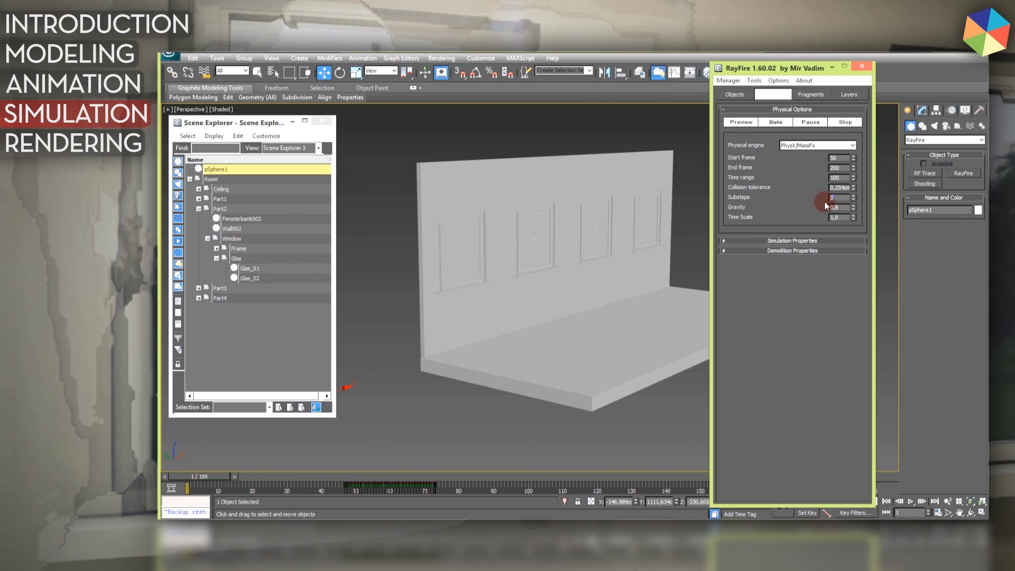
drag(844, 208, 809, 208)
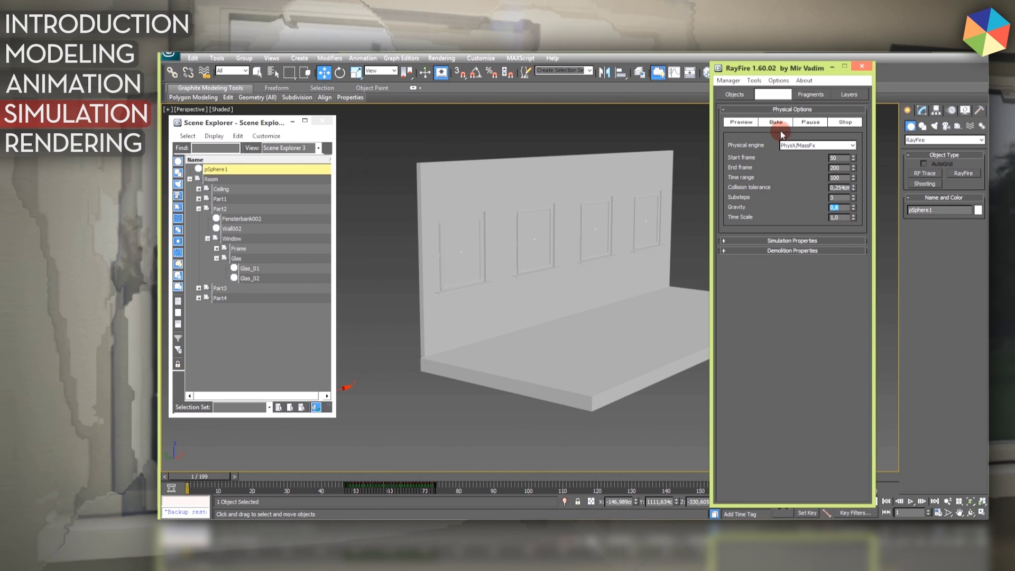
- In Simulation Properties, switch Deactivate animated Dynamic objects and Activate by Geometry off and back on
click(786, 241)
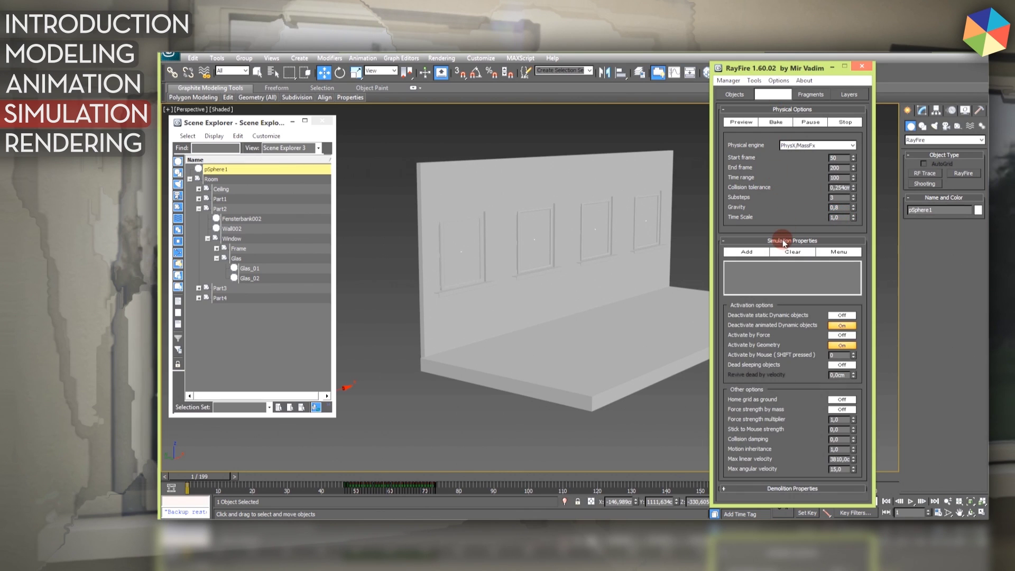
click(780, 111)
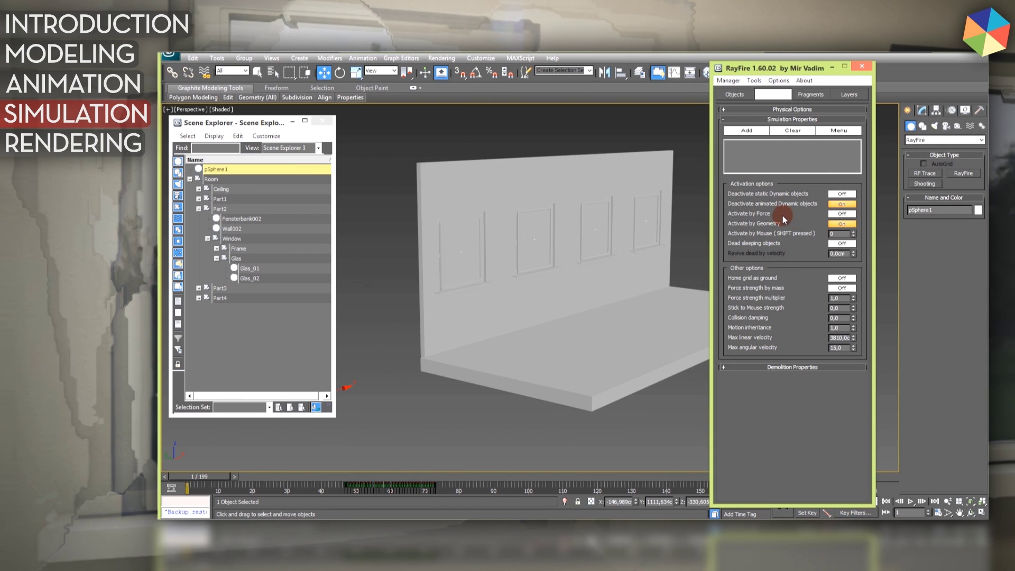
click(841, 203)
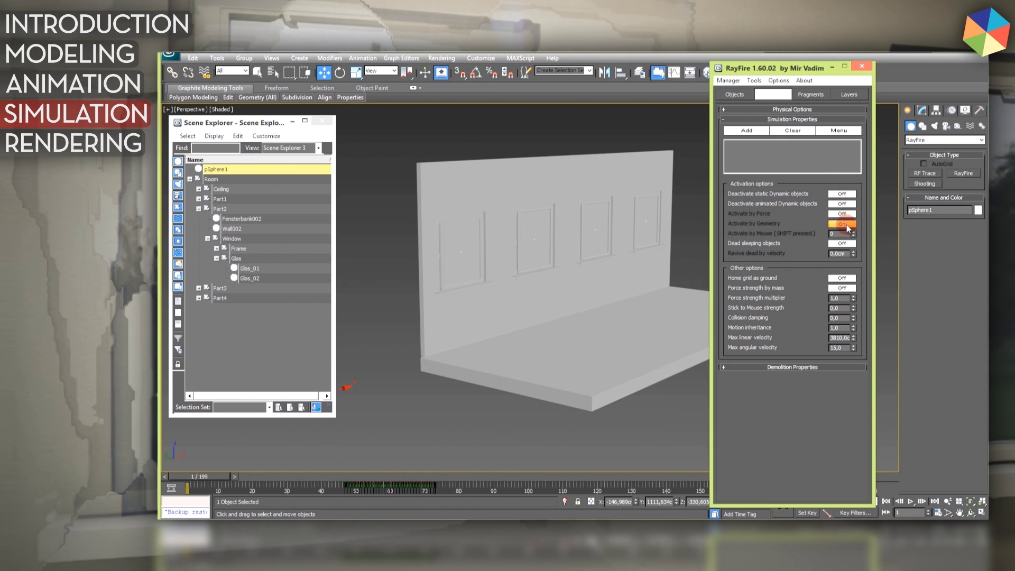
click(842, 224)
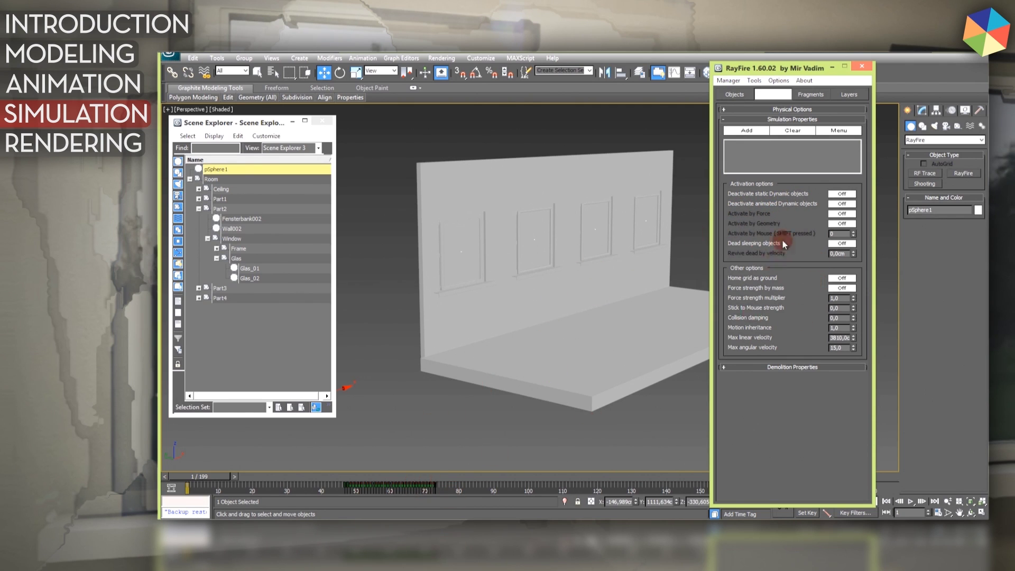
click(841, 204)
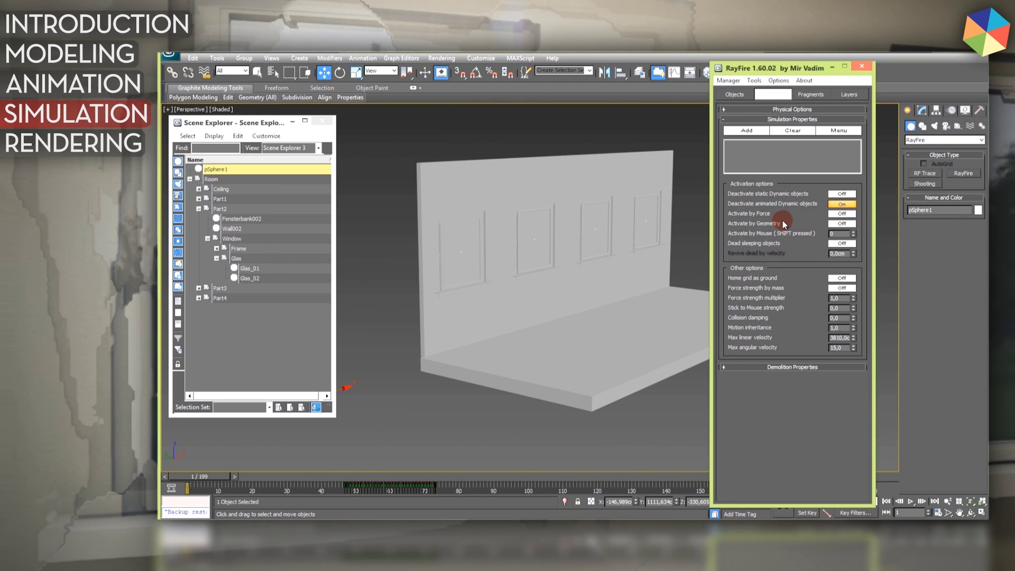
click(841, 223)
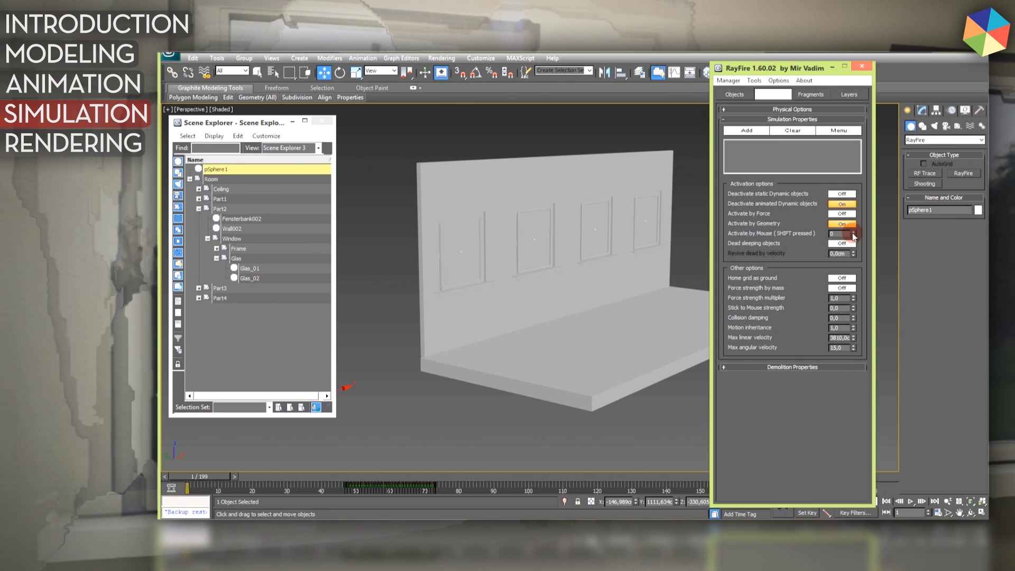
mouse_move(853, 235)
mouse_down()
mouse_move(863, 190)
mouse_move(841, 234)
mouse_up()
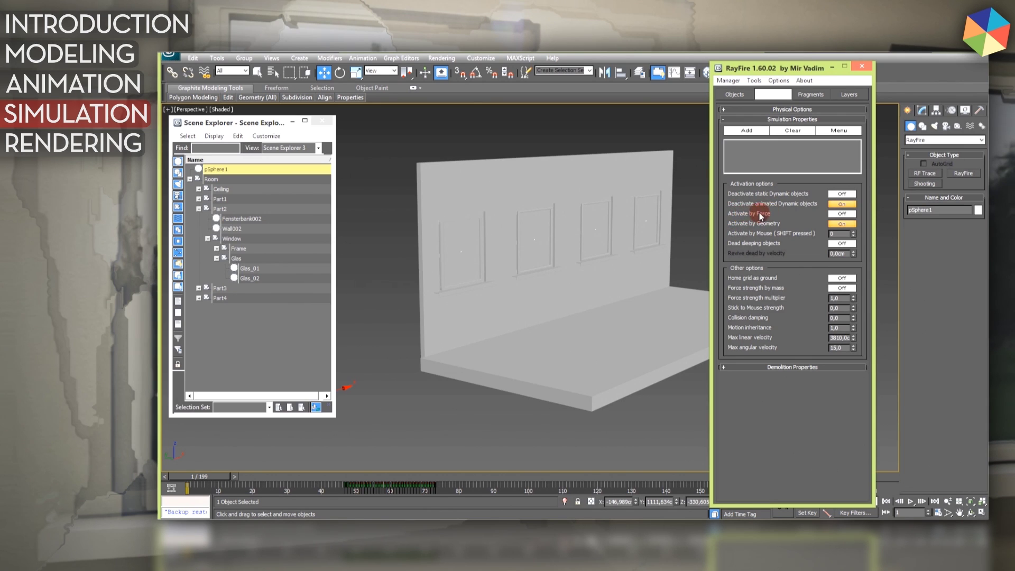
- Turn off Demolish geometry in the Demolition Properties
click(786, 119)
click(786, 130)
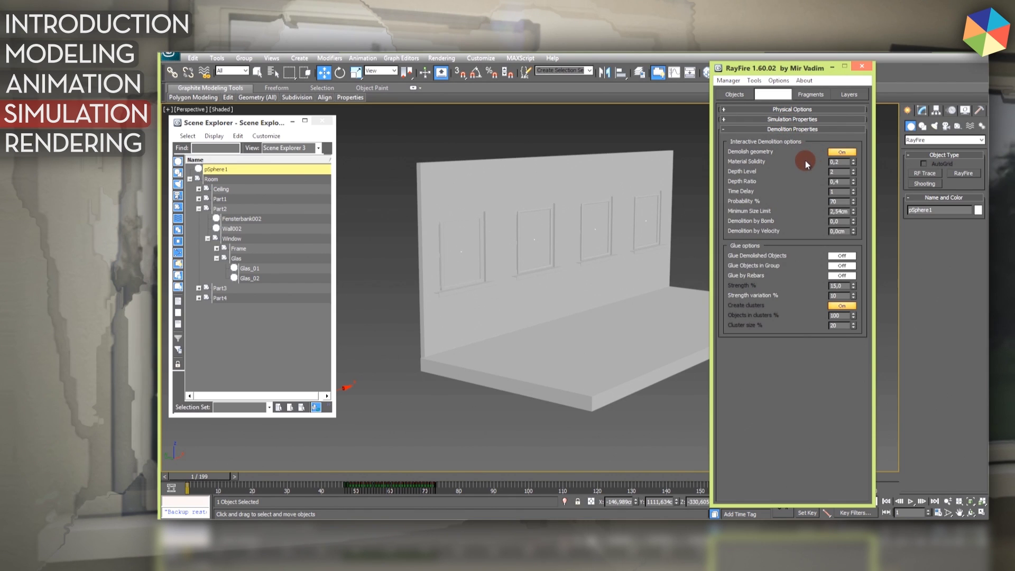
click(839, 152)
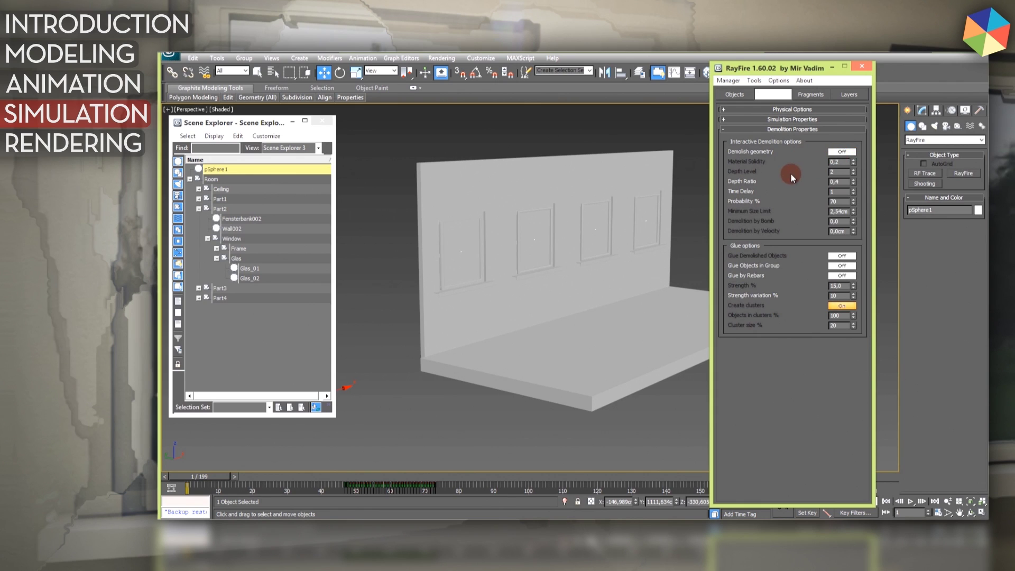
- In the Demolition Properties, turn off Create clusters, turn on Demolish geometry and try a Depth Level of 1
click(840, 307)
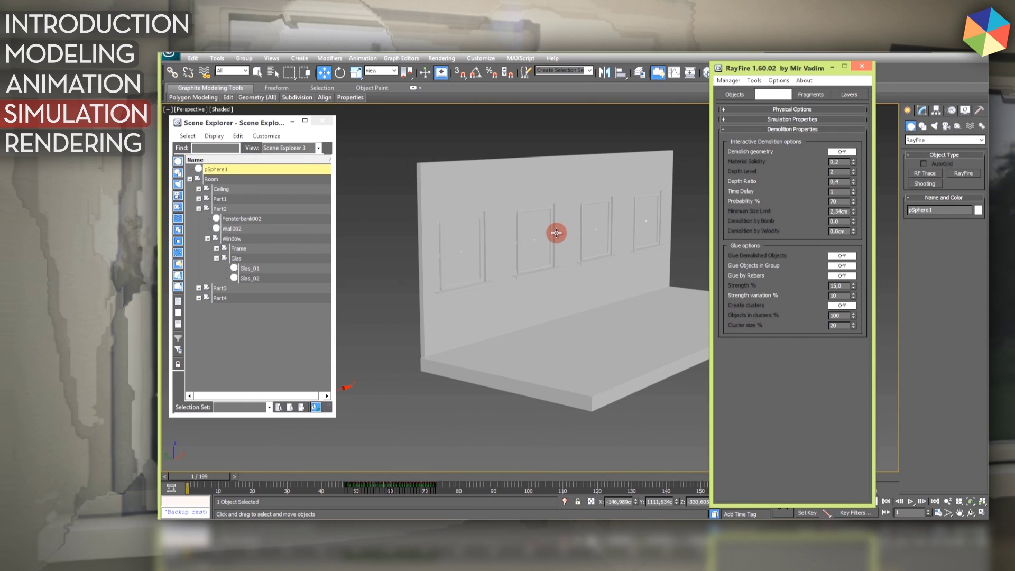
click(842, 153)
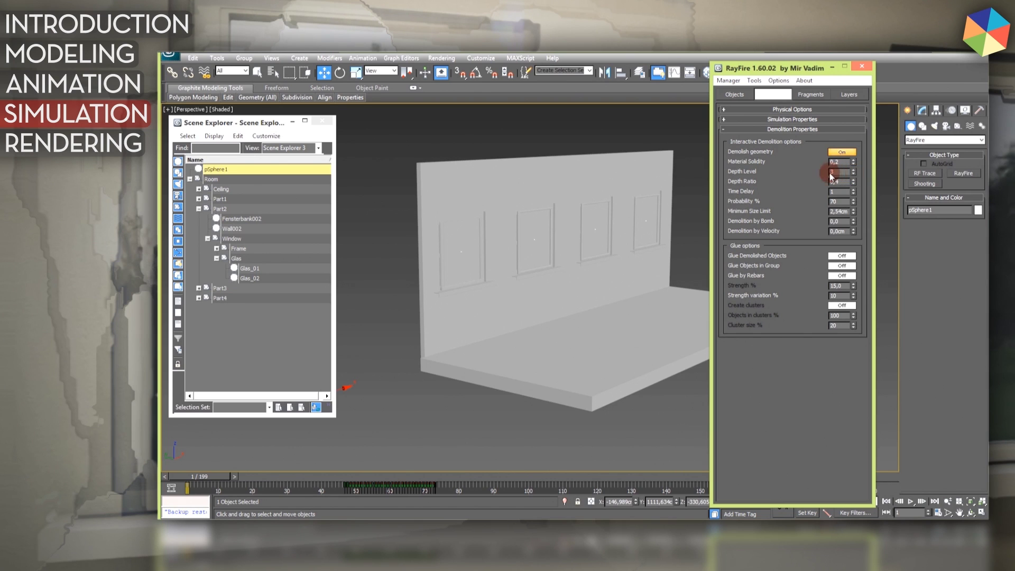
double_click(852, 175)
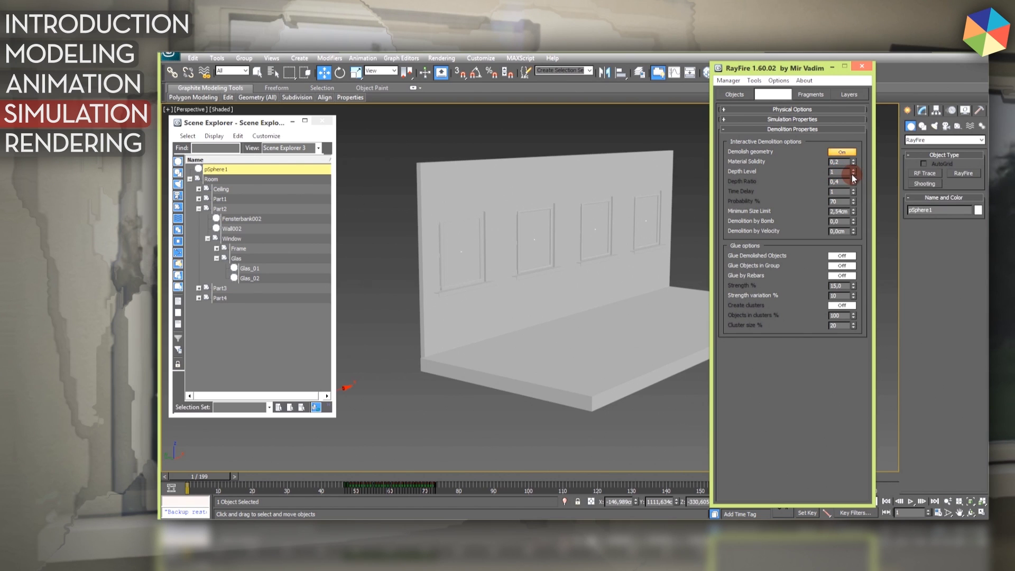
click(853, 169)
click(792, 129)
- Set the fragmentation type to ProBoolean - Irregular in RayFire's Fragmentation Options
click(810, 94)
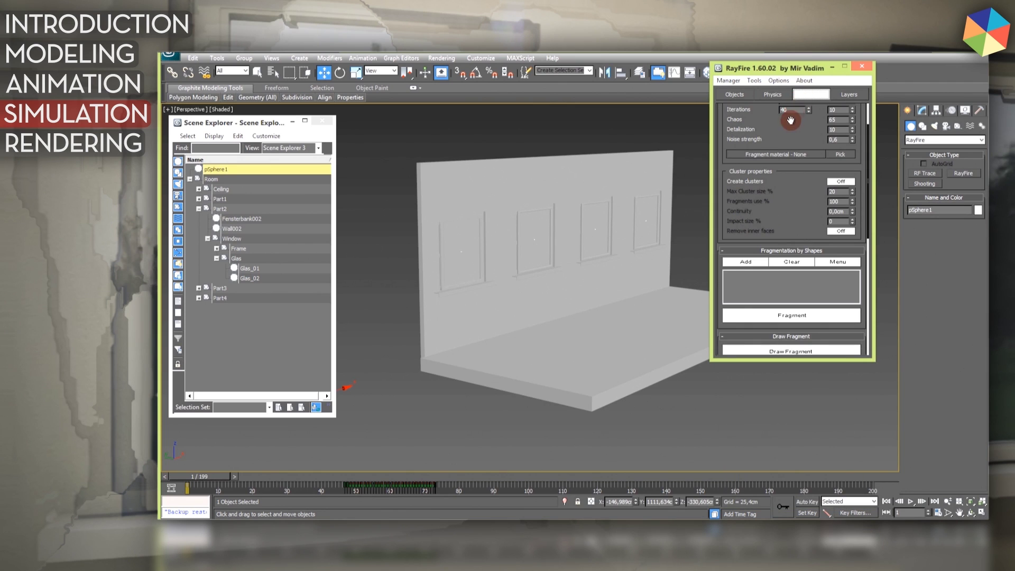
scroll(799, 204, up, 2)
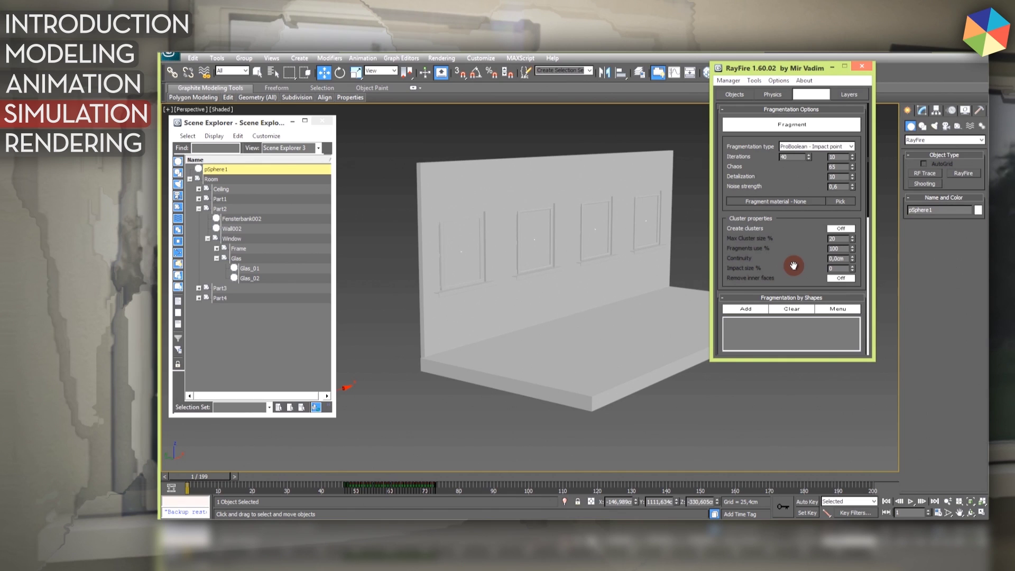
click(788, 150)
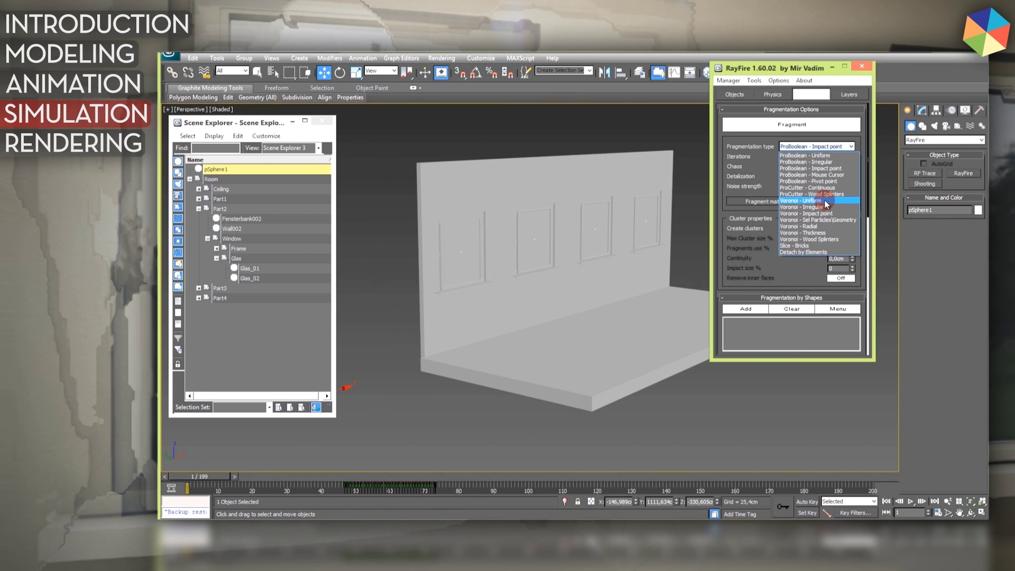
click(841, 162)
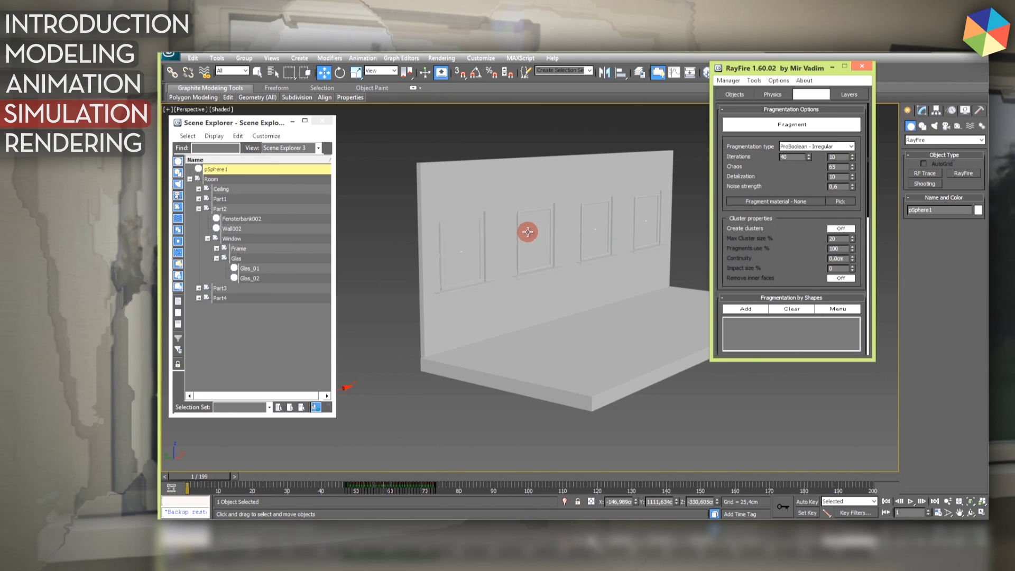
- Add the second window's glass pane, Glas_02, to the Dynamic / Impact Objects
click(531, 232)
click(735, 95)
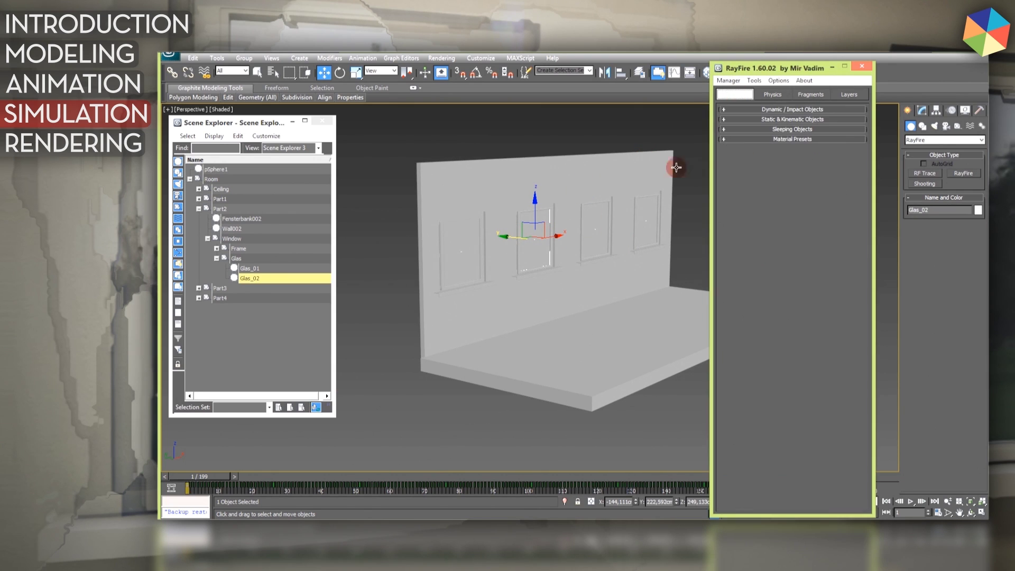
click(772, 110)
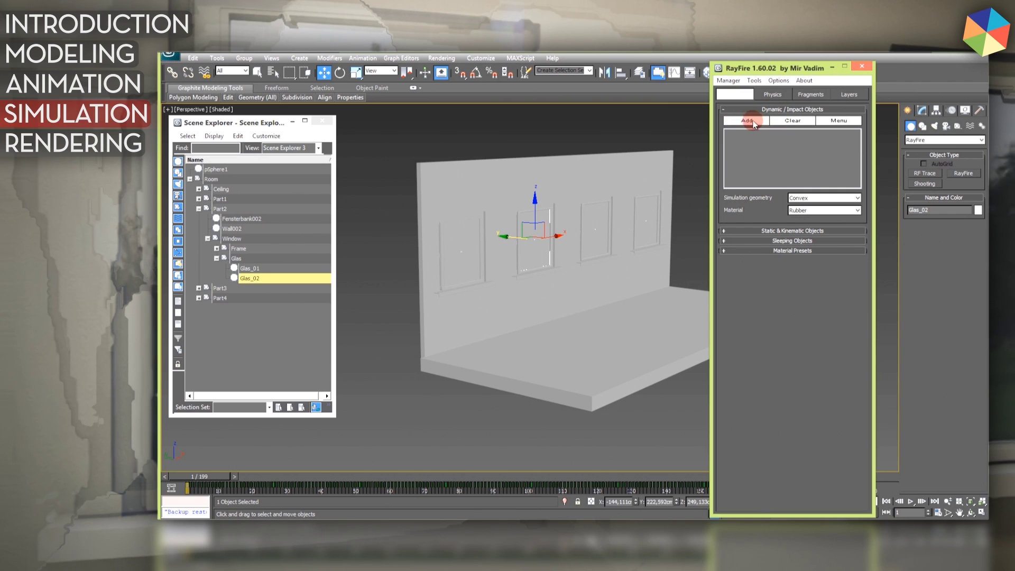
click(747, 120)
- Zoom in on Glas_02 with edged faces shown and move the pane along Y to about 196,7 cm
key(z)
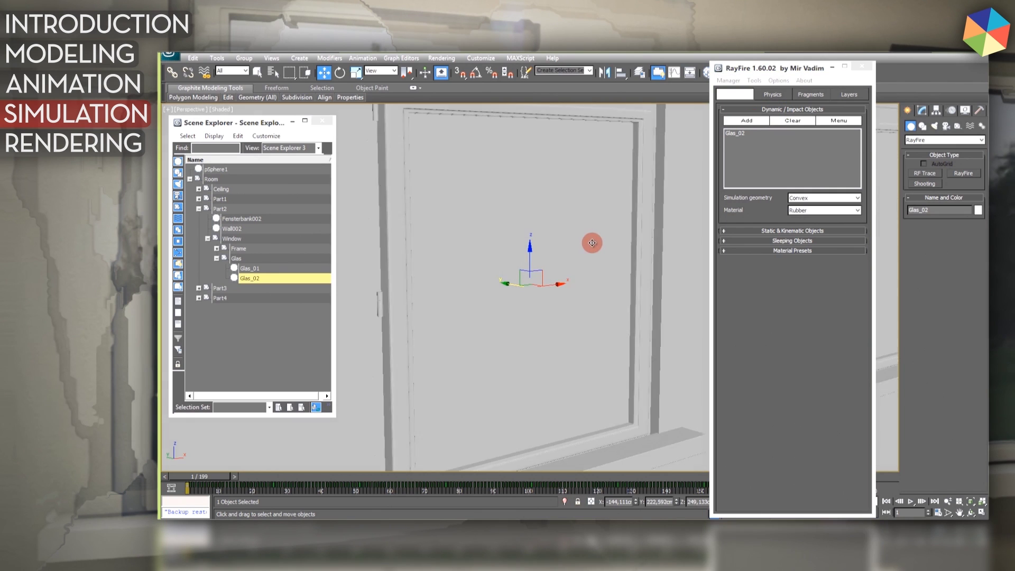
key(F4)
alt+middle_drag(569, 283, 595, 291)
drag(500, 283, 555, 291)
alt+middle_drag(555, 292, 534, 275)
- Fragment Glas_02 with the ProBoolean - Irregular type as a test and delete the resulting fragments
click(811, 94)
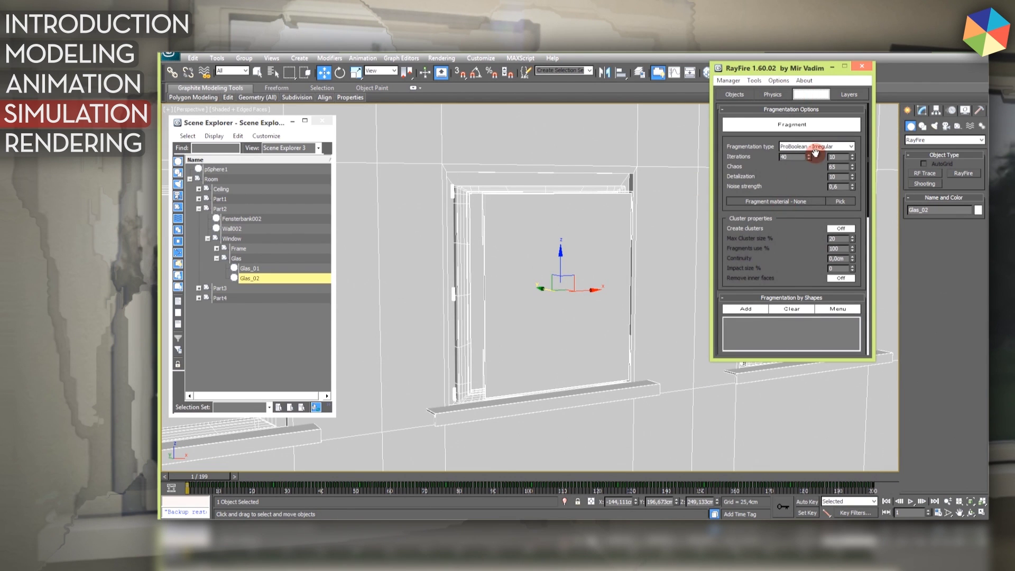
click(795, 127)
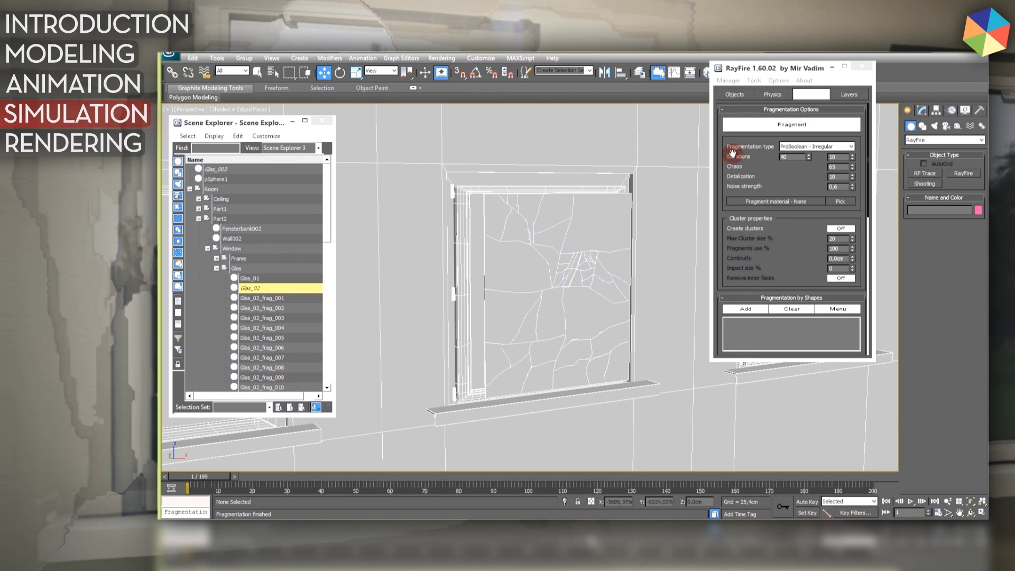
click(731, 82)
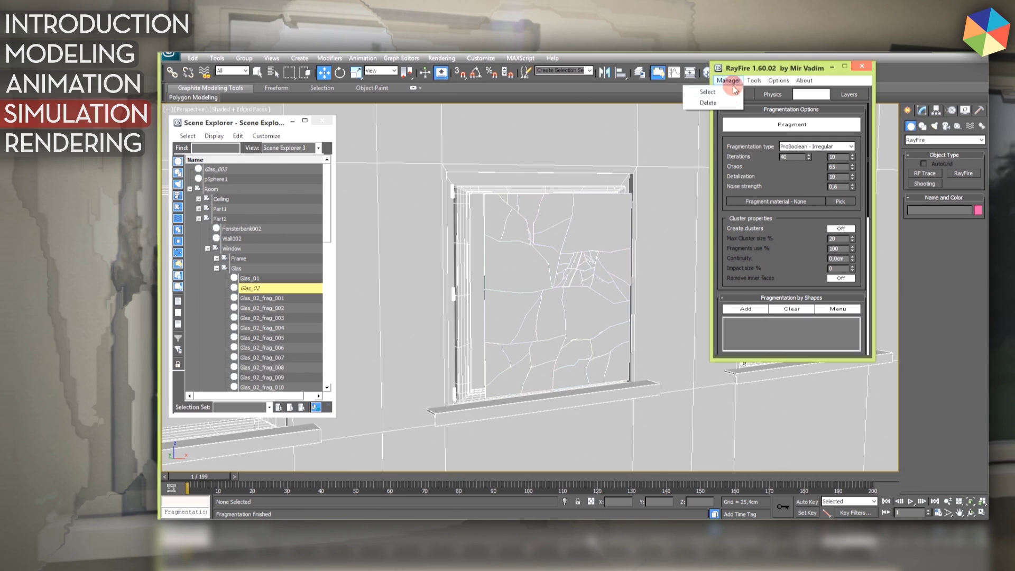
click(725, 104)
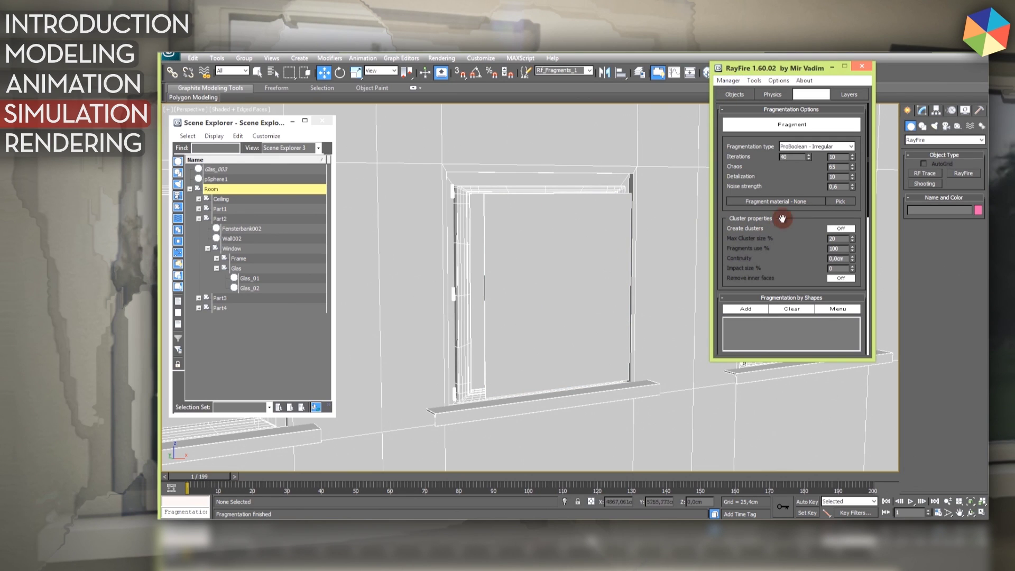
- Test the Voronoi - Irregular fragmentation type on Glas_02 and delete its fragments
click(817, 147)
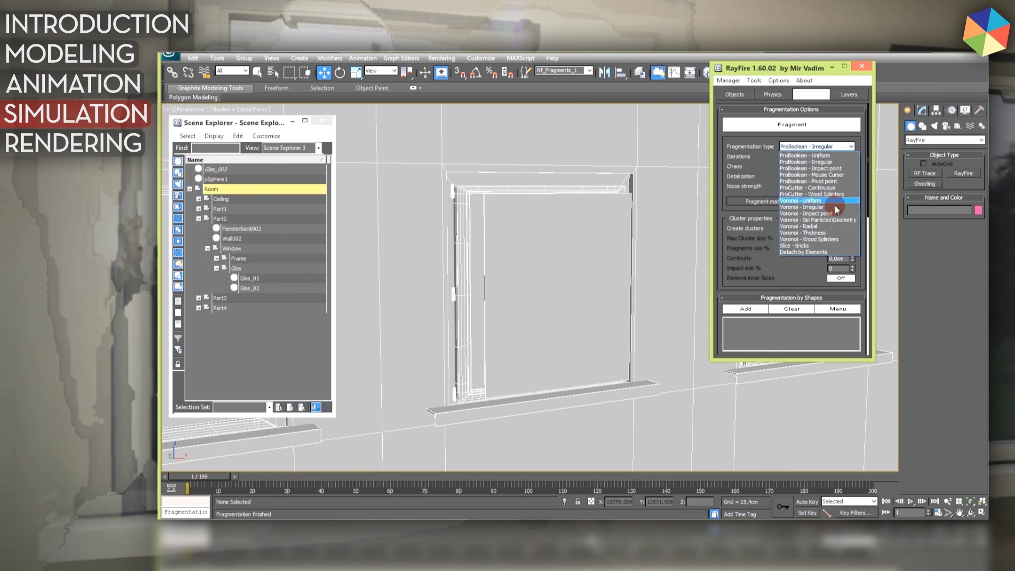
click(817, 206)
click(792, 125)
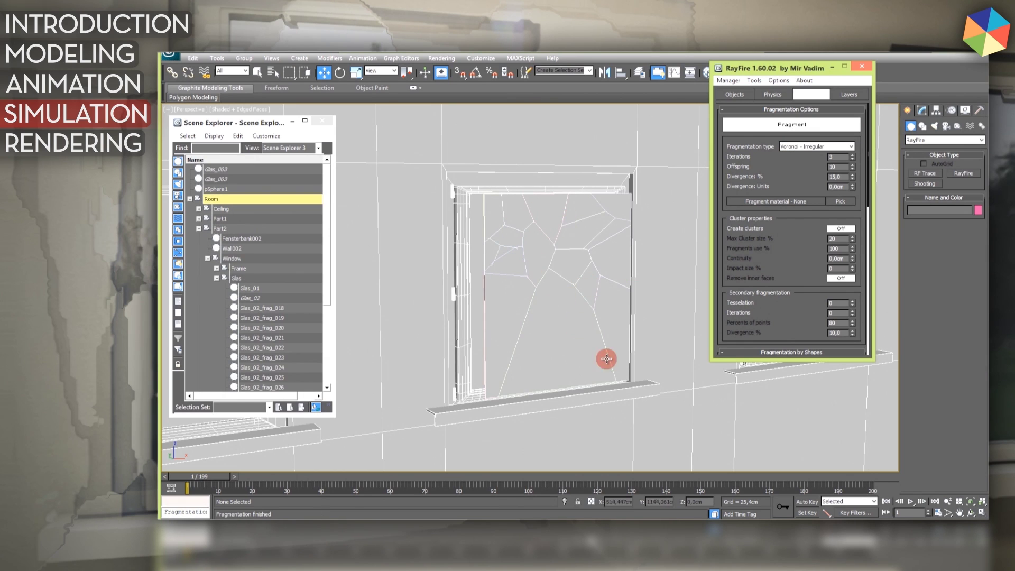
click(728, 80)
click(716, 104)
- Choose ProBoolean - Impact point with reduced Iterations, then test-fragment Glas_02 and delete the fragments
click(800, 148)
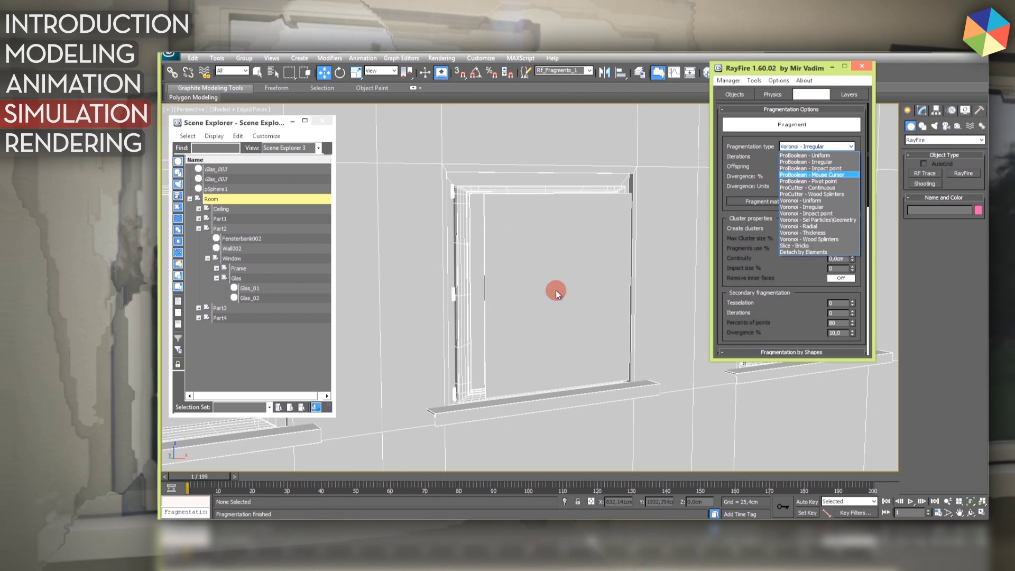
click(810, 169)
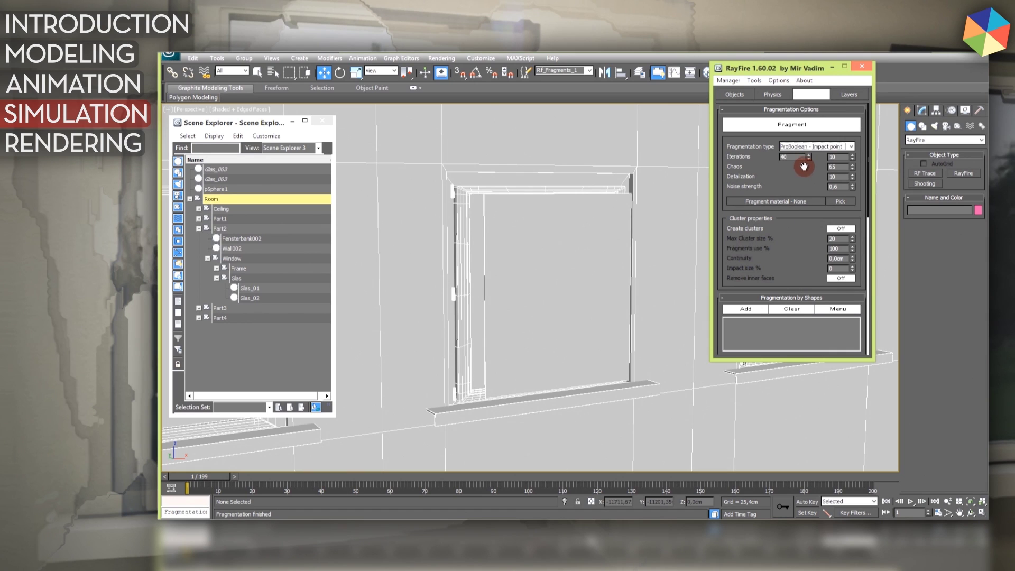
drag(808, 157, 809, 177)
click(789, 128)
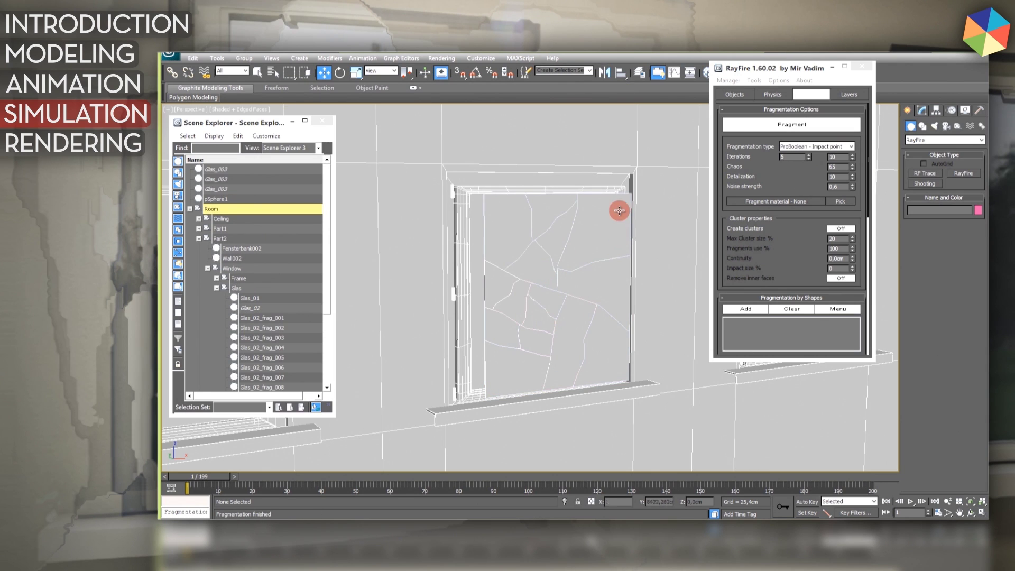
click(727, 80)
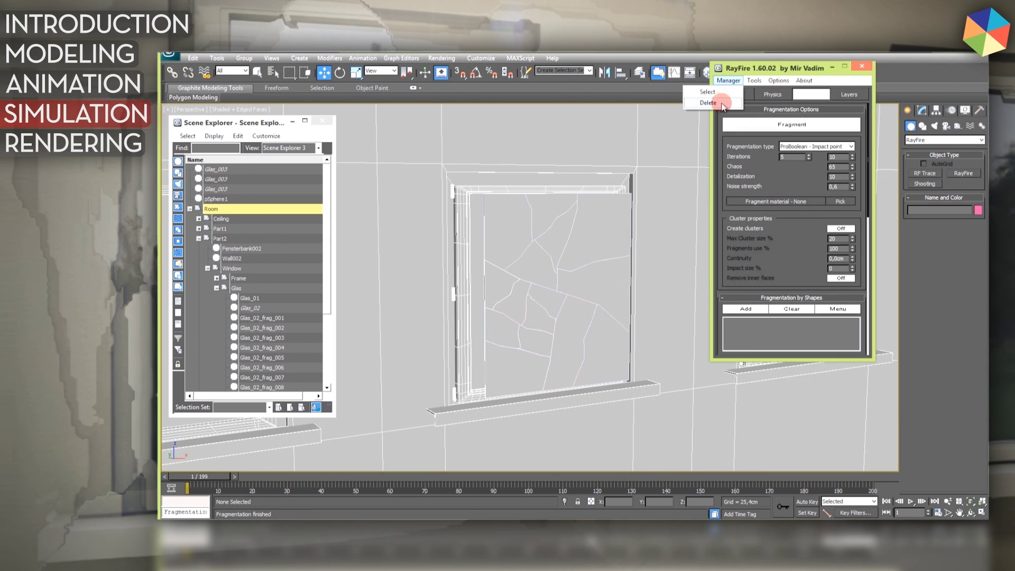
click(719, 104)
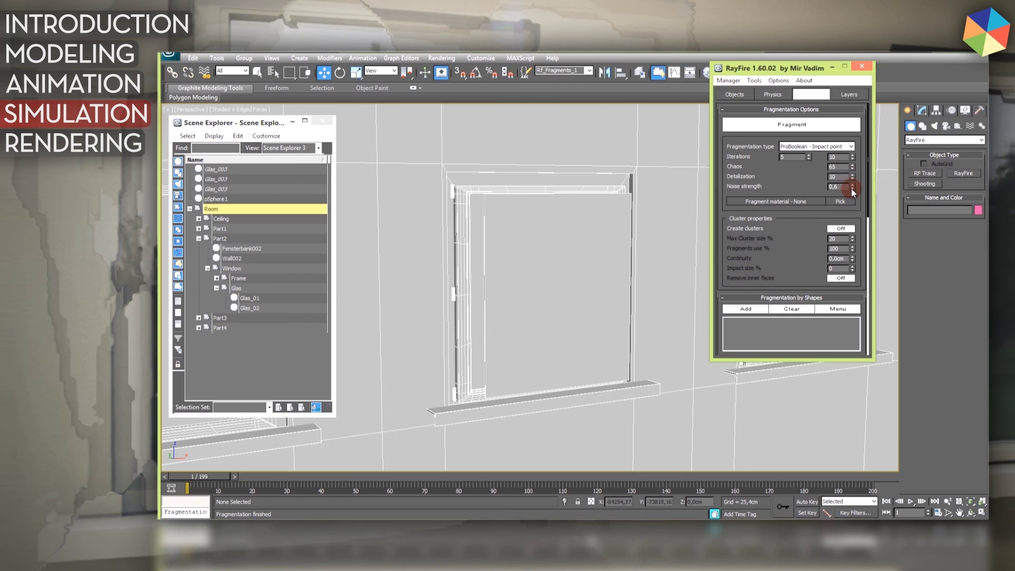
- Test-fragment Glas_02 with Chaos set to 7 and delete the fragments
drag(853, 171, 857, 192)
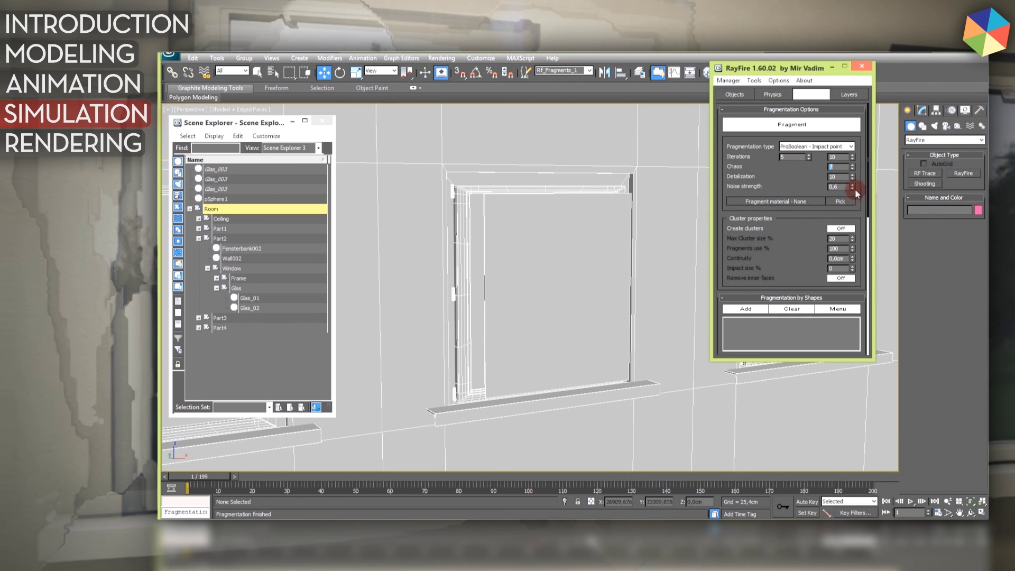
click(758, 124)
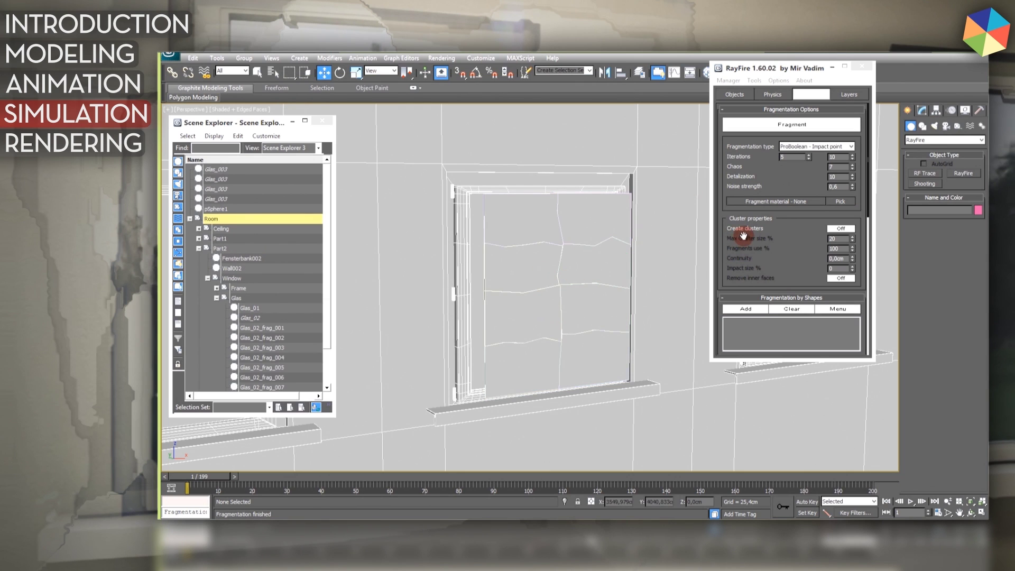
click(728, 80)
click(727, 101)
- Set Chaos to 100, test-fragment Glas_02 with it and delete the fragments
drag(857, 164, 852, 103)
click(742, 97)
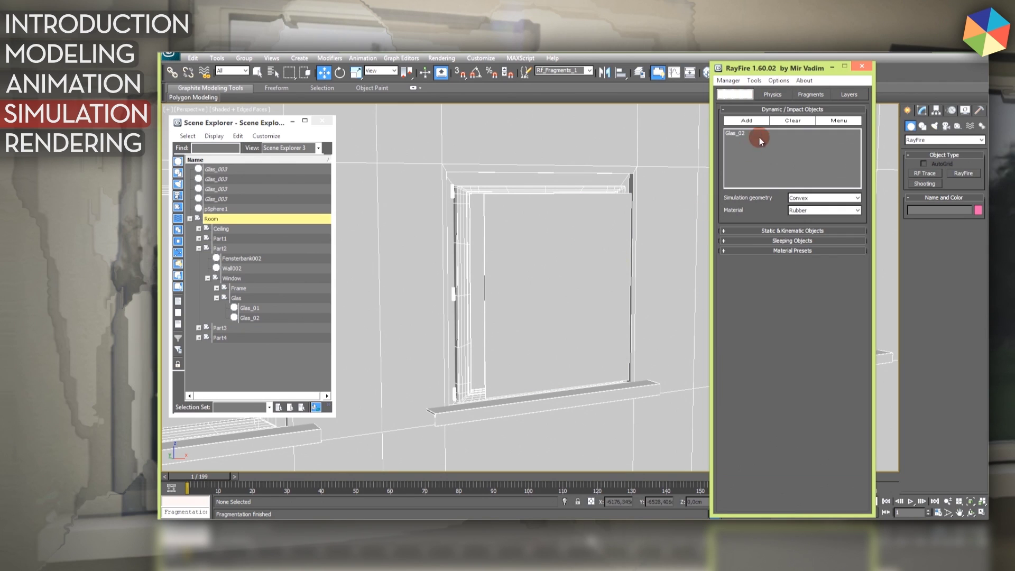
click(770, 94)
click(808, 94)
click(791, 125)
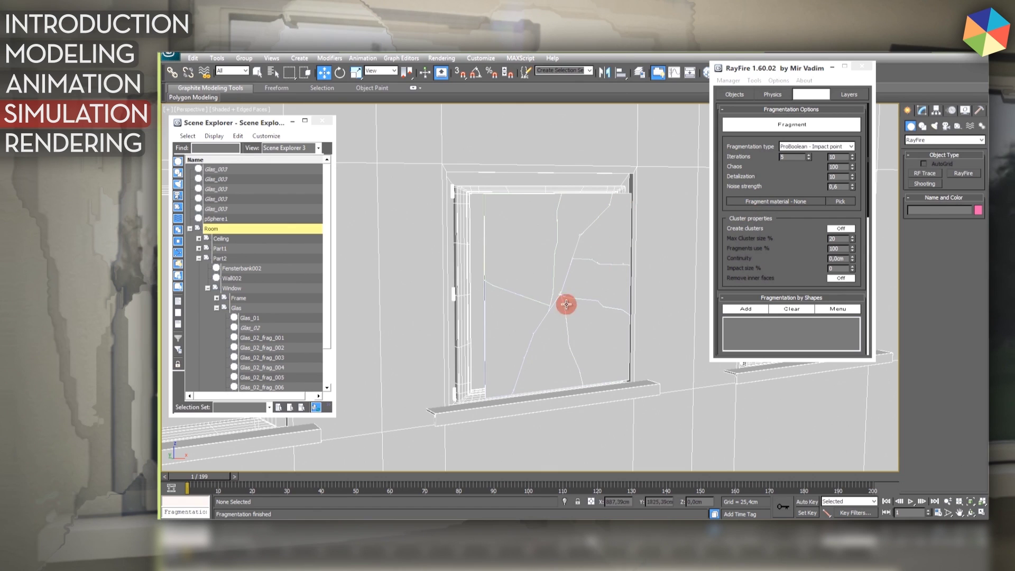
click(728, 81)
click(715, 100)
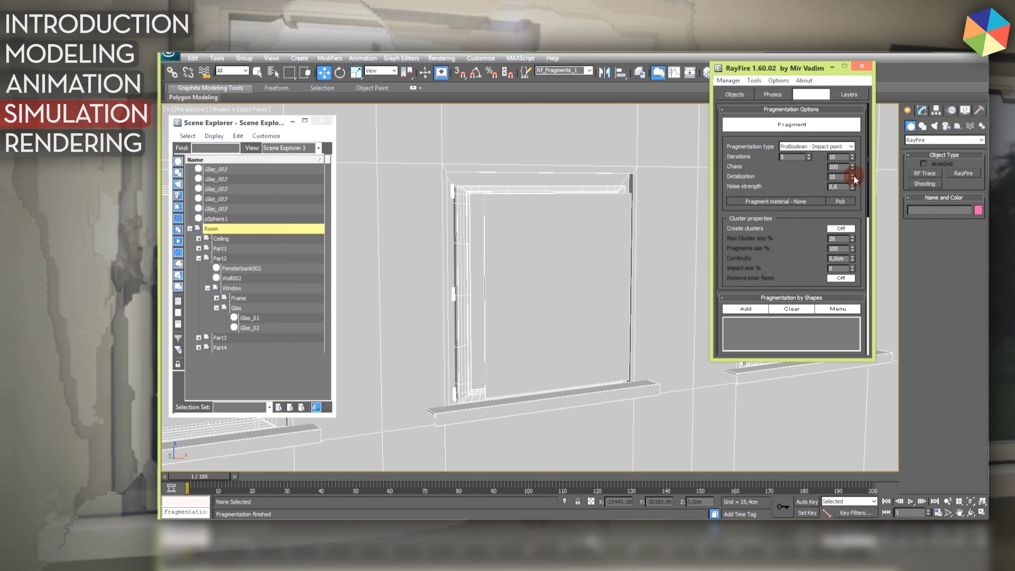
- Test-fragment Glas_02 with Detalization set to 1 and delete the fragments
drag(853, 177, 852, 186)
click(751, 126)
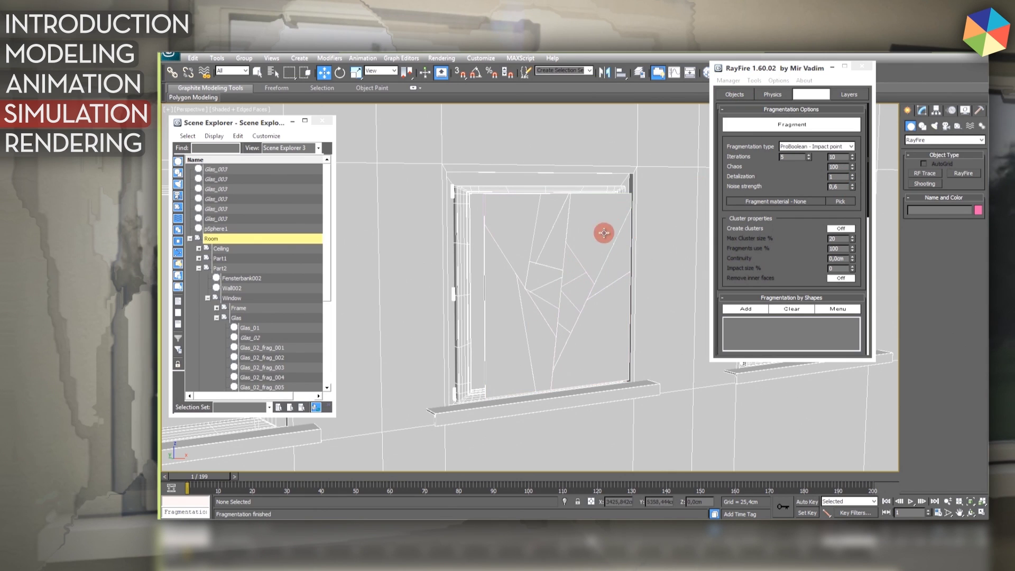
click(729, 81)
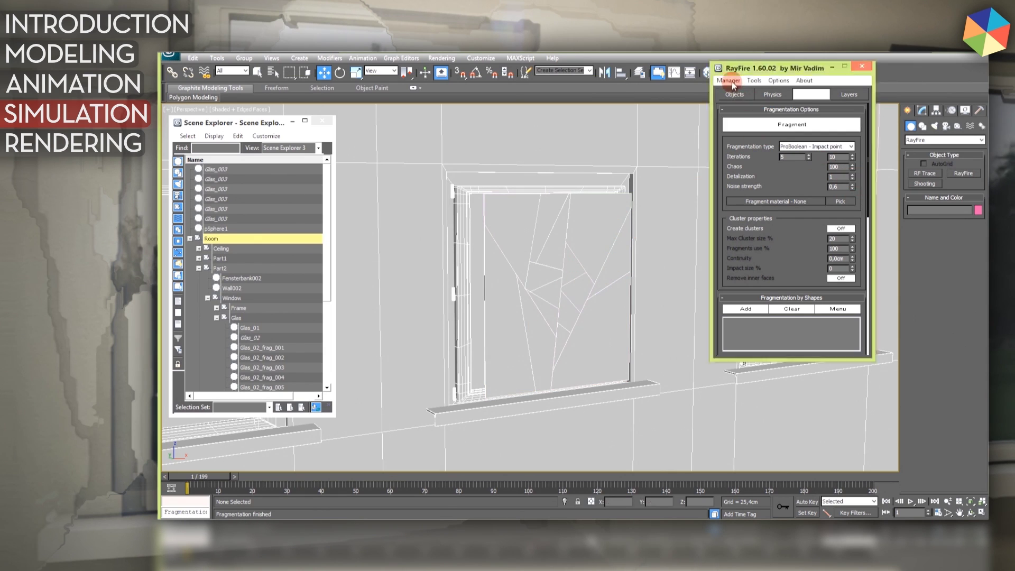
click(696, 99)
- Raise Detalization to 60, test-fragment Glas_02 with it and delete the fragments
drag(852, 175, 852, 135)
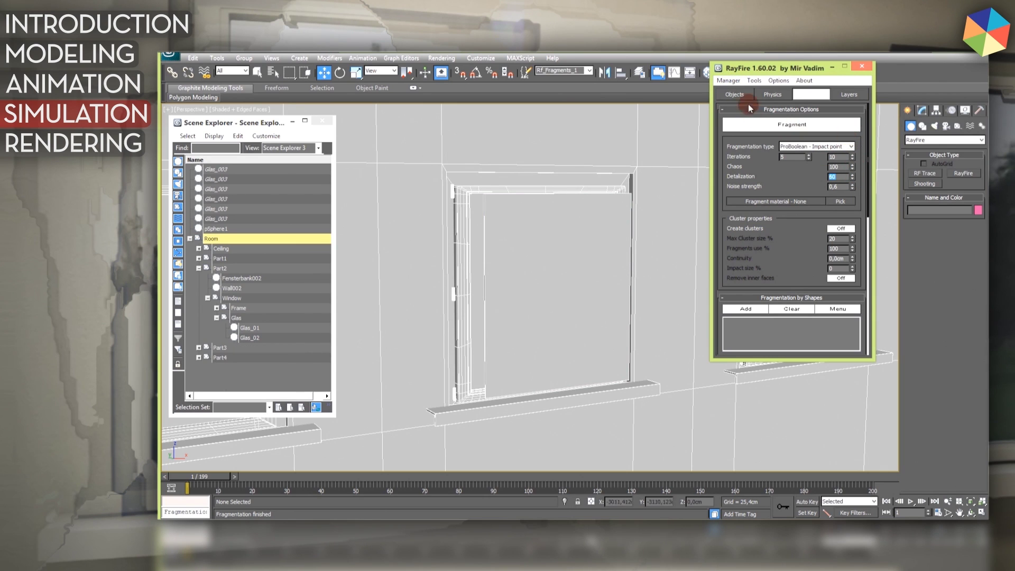
click(746, 125)
click(595, 276)
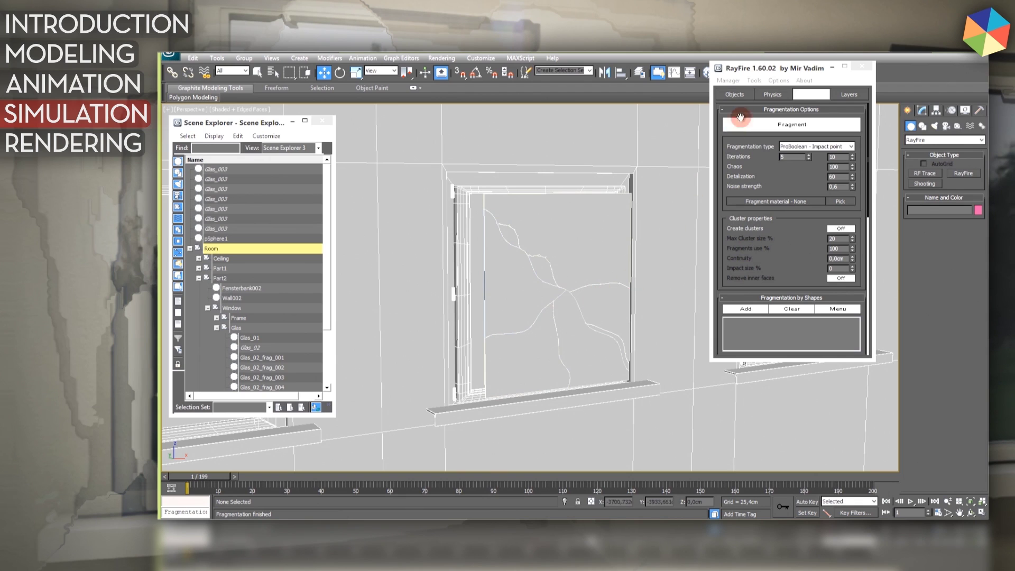
click(728, 80)
click(711, 103)
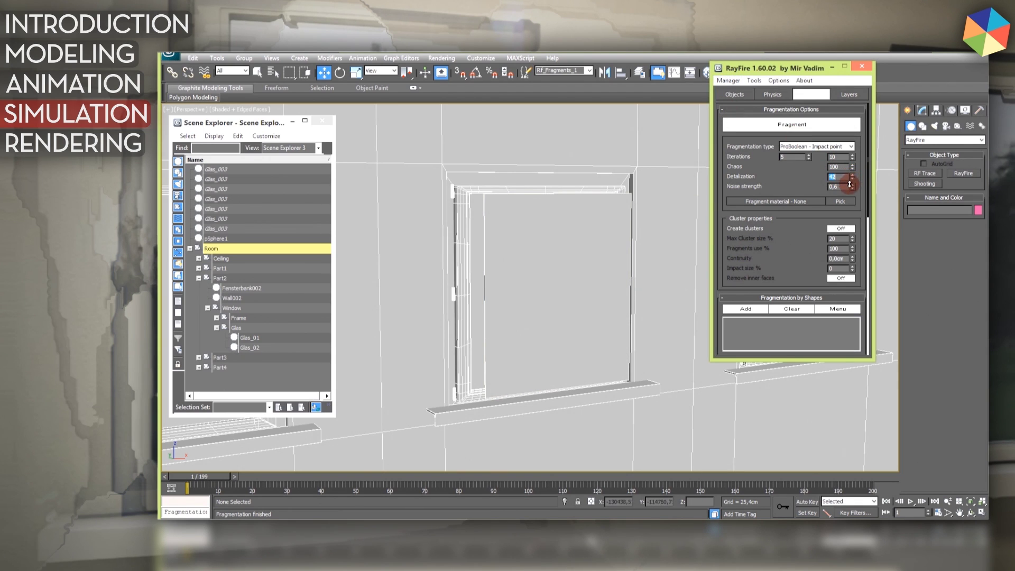
- Fragment Glas_02 with Detalization at 31 and Noise strength at 0,85
drag(850, 189, 856, 168)
click(776, 127)
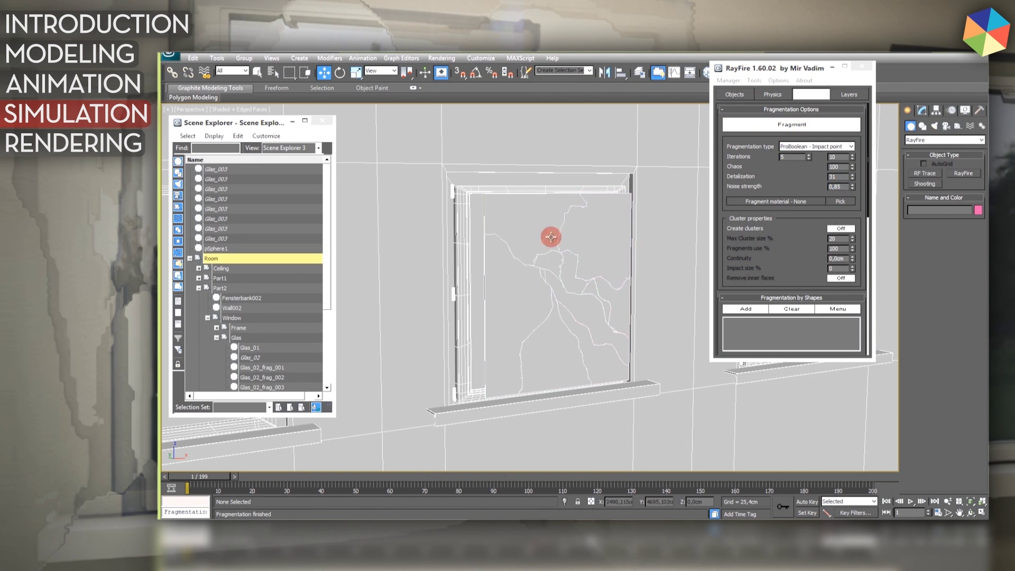
- Lower Noise strength to 0,56, replace the fragments of Glas_02 with a new test fragmentation and delete that as well
drag(852, 187, 857, 204)
click(721, 83)
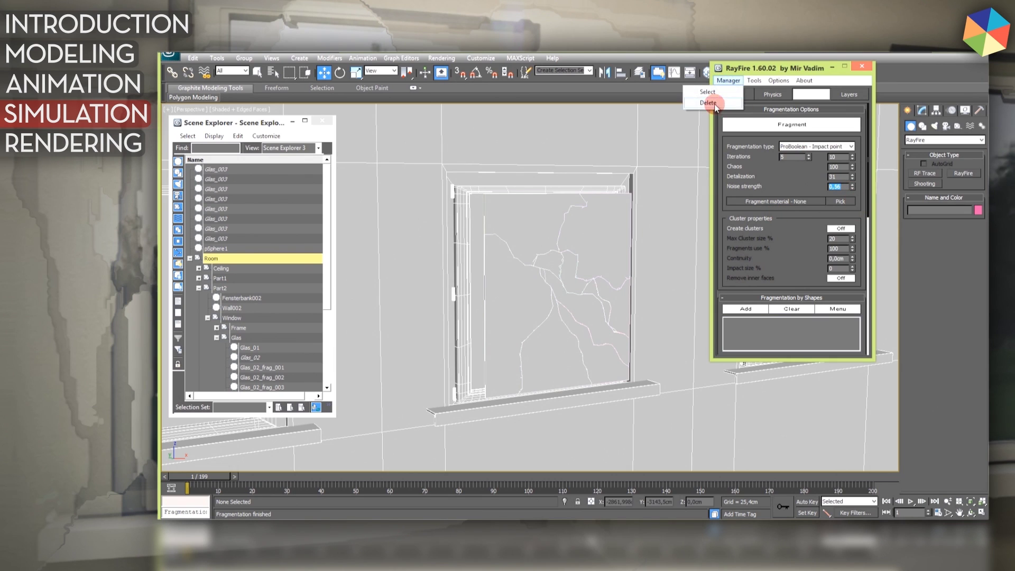
click(715, 103)
click(792, 125)
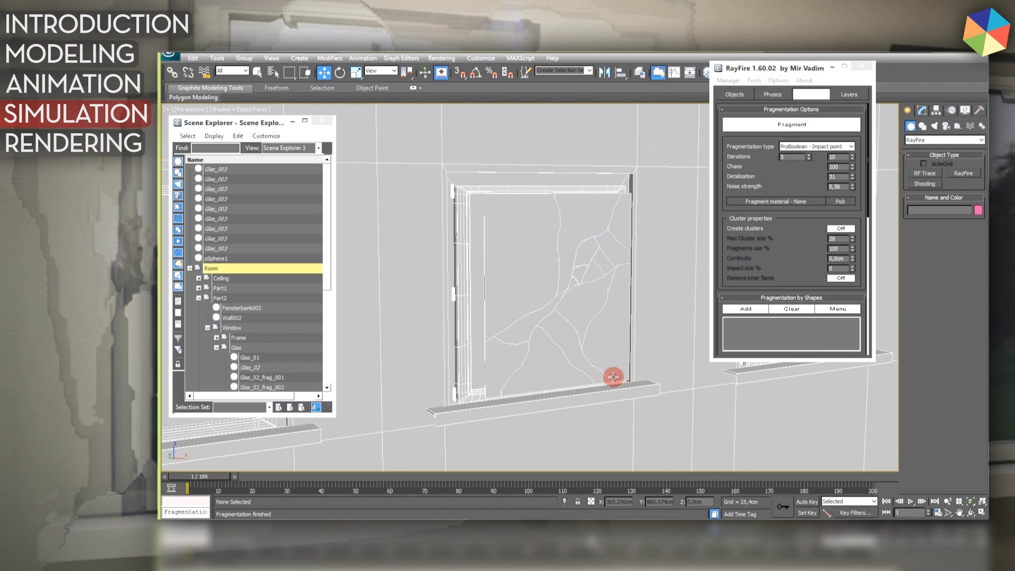
click(728, 80)
click(713, 105)
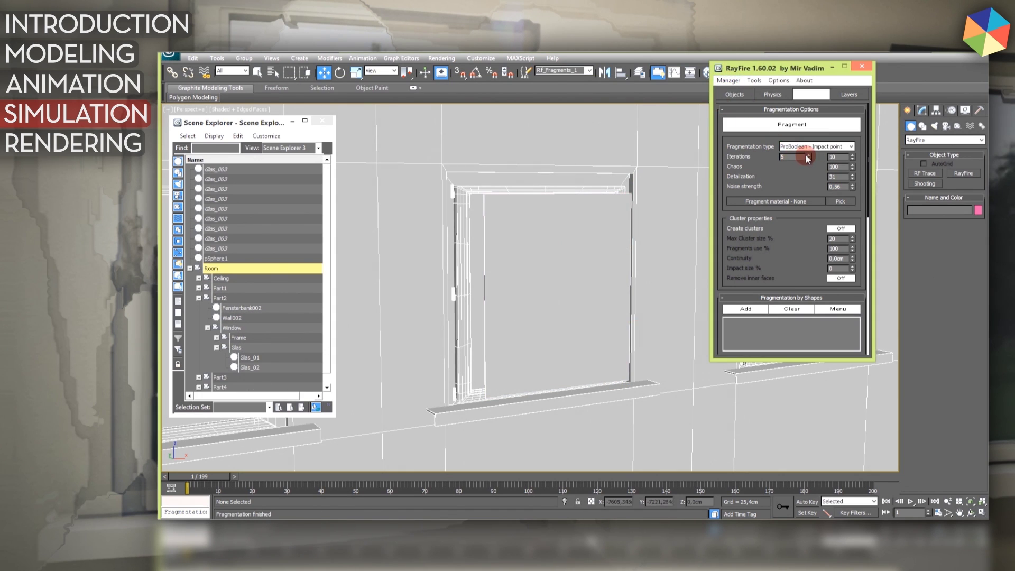
- Test-fragment Glas_02 with Iterations set to 10 and delete the fragments
click(748, 125)
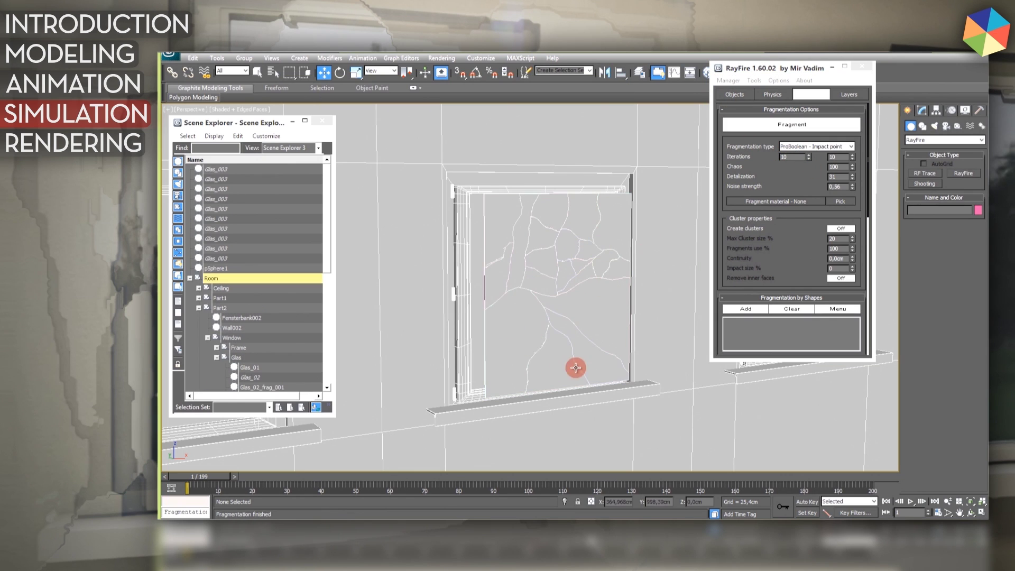
click(732, 84)
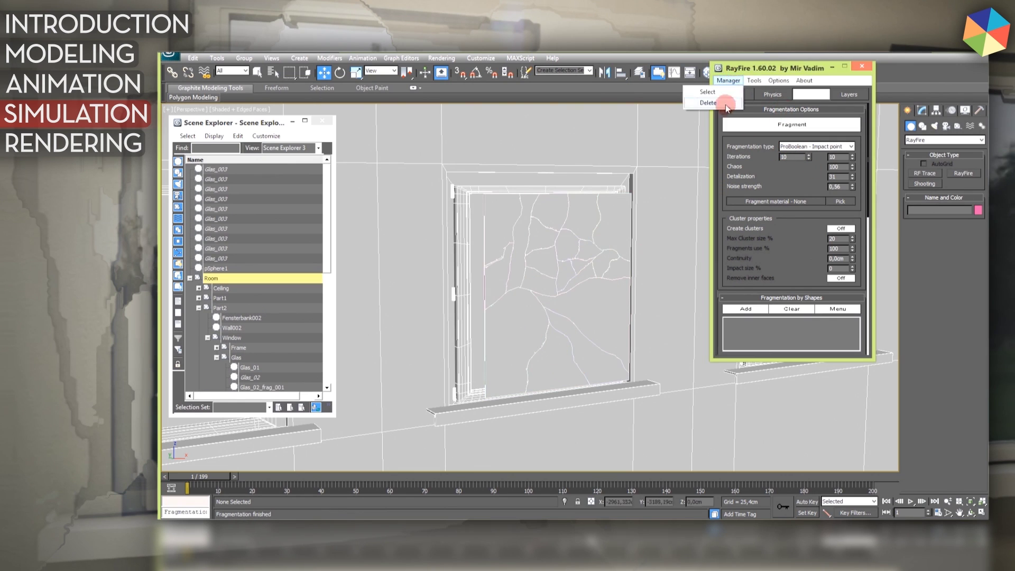
click(726, 104)
- Lower Chaos to 74, test-fragment Glas_02 with it and delete the fragments
drag(853, 167, 855, 183)
click(750, 122)
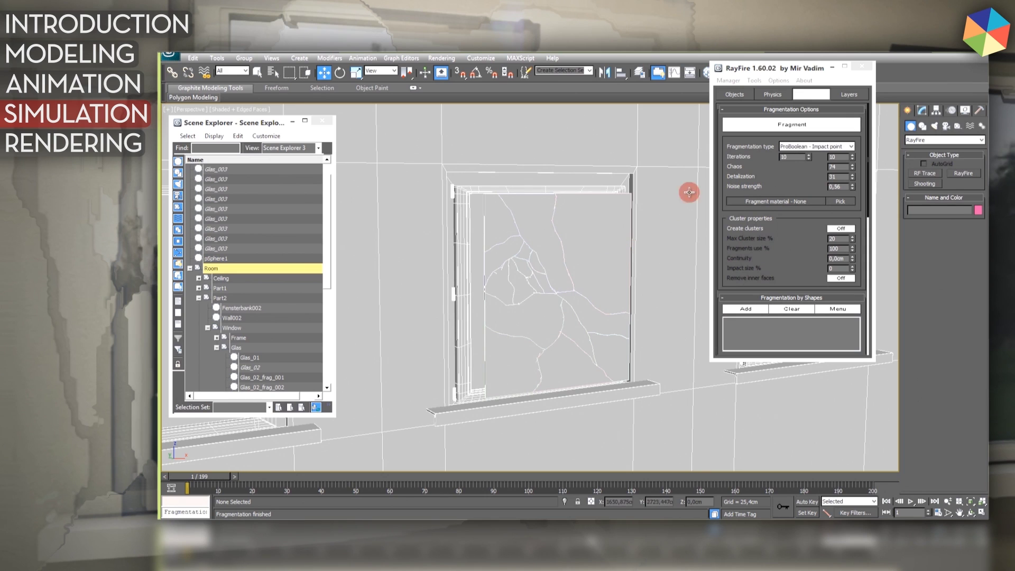
click(729, 82)
click(726, 103)
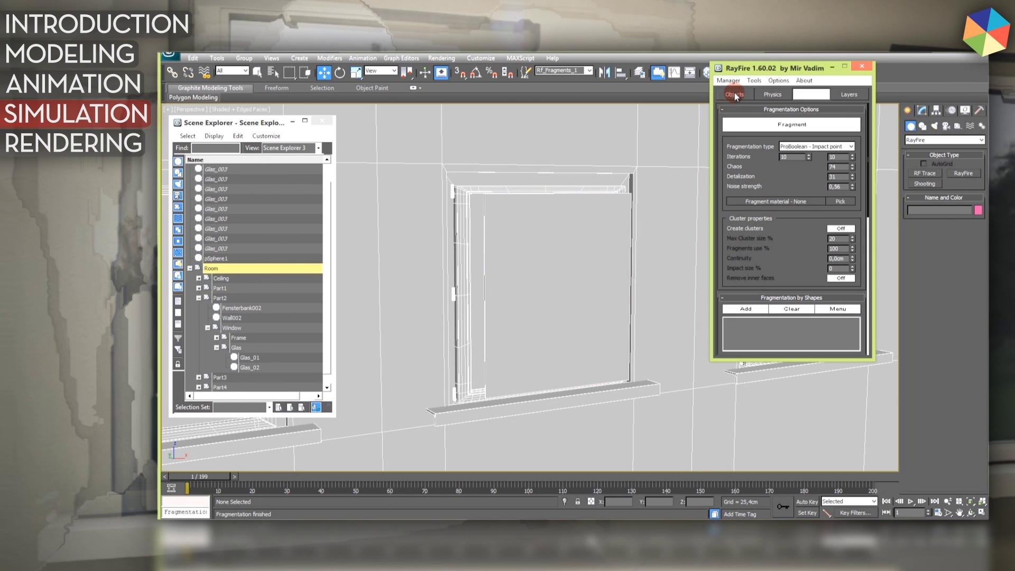
- Add both panes of Part2's window, Glas_01 and Glas_02, to RayFire's sleeping objects
click(733, 95)
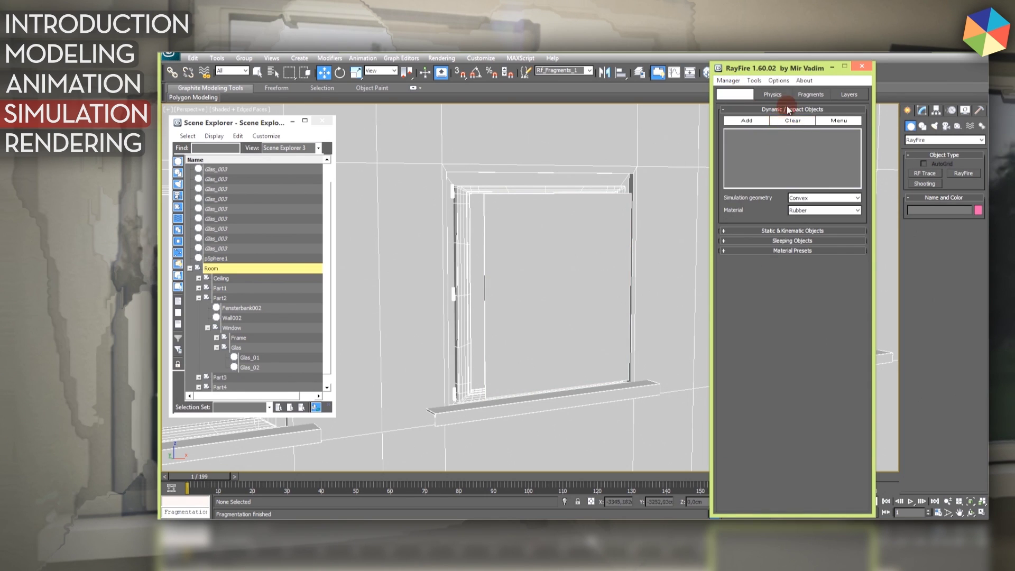
click(811, 95)
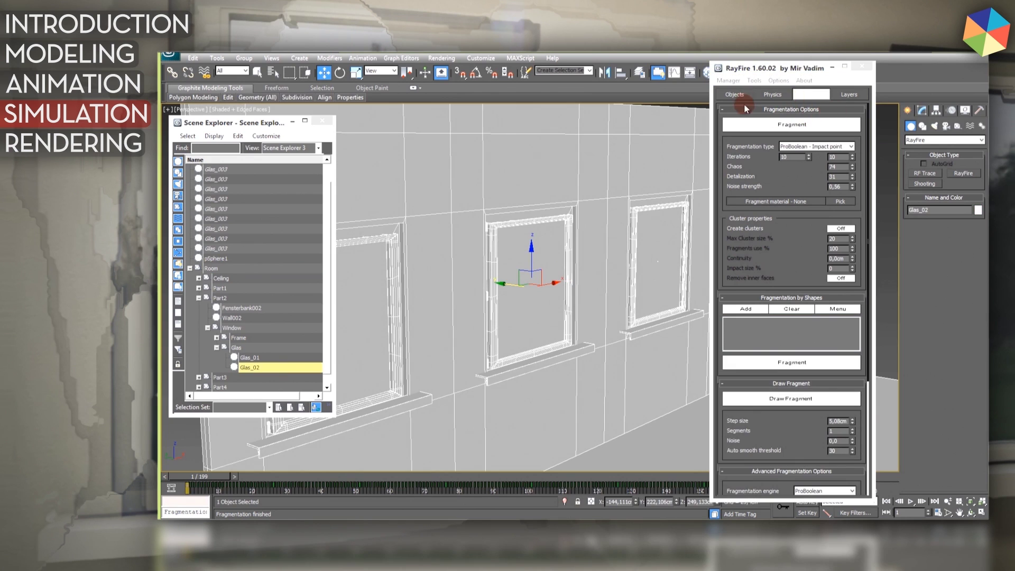
click(745, 97)
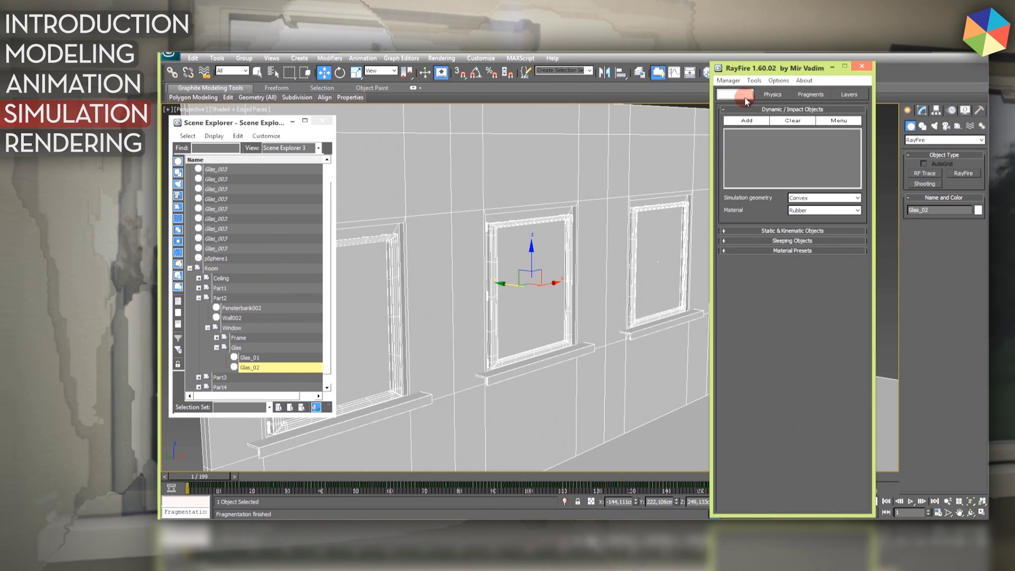
click(261, 358)
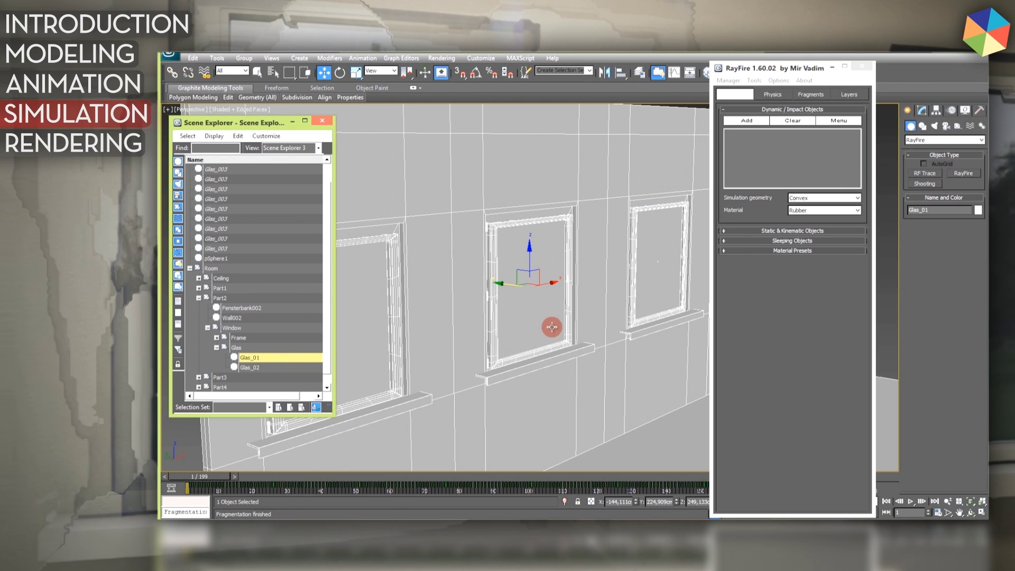
click(791, 241)
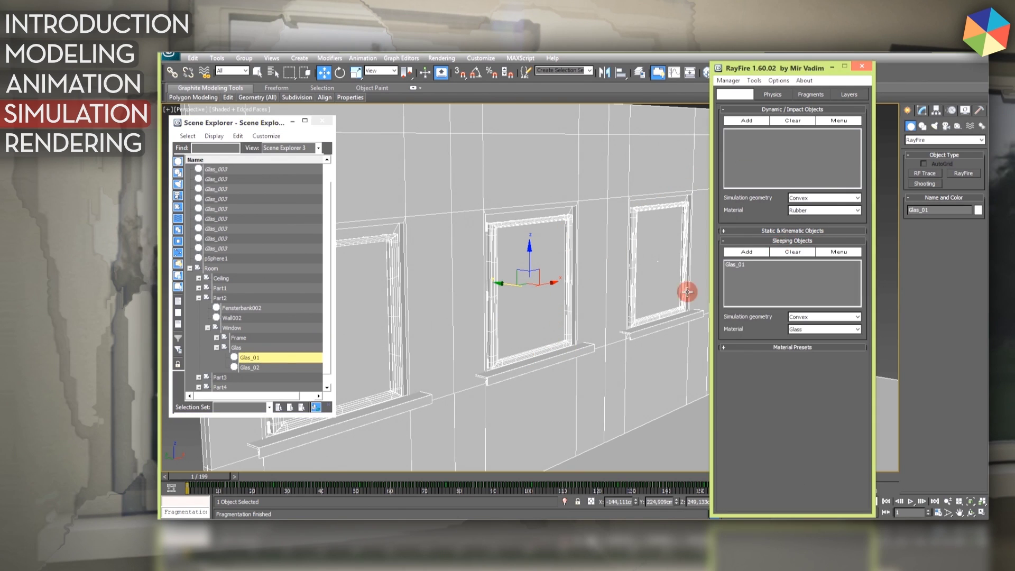
click(492, 381)
click(253, 372)
ctrl+click(262, 369)
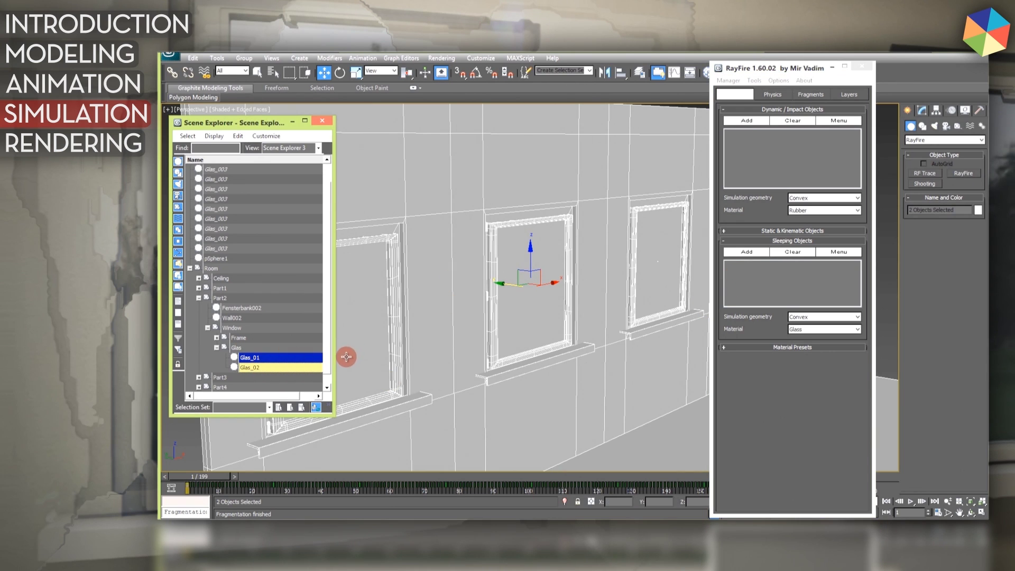
click(752, 251)
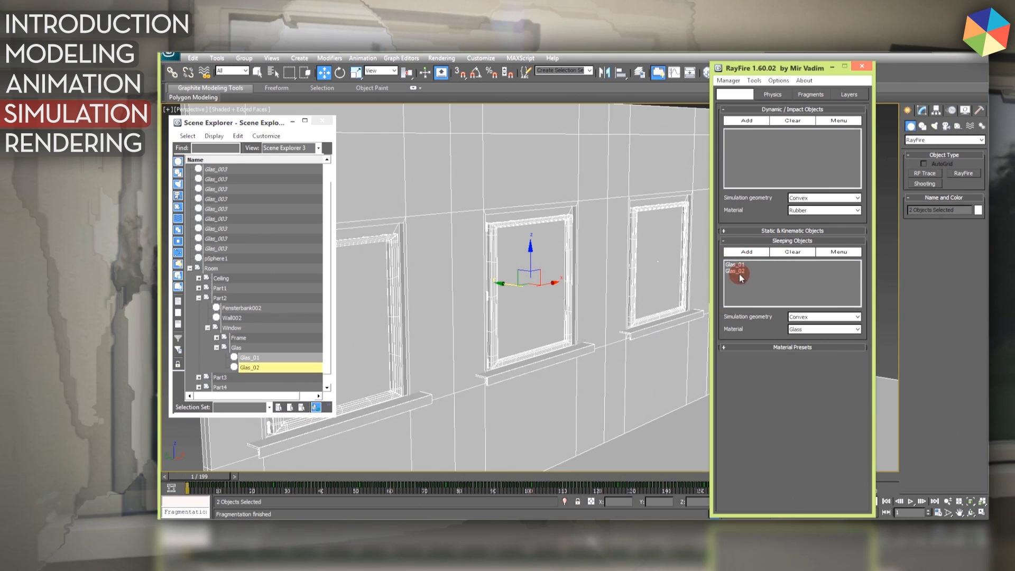
- Delete all the leftover hidden Glas_003 objects from the scene
alt+middle_drag(503, 273, 563, 273)
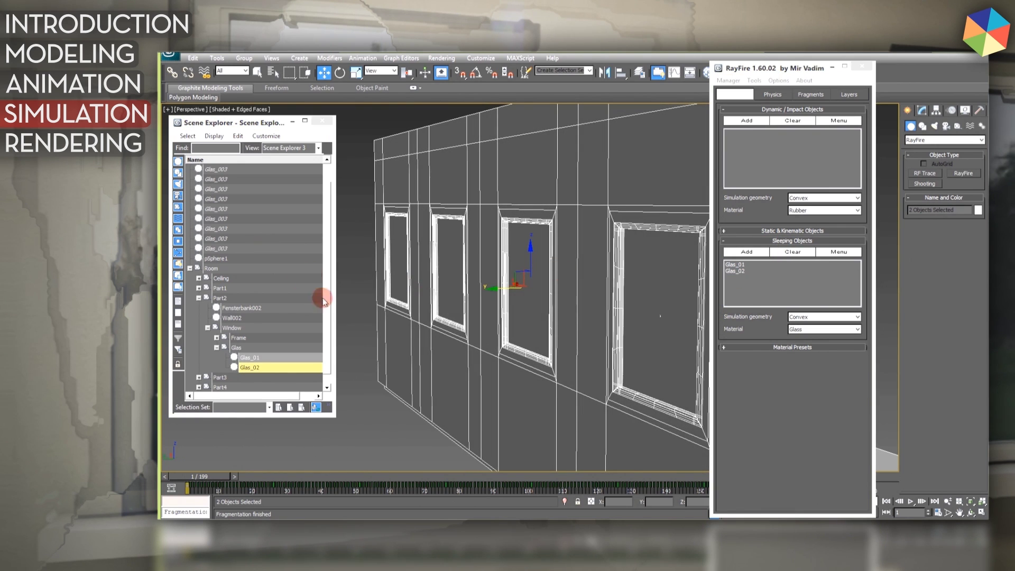
drag(326, 349, 329, 261)
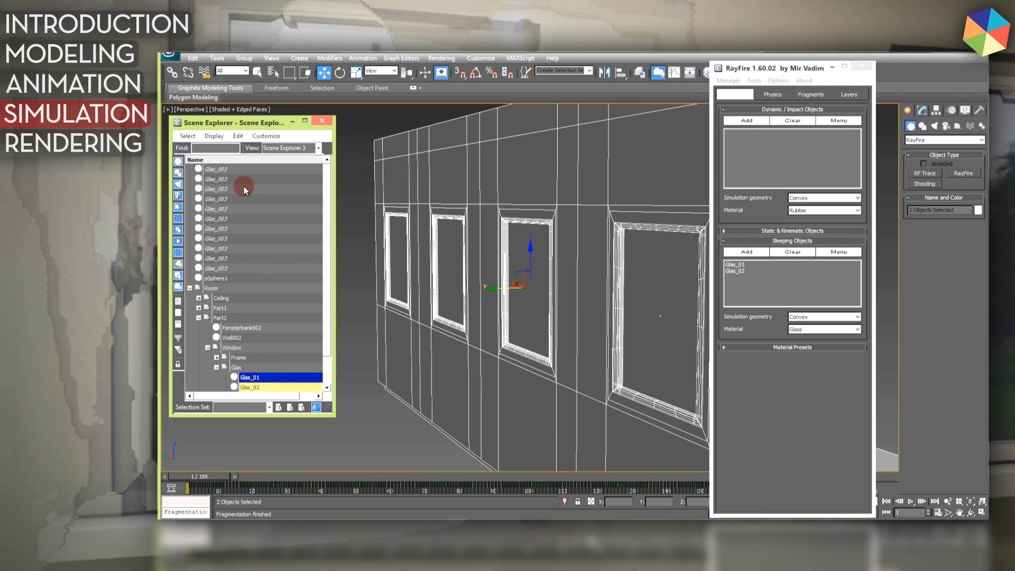
click(725, 80)
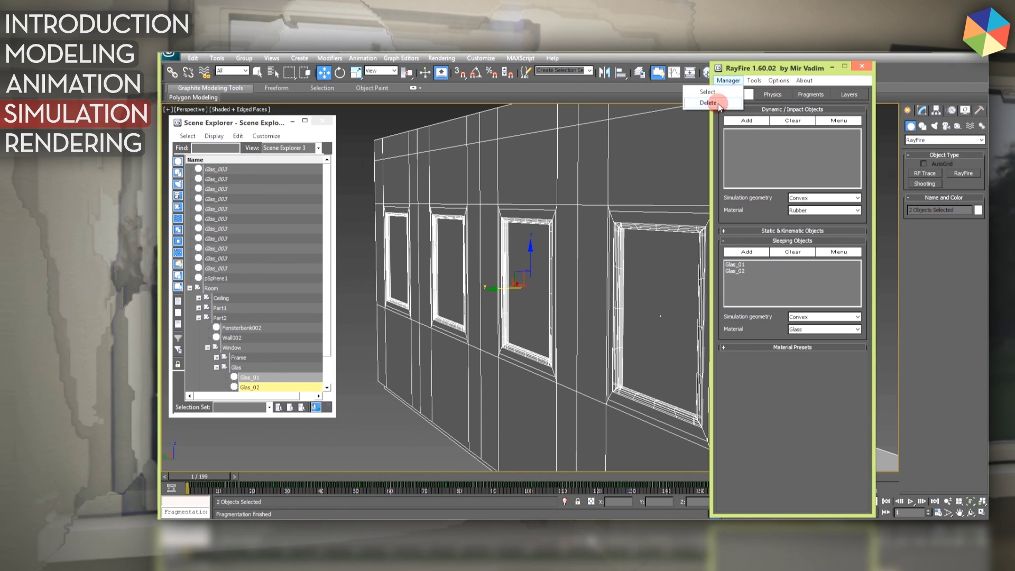
click(718, 104)
click(622, 327)
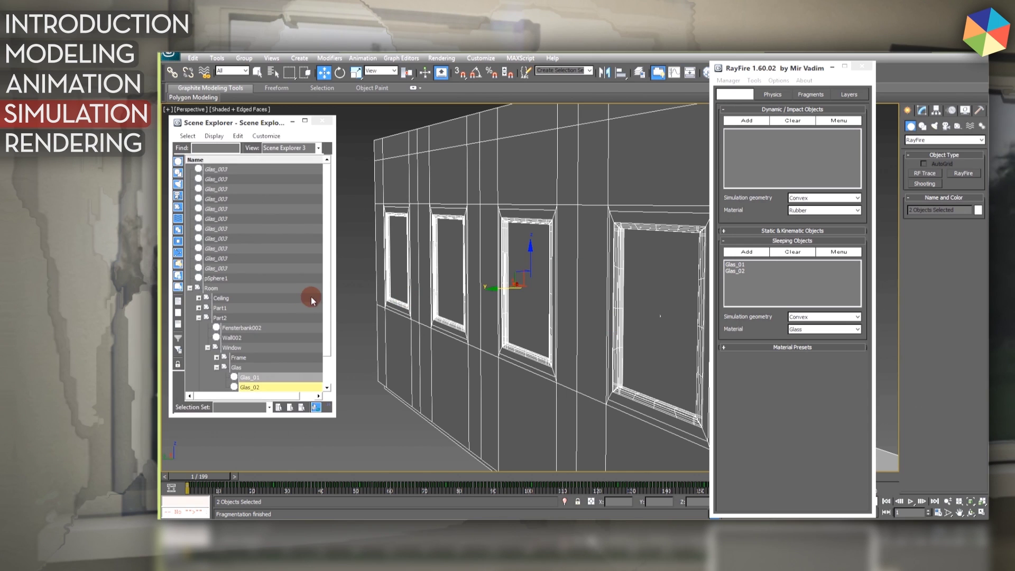
click(222, 268)
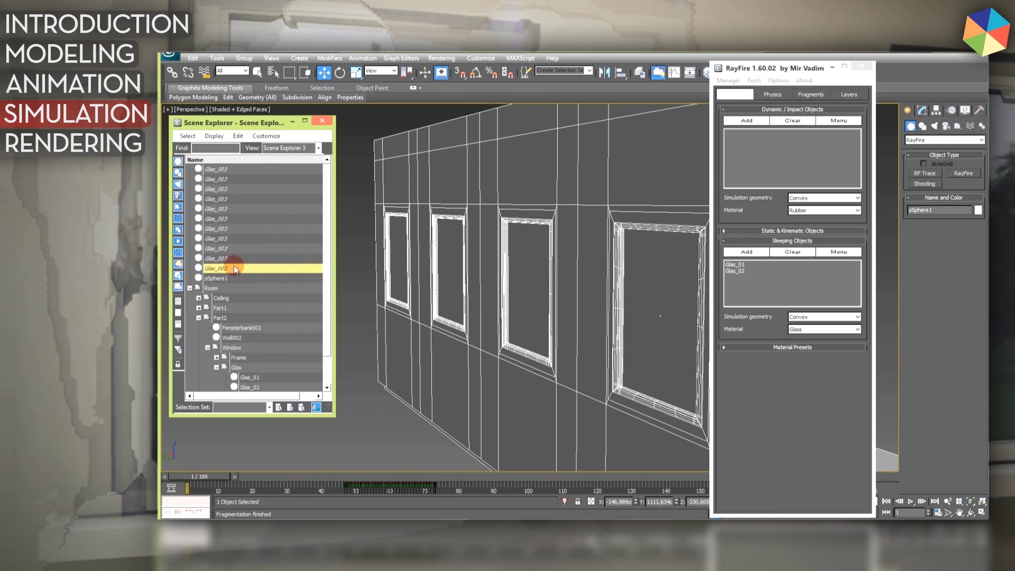
shift+click(233, 168)
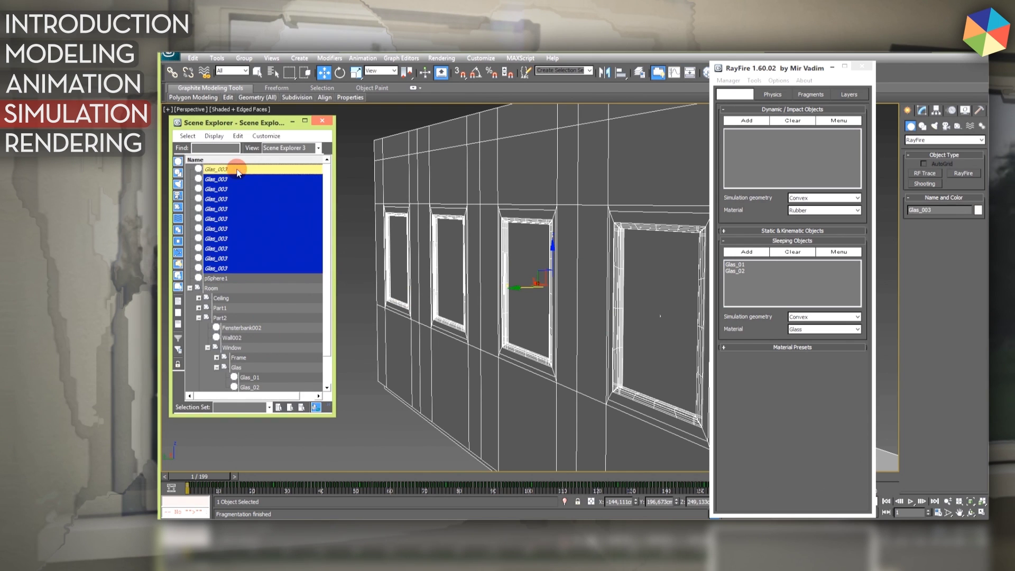
key(Delete)
- Try moving Glas_01 and Glas_02 out of their window frame and undo the move
alt+middle_drag(351, 220, 555, 281)
click(255, 268)
ctrl+click(256, 278)
drag(496, 289, 557, 294)
key(ctrl+z)
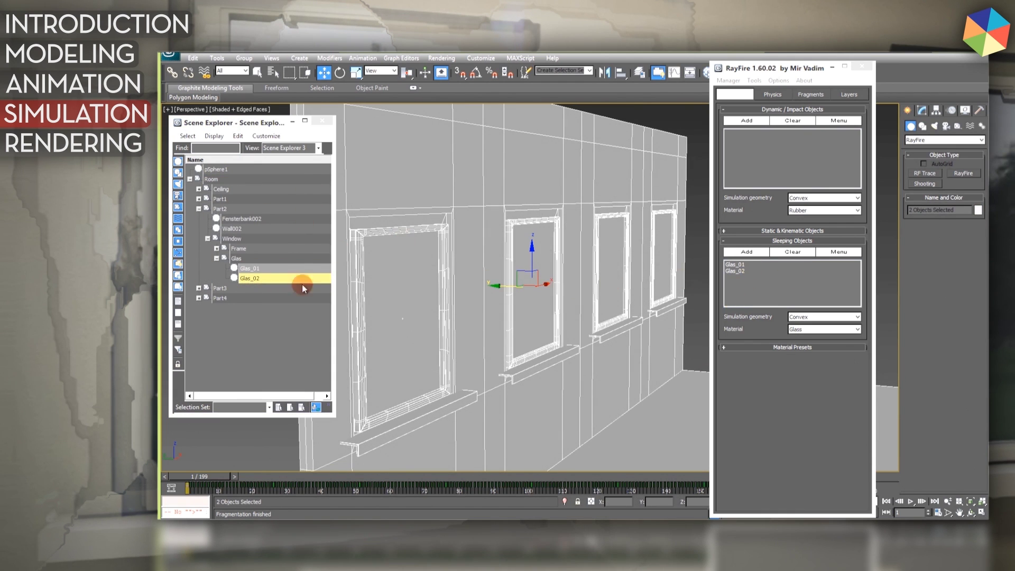
click(266, 327)
- Select pSphere1, go to frame 68 and add the sphere to the dynamic/impact objects
click(226, 169)
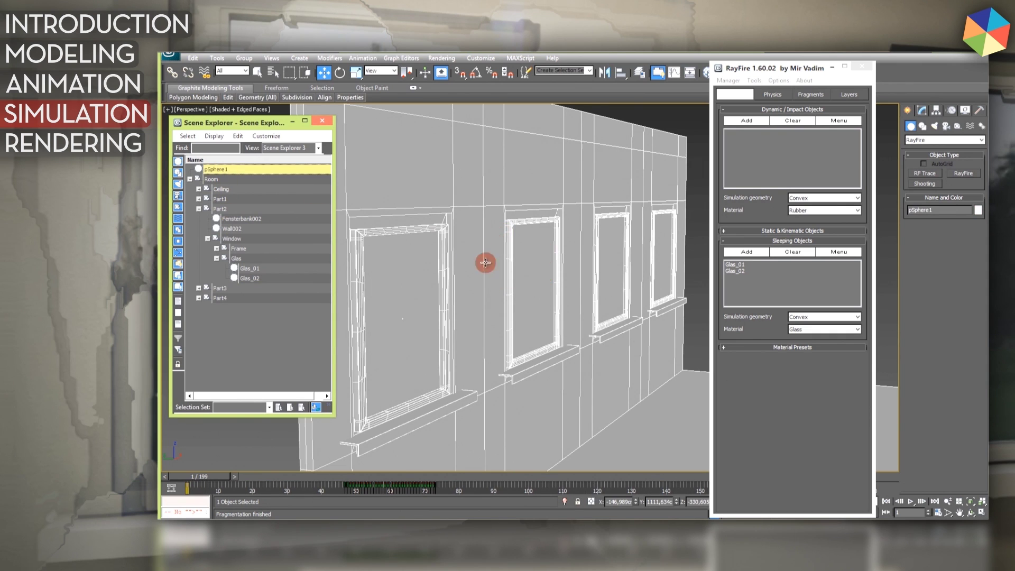
alt+middle_drag(470, 262, 661, 254)
drag(211, 476, 430, 482)
key(w)
middle_drag(587, 319, 500, 335)
click(746, 121)
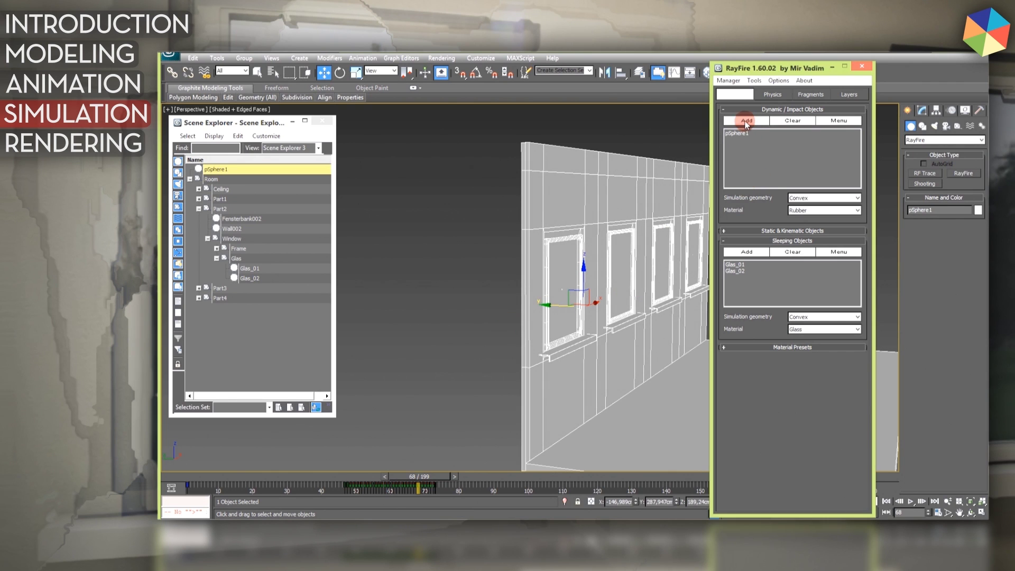
- Show the physics simulation properties and create a box about 146 × 152 × 153 cm beside the wall near the sphere
click(772, 94)
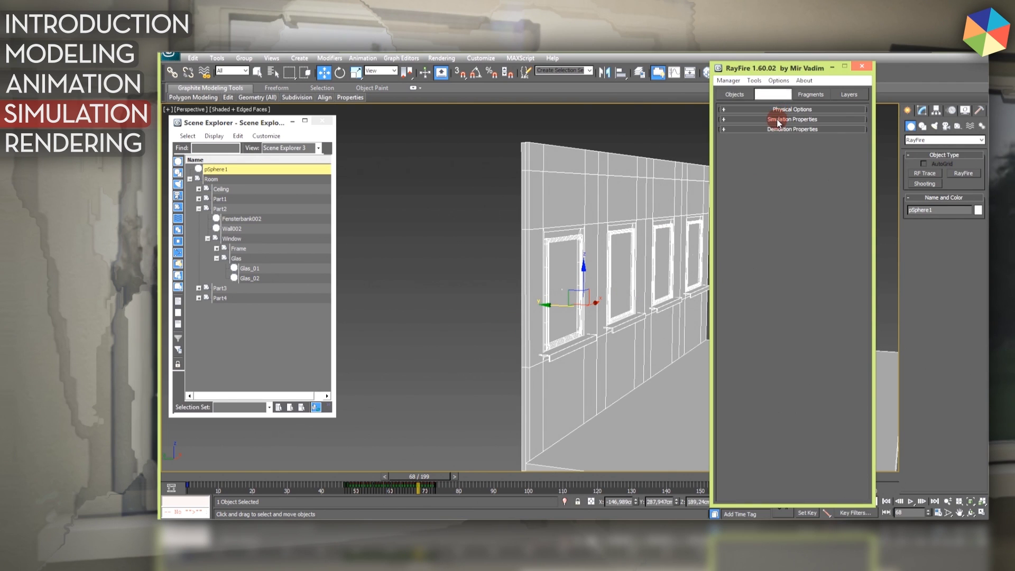
click(777, 120)
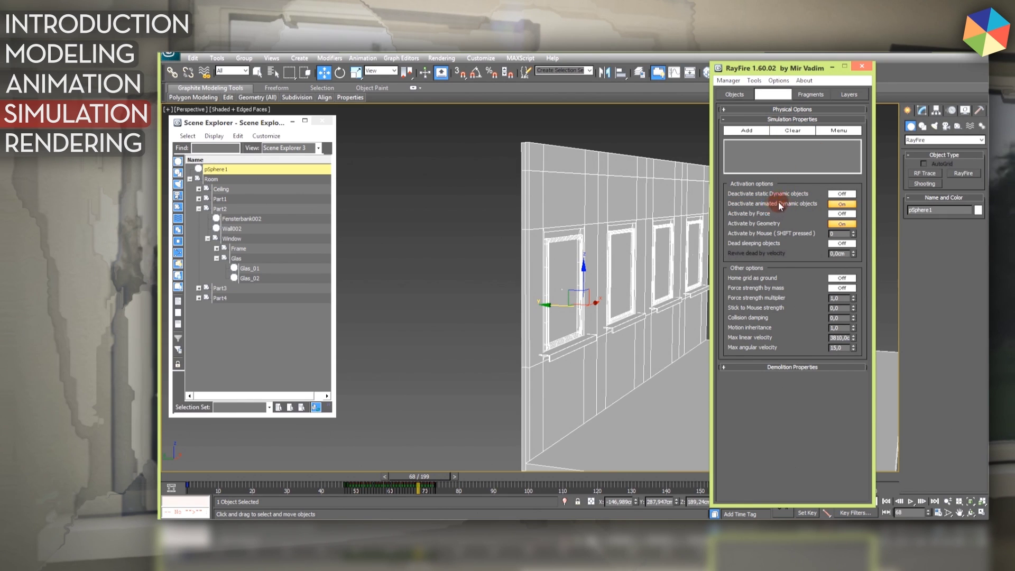
alt+middle_drag(538, 277, 554, 271)
click(520, 272)
click(923, 140)
click(917, 150)
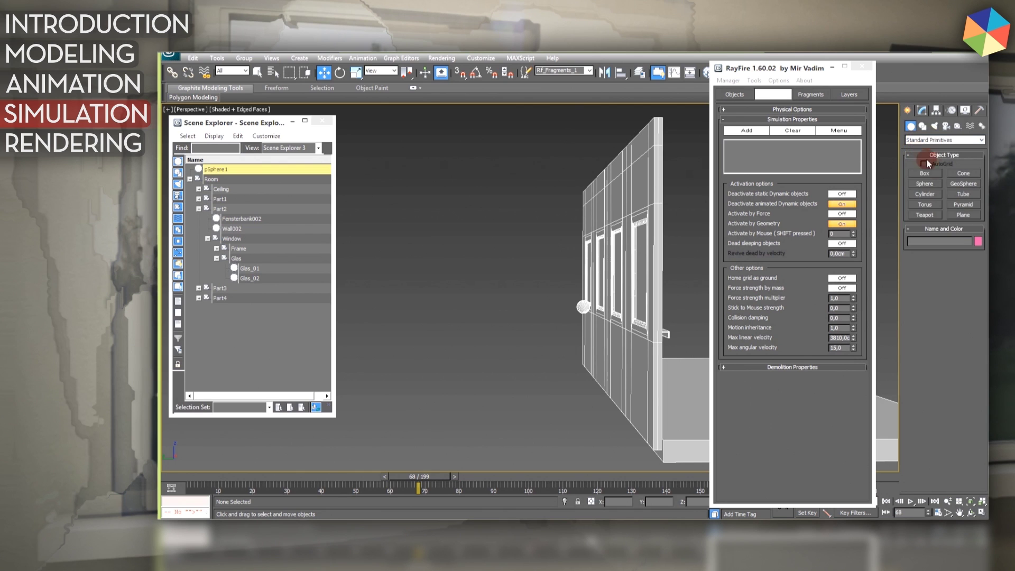
click(929, 175)
alt+middle_drag(613, 316, 664, 320)
drag(514, 345, 544, 398)
click(534, 322)
mouse_move(534, 322)
alt+middle_down()
mouse_move(510, 319)
mouse_move(523, 326)
alt+middle_up()
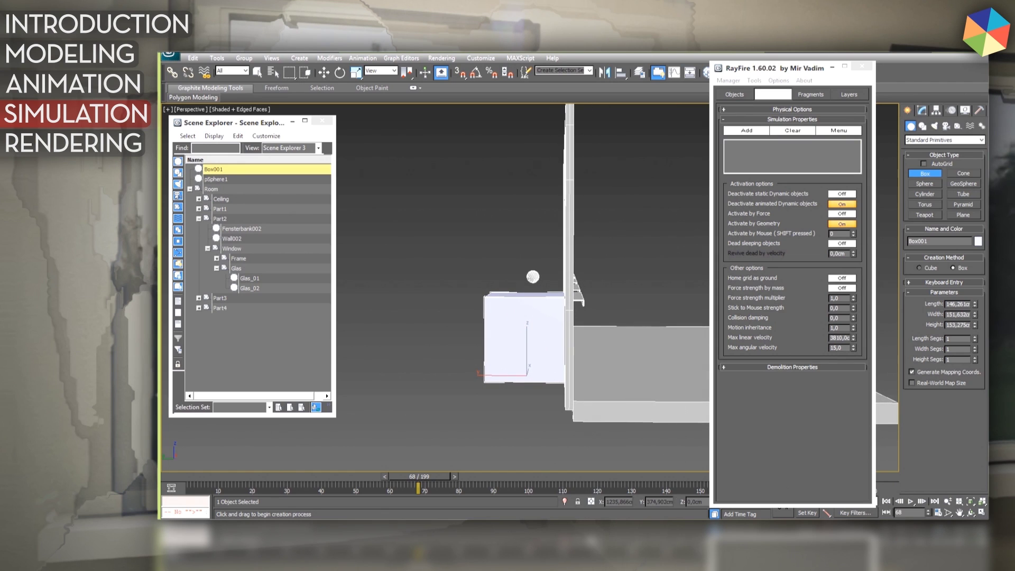
- Move Box001 up so it encloses the window at the sphere's impact point, checking the fit in wireframe up to frame 73
key(w)
scroll(530, 287, up, 1)
mouse_move(419, 476)
mouse_down()
mouse_move(382, 476)
mouse_move(419, 476)
mouse_up()
drag(502, 380, 555, 295)
key(F3)
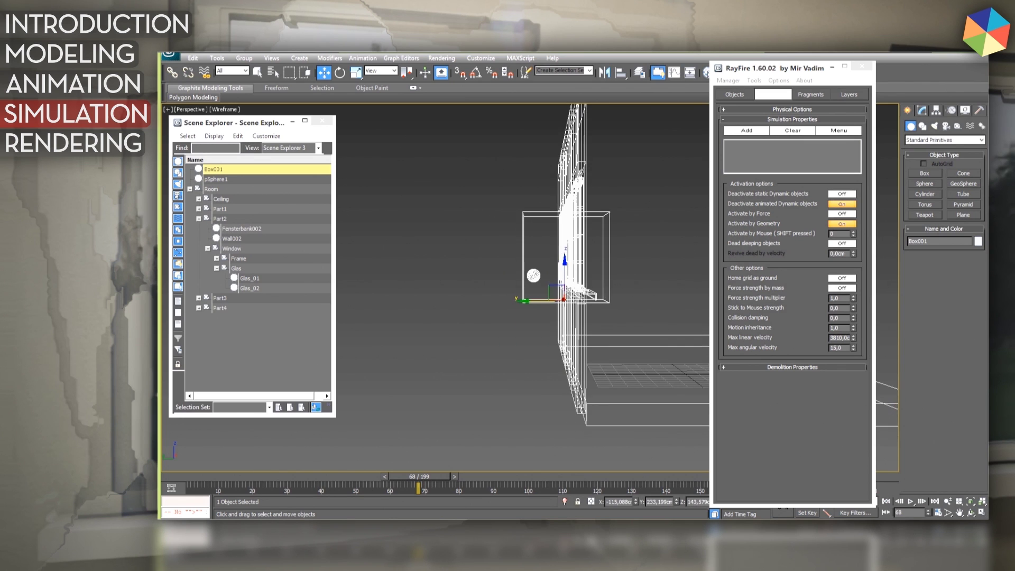
mouse_move(419, 476)
mouse_down()
mouse_move(408, 477)
mouse_move(419, 477)
mouse_up()
key(w)
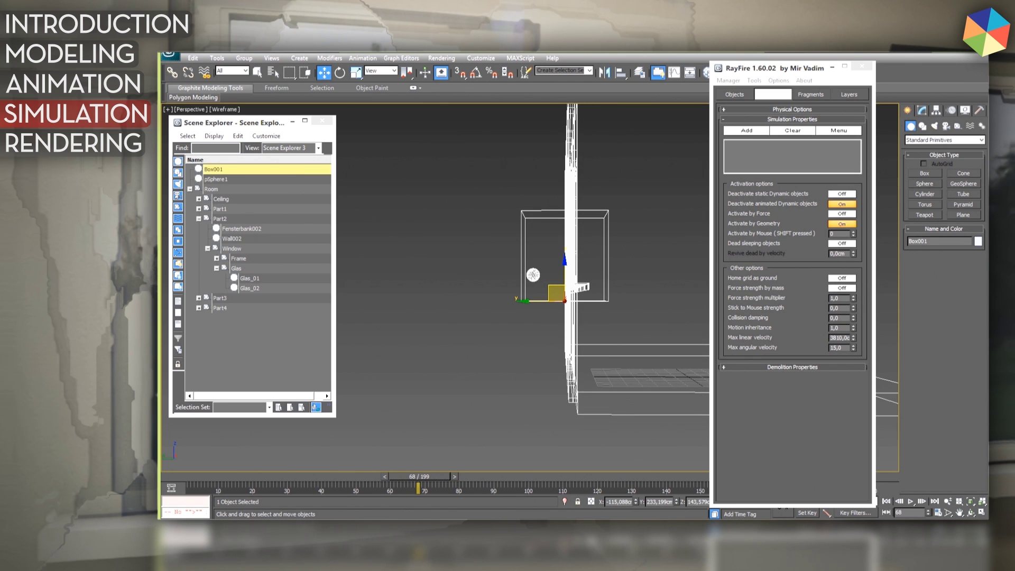
mouse_move(476, 291)
alt+middle_down()
mouse_move(598, 291)
mouse_move(471, 290)
mouse_move(489, 290)
alt+middle_up()
drag(419, 476, 437, 476)
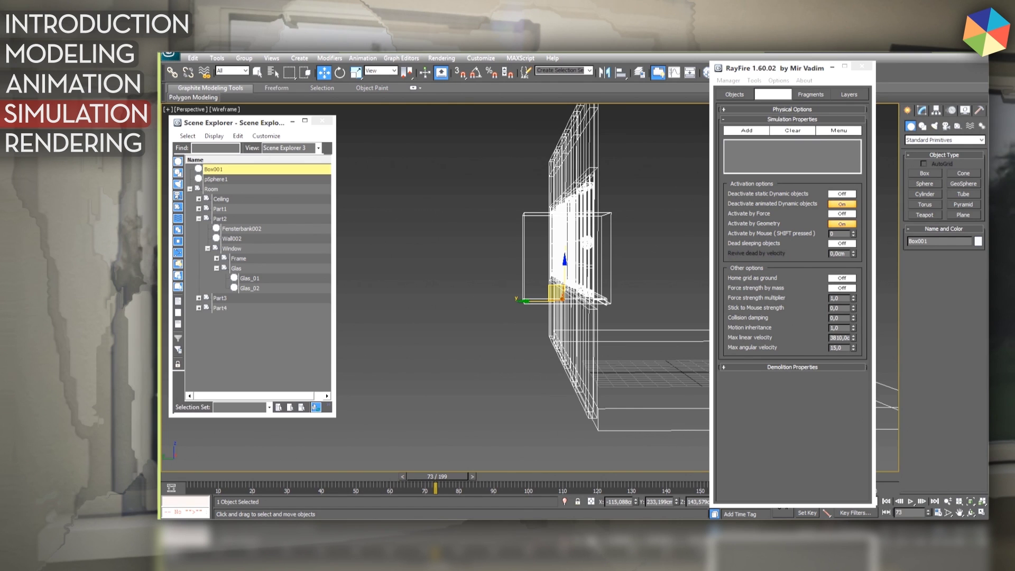
- Add Box001 to the simulation properties list as activation geometry and hide the box
click(746, 131)
mouse_move(564, 265)
alt+middle_down()
mouse_move(576, 264)
mouse_move(550, 264)
alt+middle_up()
right_click(523, 209)
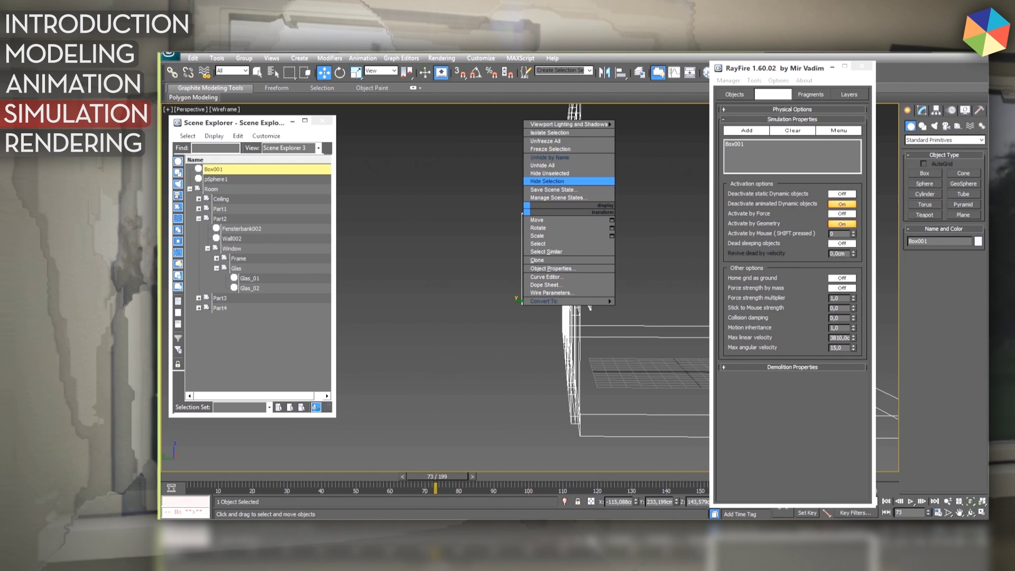
click(550, 181)
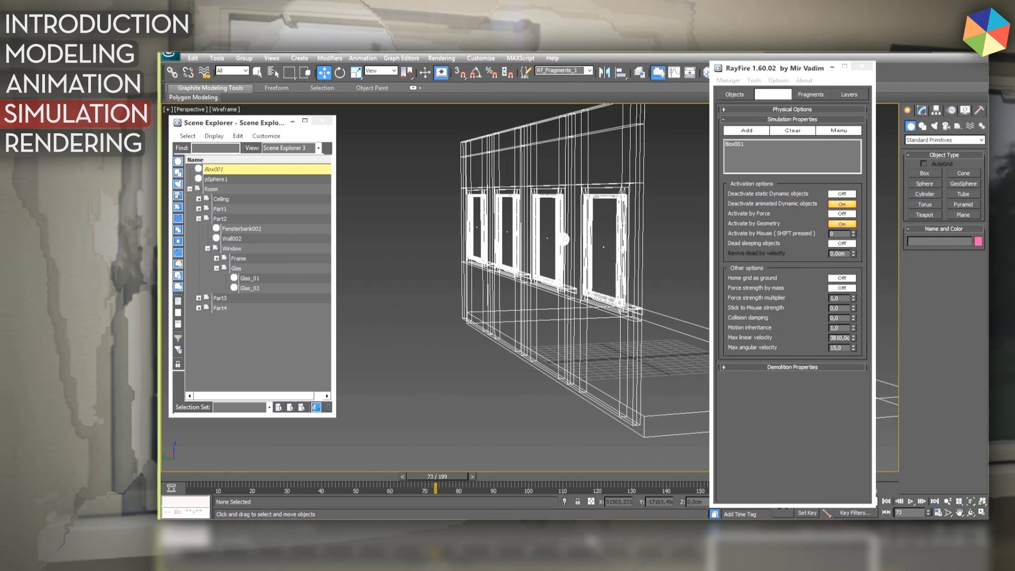
- Return to the shaded view, preview the physics simulation of the sphere hitting the window and stop the preview
key(F3)
alt+middle_drag(528, 248, 603, 248)
middle_drag(499, 230, 562, 244)
click(791, 109)
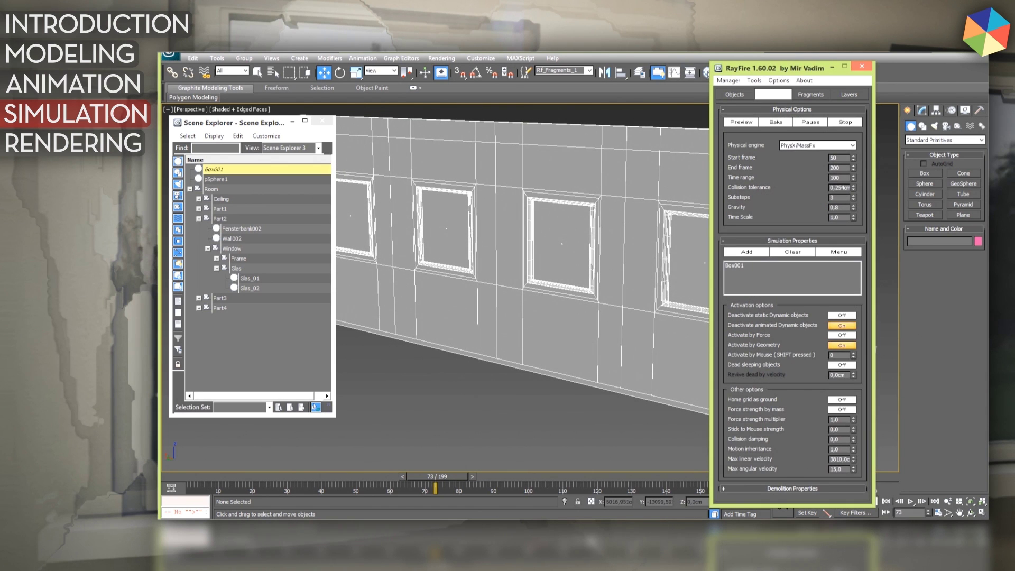
click(741, 122)
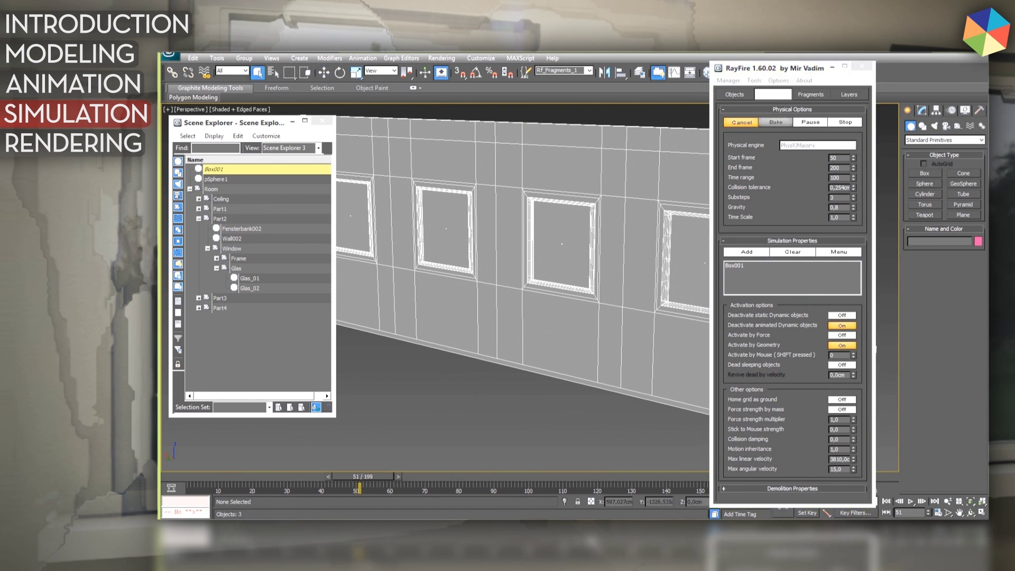
alt+middle_drag(562, 244, 445, 244)
click(741, 123)
- Switch the dynamic objects' material to Porous rock and back to Rubber
click(735, 95)
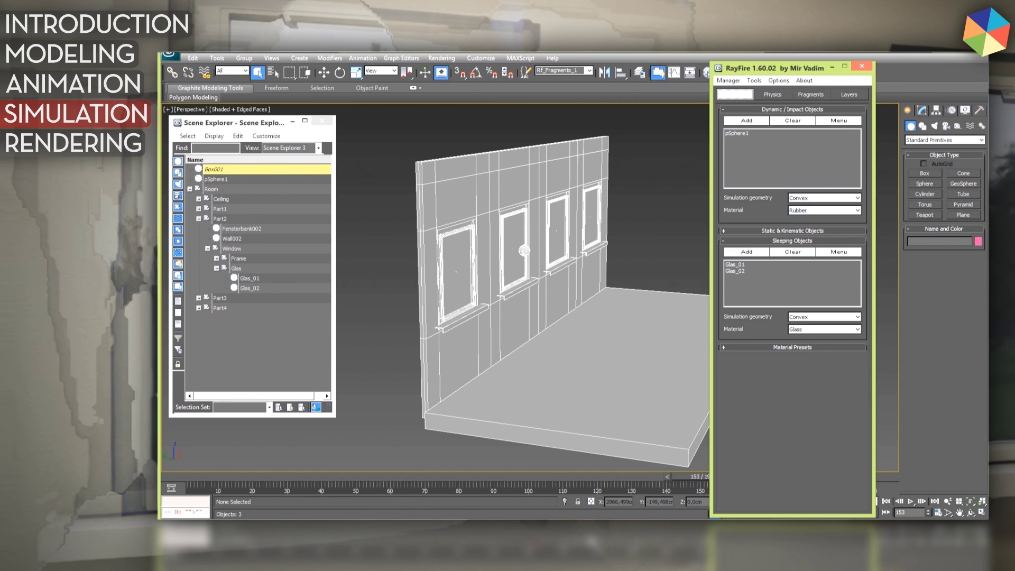
click(825, 210)
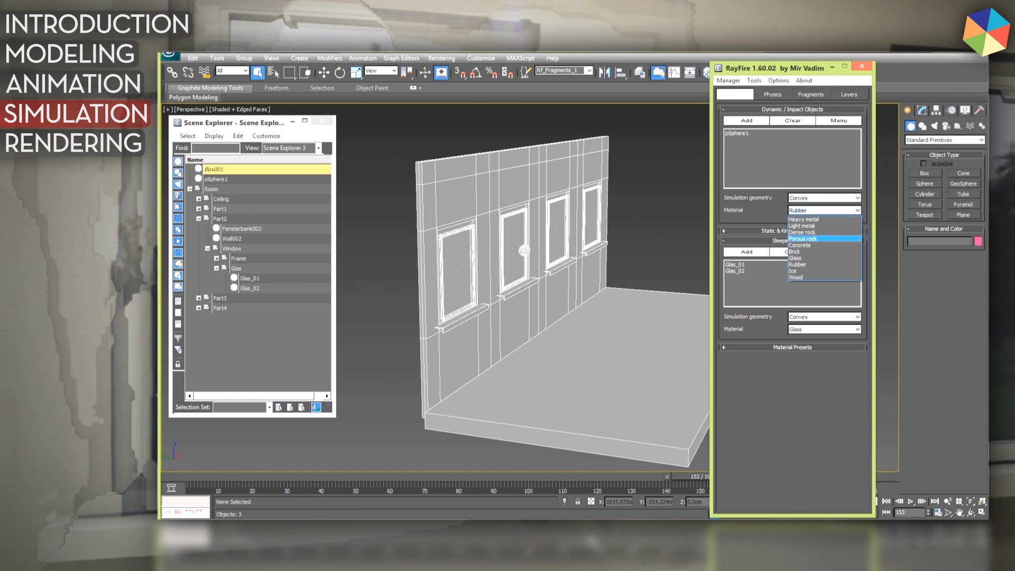
click(802, 238)
click(824, 210)
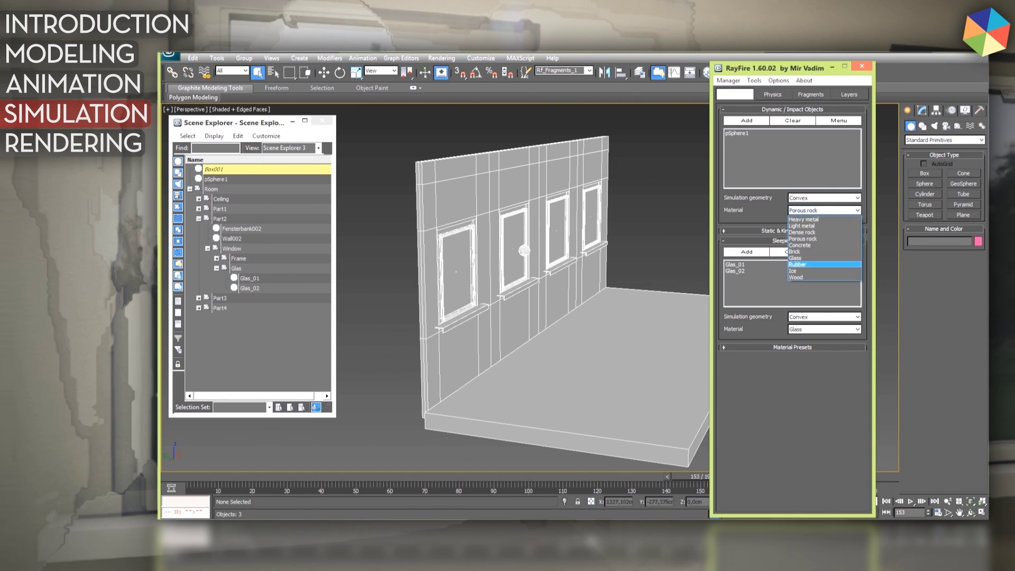
click(797, 264)
- Open the Static & Kinematic Objects settings and check the material choices, keeping Dense rock
click(792, 231)
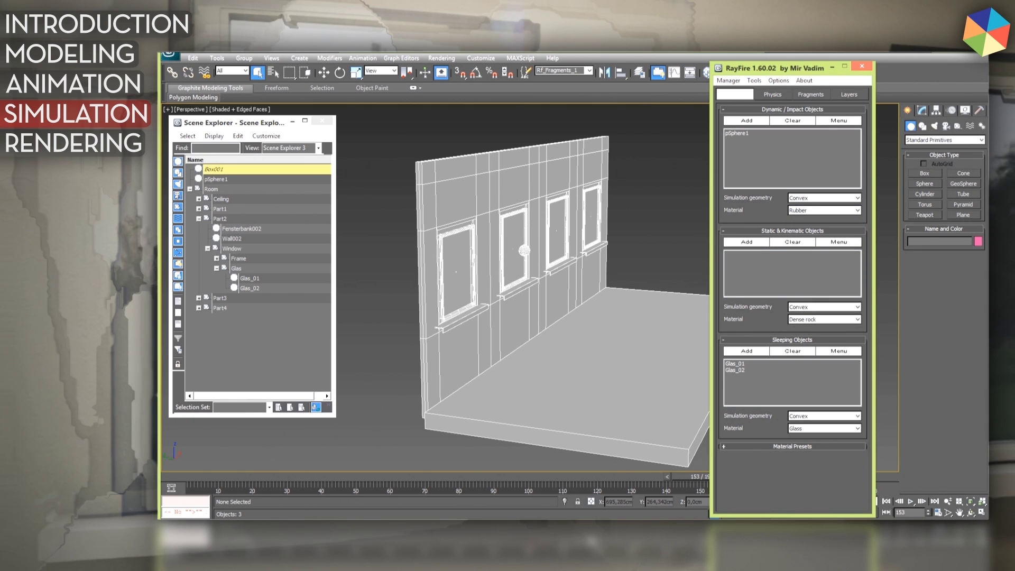
alt+middle_drag(561, 285, 507, 285)
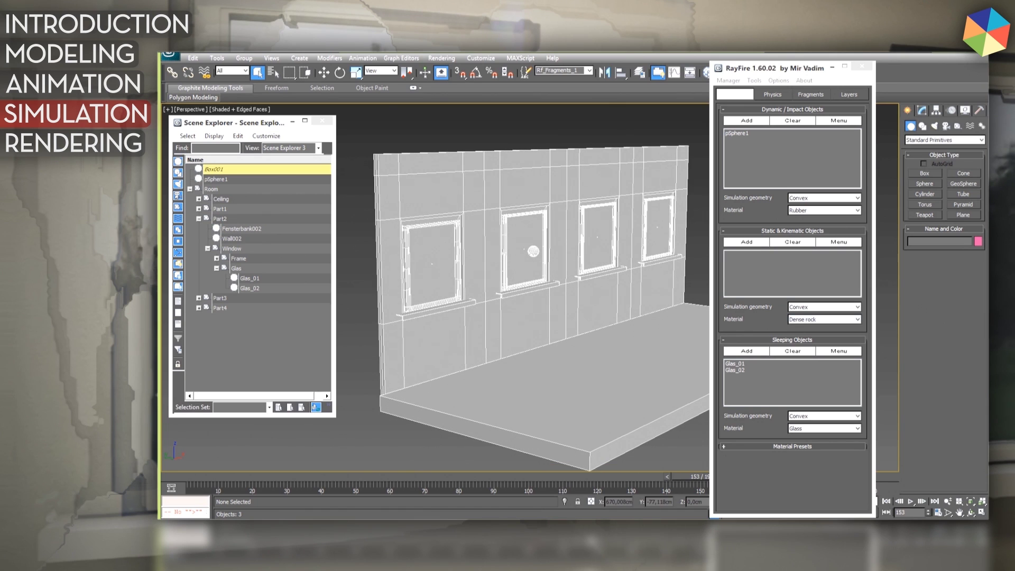
click(824, 320)
click(802, 340)
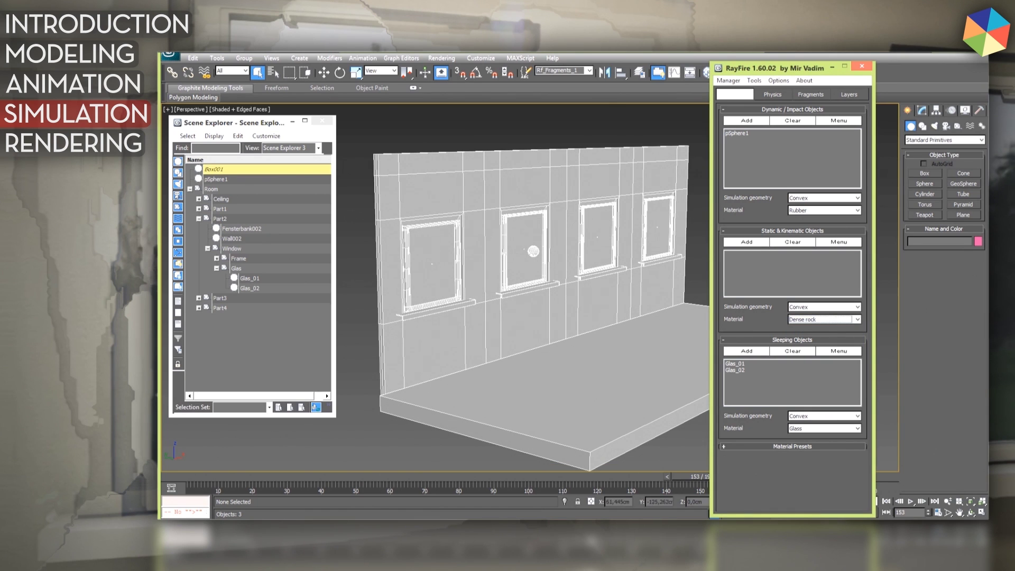
- Examine the target window up close, selecting its frame Frame009 and its sill Fensterbank002 in turn
alt+middle_drag(550, 285, 544, 260)
scroll(515, 289, up, 5)
scroll(515, 288, down, 1)
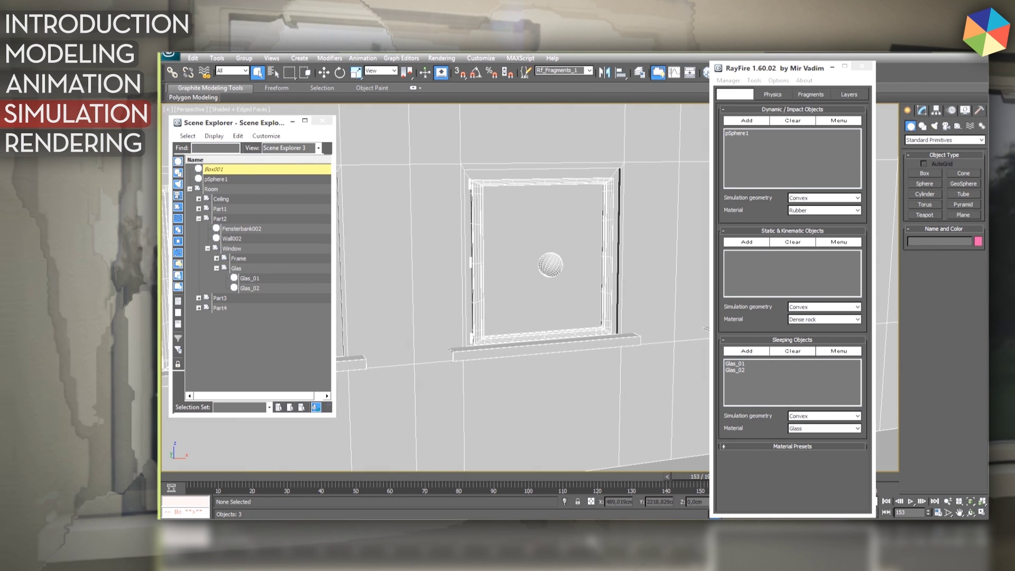
scroll(550, 289, up, 5)
click(528, 387)
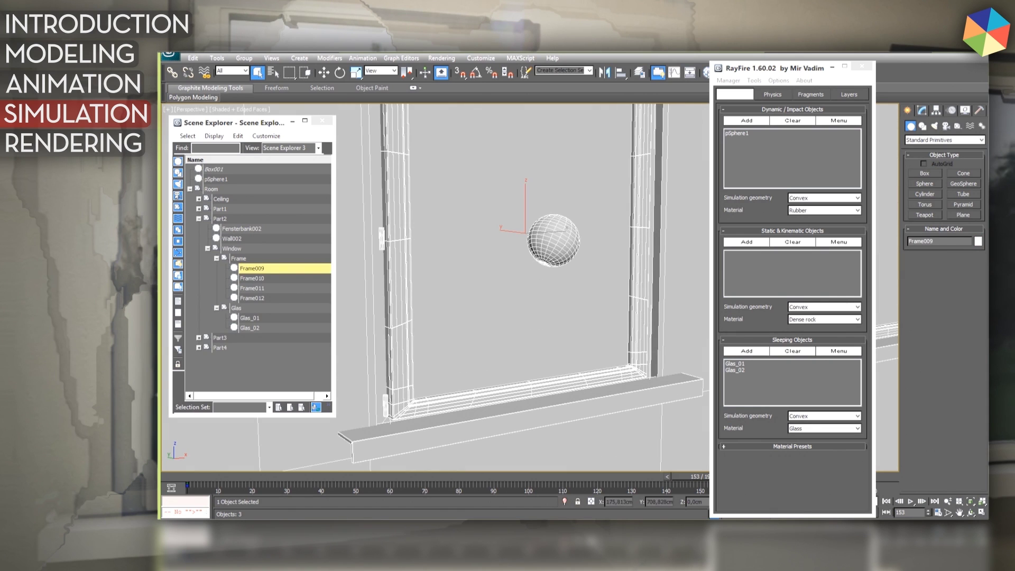
click(529, 412)
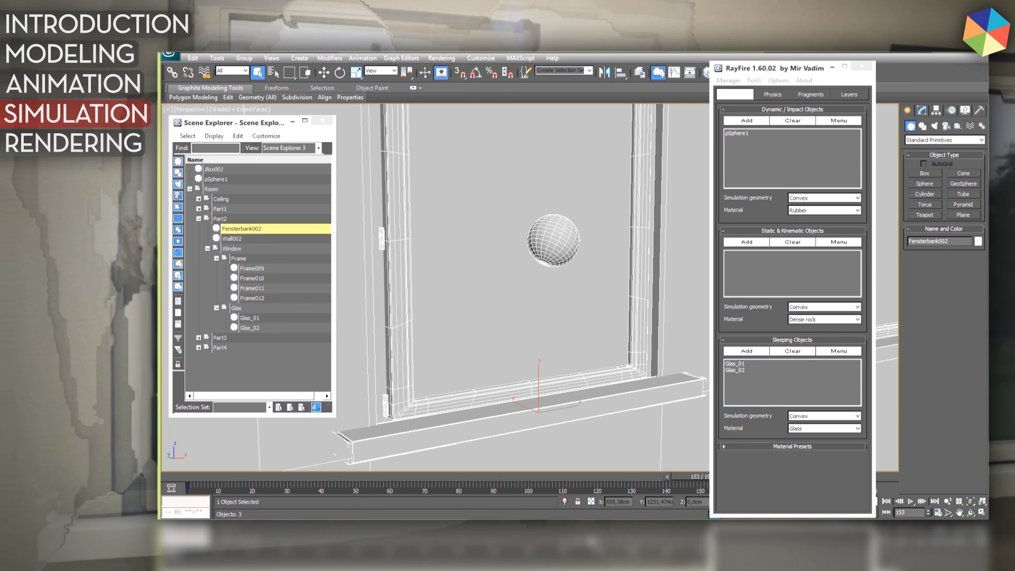
click(529, 387)
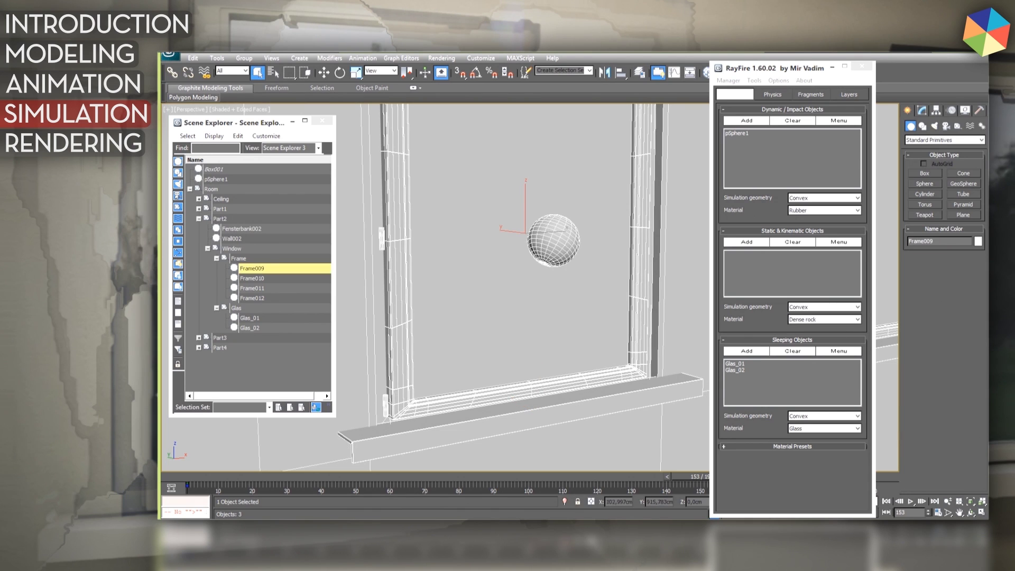
click(529, 415)
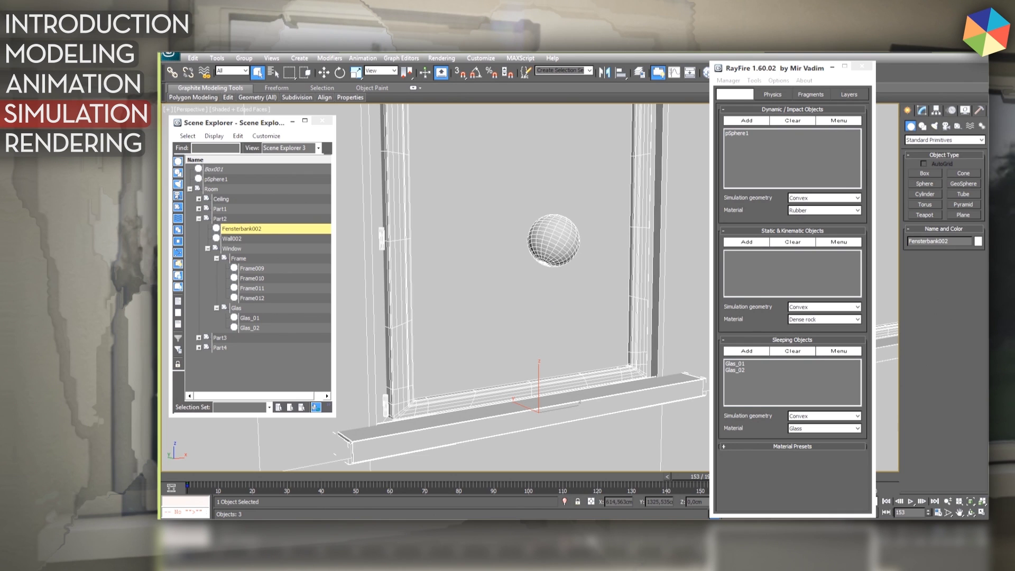
scroll(529, 288, down, 4)
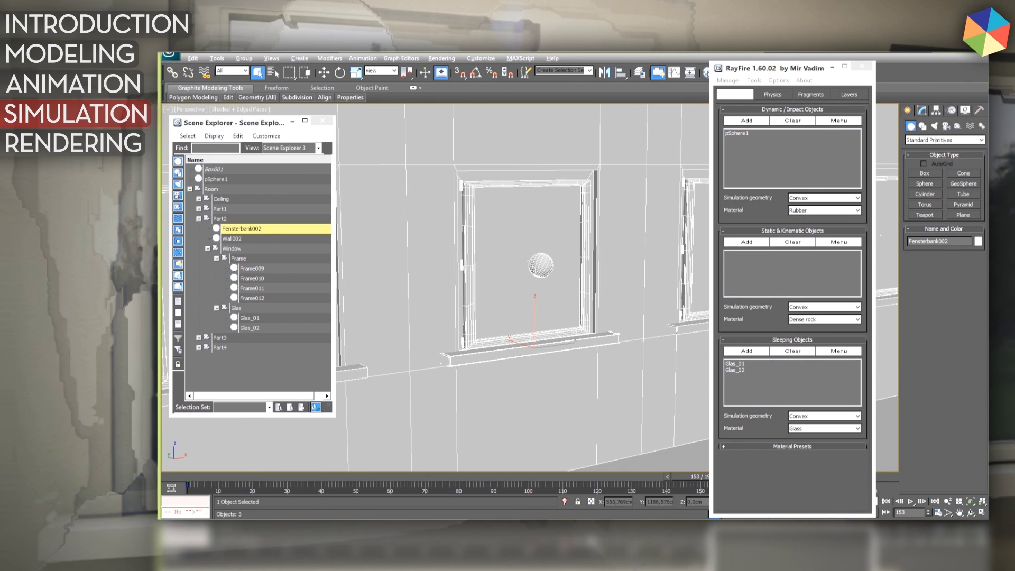
- Draw a box on the room floor about 57.6 cm long, 194.8 cm wide and 16.7 cm high
alt+middle_drag(529, 288, 560, 288)
drag(774, 68, 791, 68)
click(924, 173)
middle_drag(560, 288, 560, 226)
drag(561, 388, 646, 285)
click(646, 269)
- Raise the new box from the floor and move it over to the sill of the sphere's window
key(w)
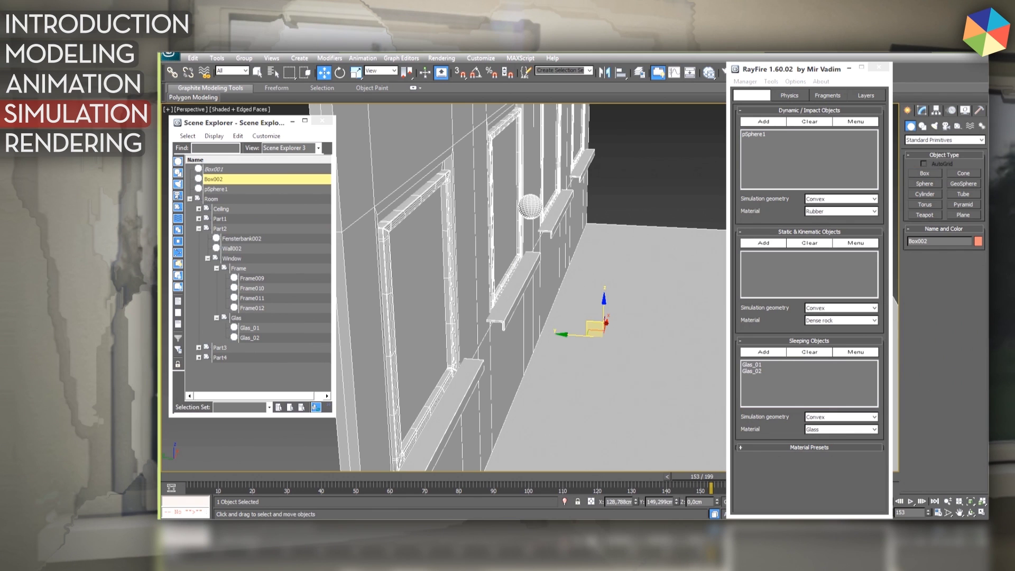
drag(603, 317, 610, 214)
alt+middle_drag(608, 222, 584, 214)
drag(603, 210, 445, 352)
alt+middle_drag(444, 352, 476, 291)
drag(451, 363, 452, 356)
- Reduce the box to about 14.97 cm long and 6.02 cm high and fit it onto the window sill
click(921, 110)
scroll(529, 287, up, 4)
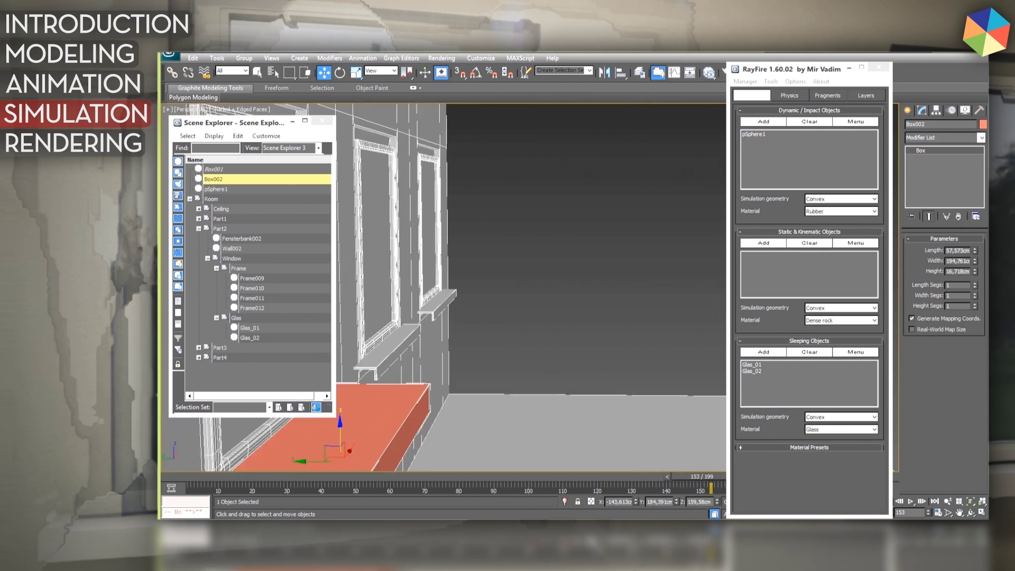
middle_drag(476, 338, 600, 239)
drag(974, 252, 975, 282)
drag(439, 361, 385, 361)
drag(412, 324, 413, 309)
mouse_move(455, 344)
alt+middle_down()
mouse_move(341, 344)
mouse_move(387, 344)
alt+middle_up()
alt+middle_drag(387, 344, 373, 343)
scroll(530, 287, down, 3)
scroll(530, 287, up, 1)
drag(544, 331, 543, 330)
- Scale the box slightly along its width to match the window sill and check the fit
key(r)
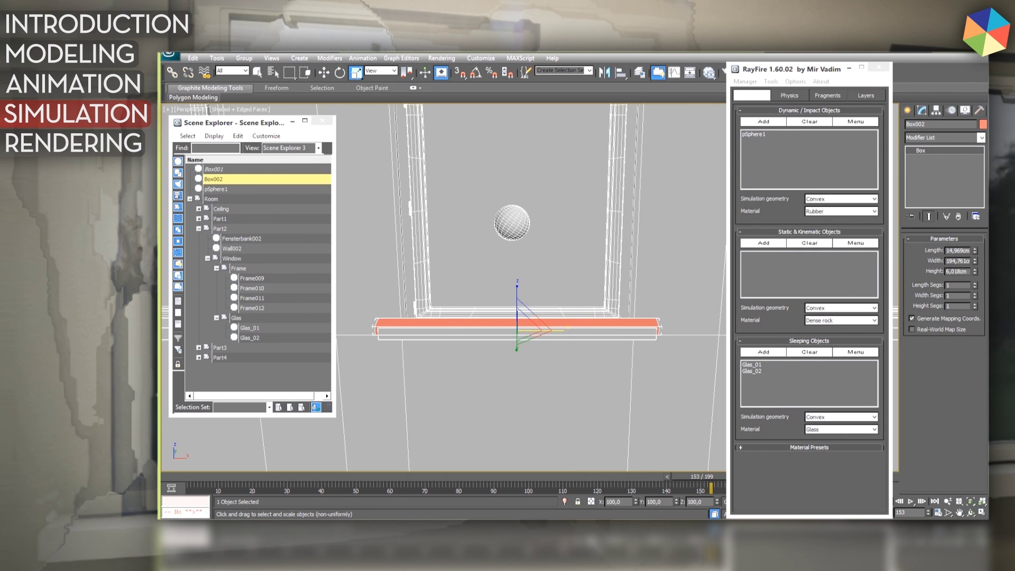
alt+middle_drag(465, 334, 547, 334)
drag(549, 335, 555, 336)
alt+middle_drag(555, 336, 530, 390)
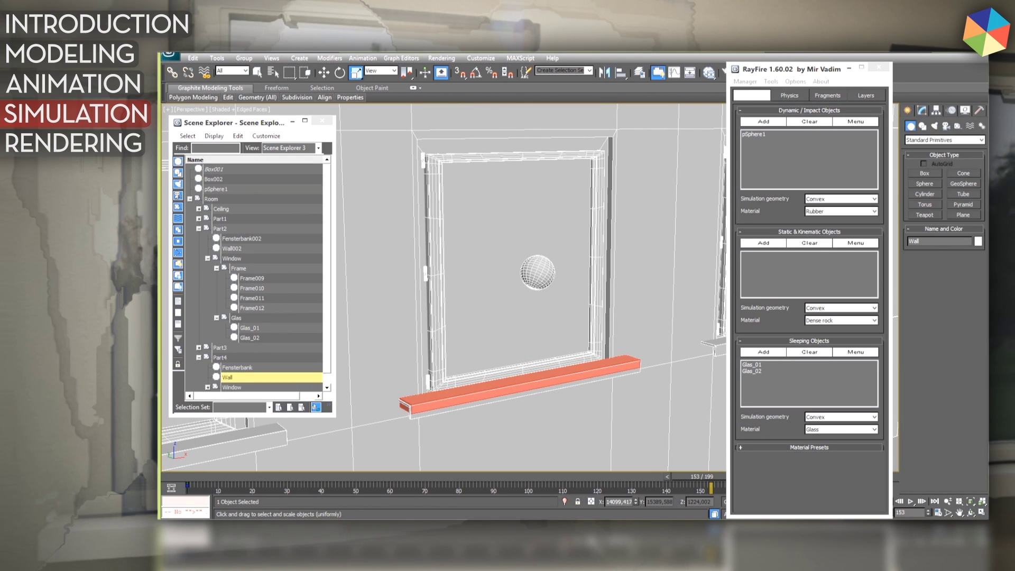
key(q)
alt+middle_drag(538, 272, 587, 297)
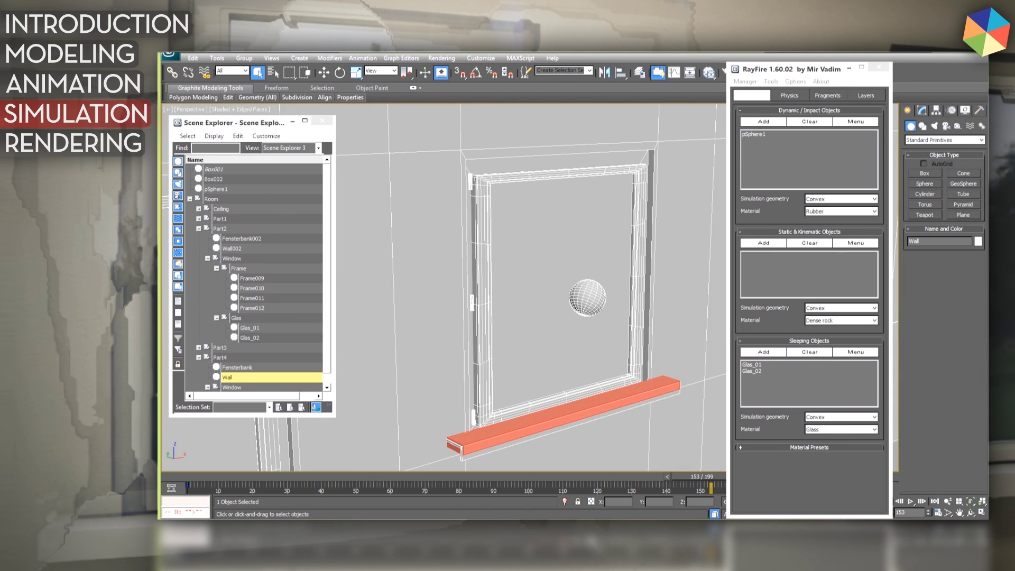
- Draw a four-segment, four-sided torus on the floor with radii of about 153.6 cm and 54 cm
click(924, 204)
scroll(532, 287, down, 5)
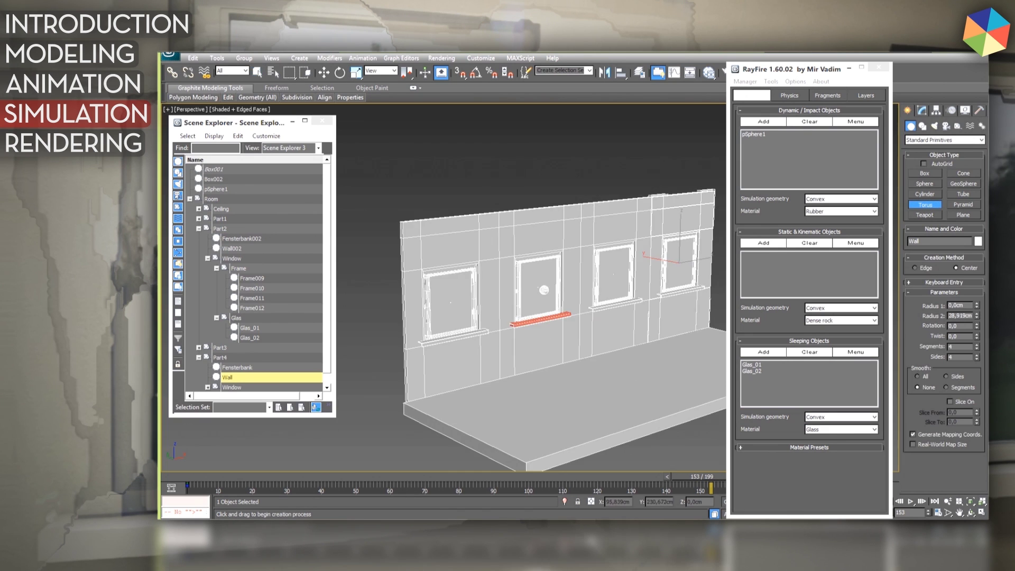
alt+middle_drag(531, 287, 568, 312)
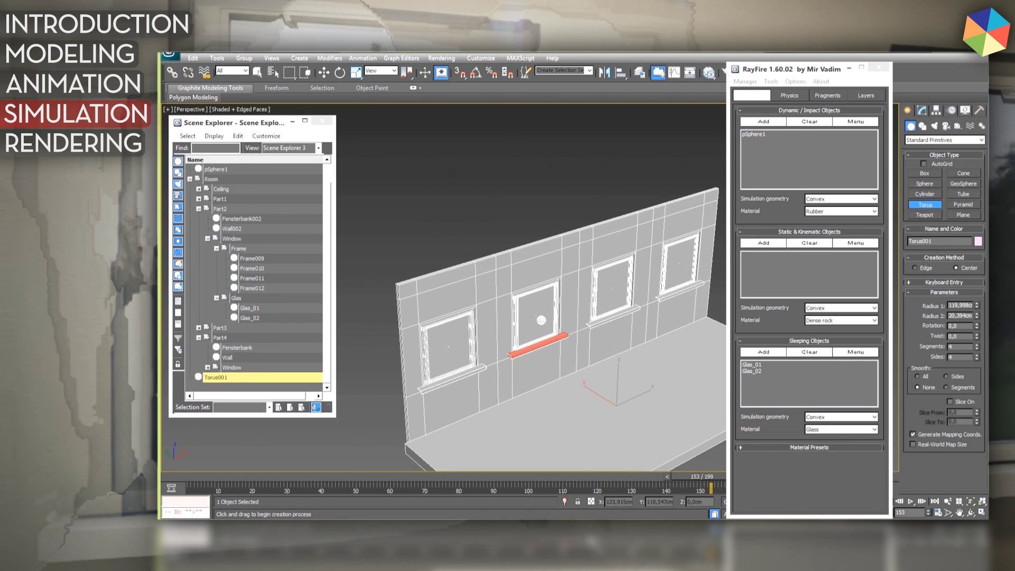
click(651, 390)
drag(617, 406, 619, 345)
- Set the torus's Rotation parameter to 45
key(w)
click(921, 110)
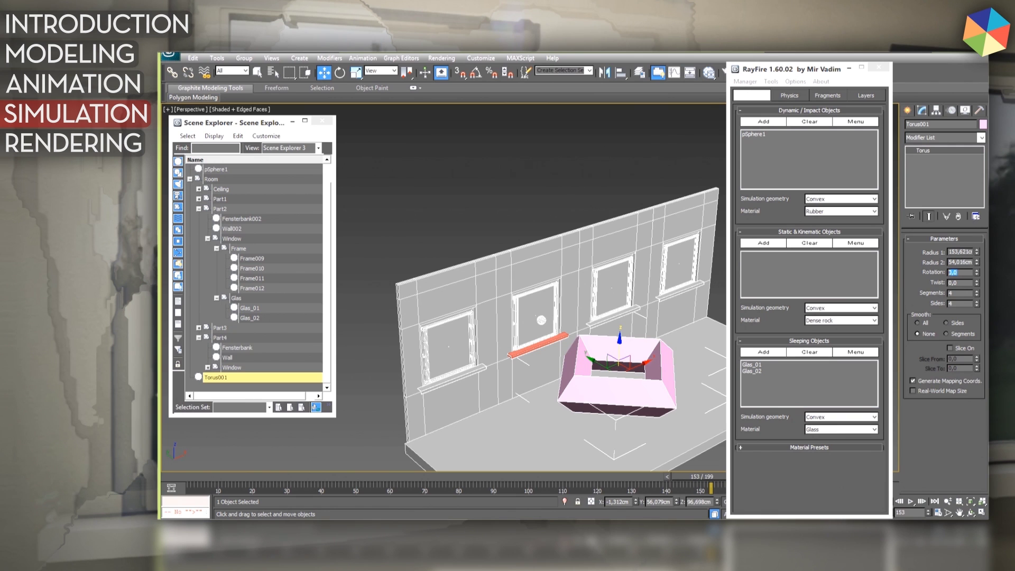
text(45)
key(Return)
- Rotate the torus so it stands upright as a square frame parallel to the window wall
alt+middle_drag(581, 317, 534, 296)
key(e)
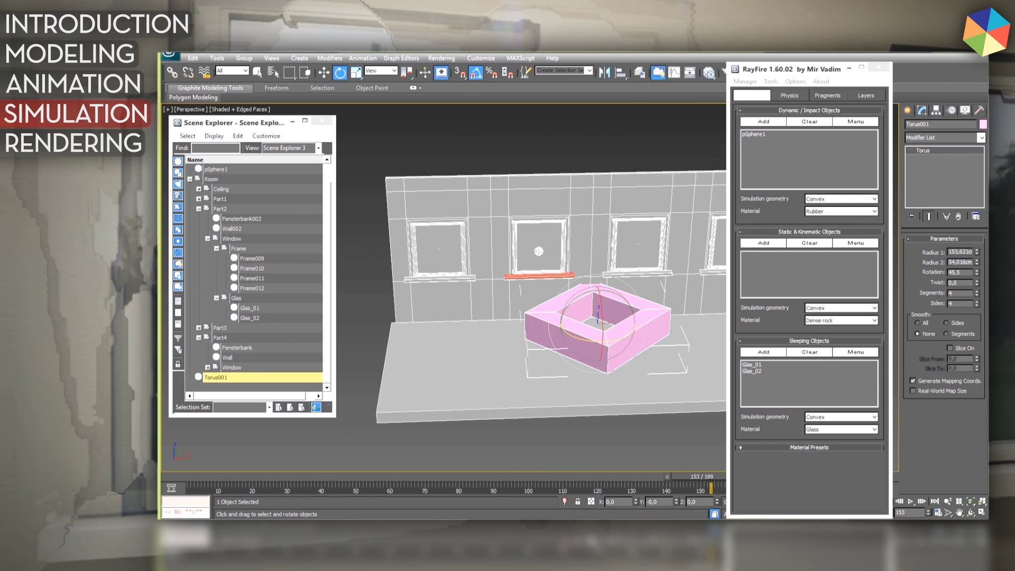
drag(622, 337, 580, 350)
drag(602, 317, 599, 376)
alt+middle_drag(599, 370, 671, 378)
- Move the upright torus in front of the sphere's window so its opening surrounds the glass
key(w)
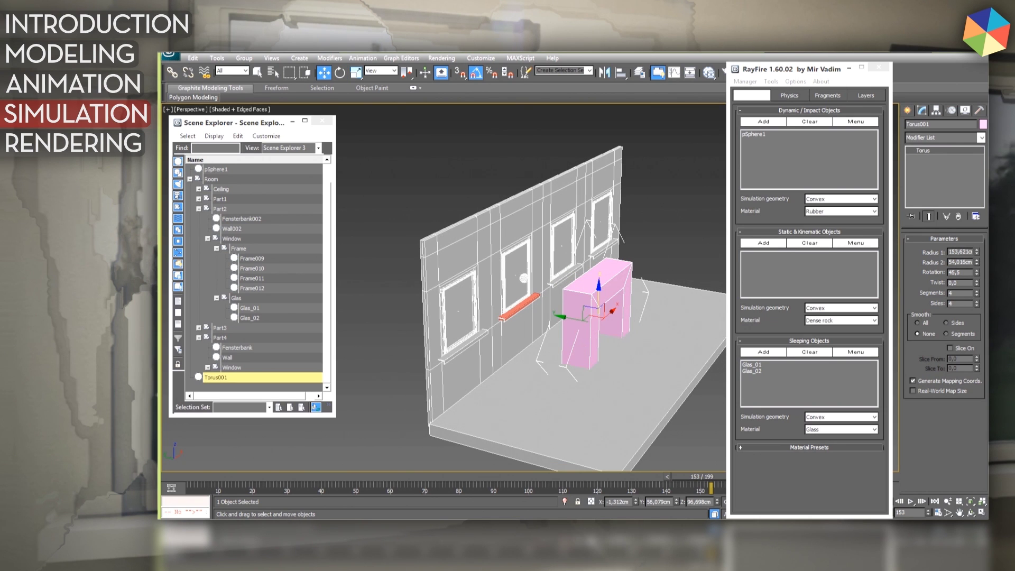
drag(586, 315, 526, 245)
alt+middle_drag(586, 264, 526, 268)
scroll(523, 267, up, 5)
scroll(524, 275, down, 6)
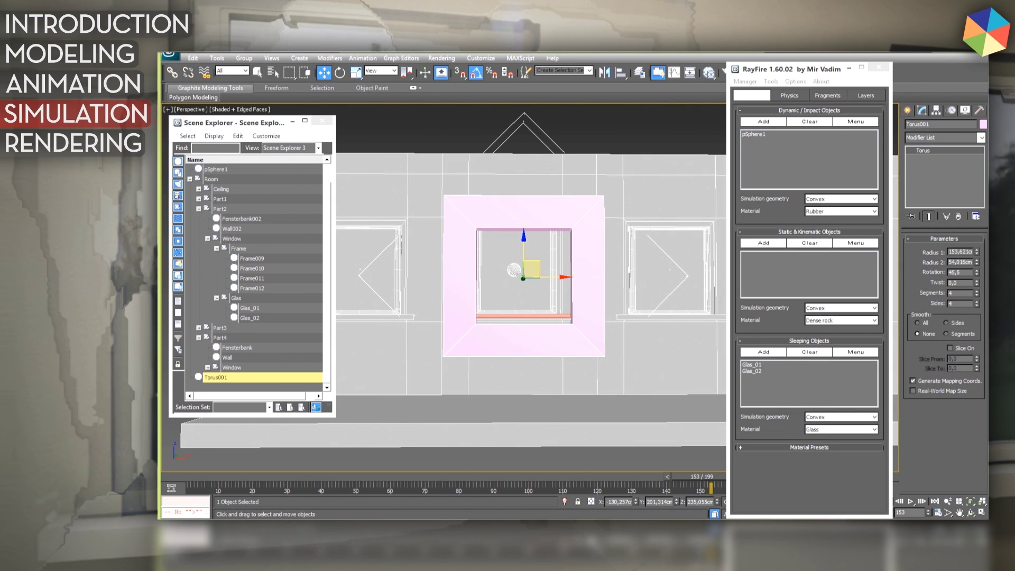
drag(533, 269, 526, 263)
- Convert the torus to an editable poly
right_click(558, 214)
mouse_move(603, 306)
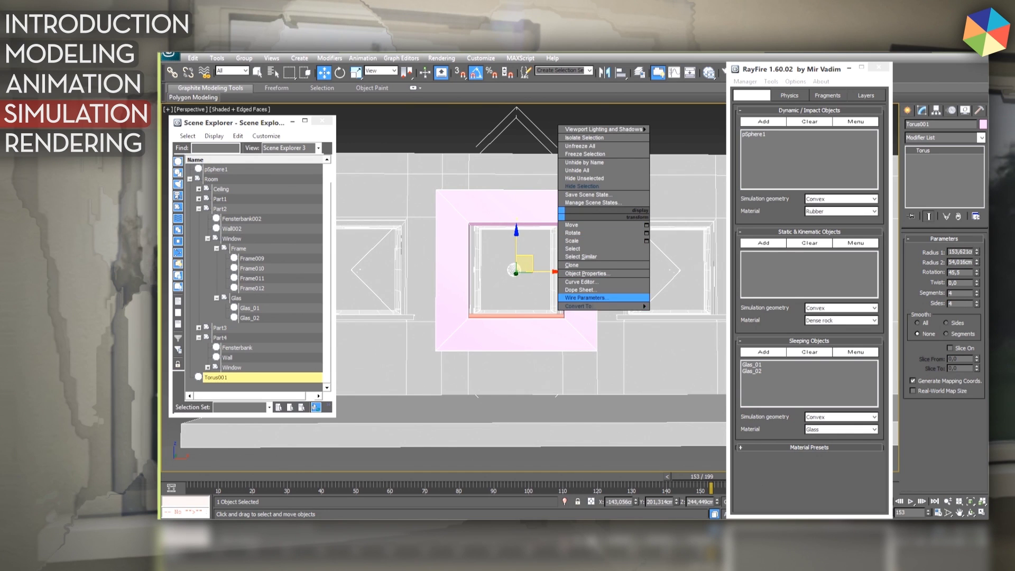
click(684, 314)
- Reshape the torus's vertices in the Front view to match the window frame and move it into the window opening
key(1)
drag(625, 191, 626, 194)
middle_drag(626, 194, 644, 123)
scroll(634, 198, up, 3)
key(z)
click(190, 108)
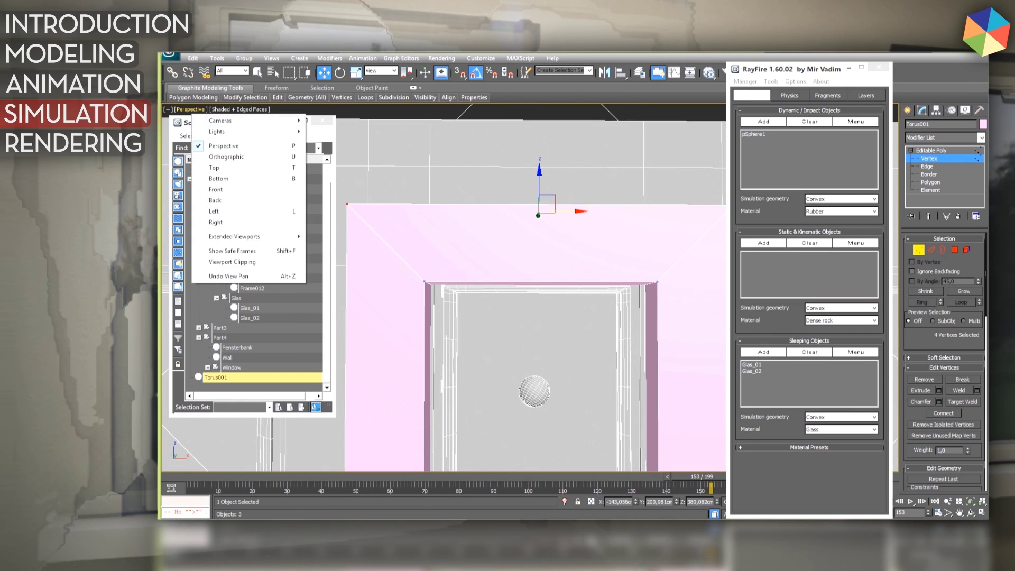
click(215, 189)
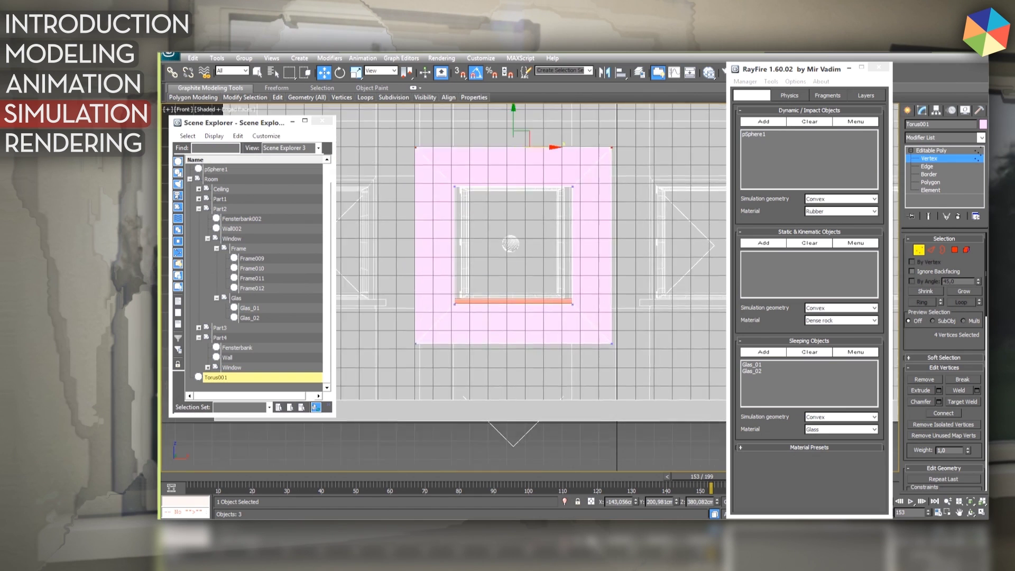
key(F3)
scroll(523, 286, up, 2)
mouse_move(527, 121)
mouse_down()
mouse_move(527, 192)
mouse_move(413, 386)
mouse_up()
drag(478, 386, 478, 386)
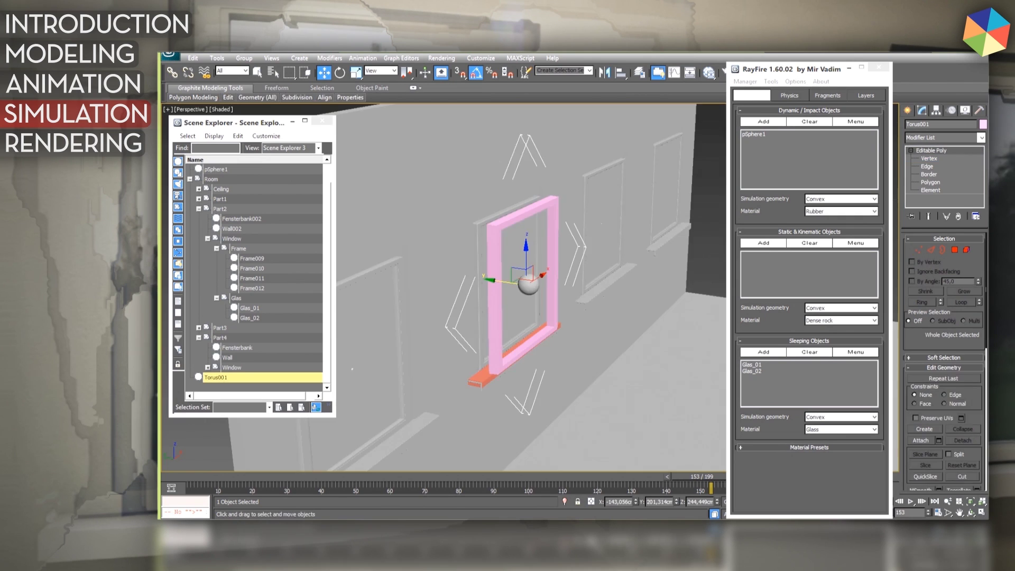
drag(502, 282, 470, 275)
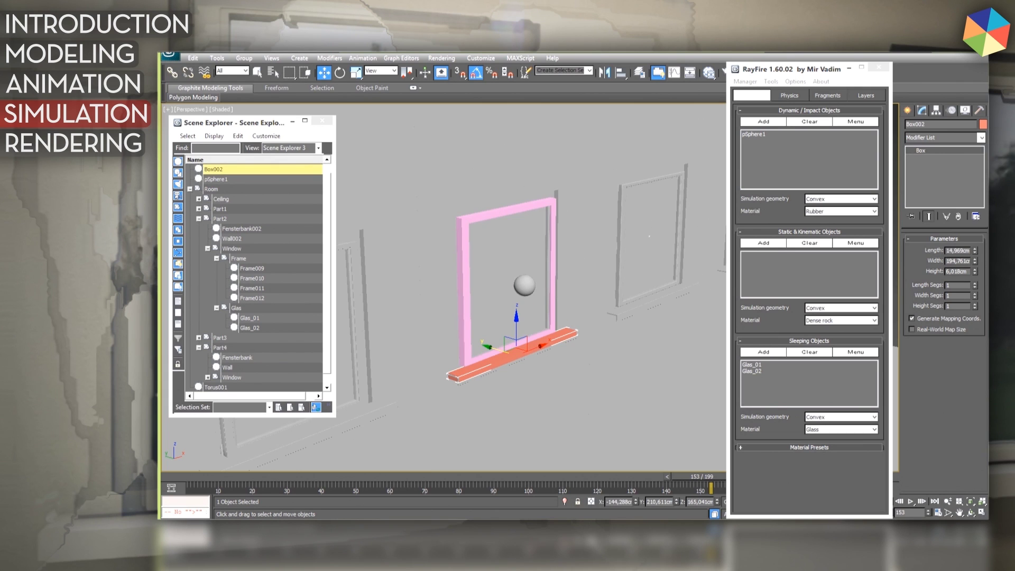
- Add the sill box Box002 and the frame Torus001 to the static and kinematic objects
scroll(254, 278, down, 1)
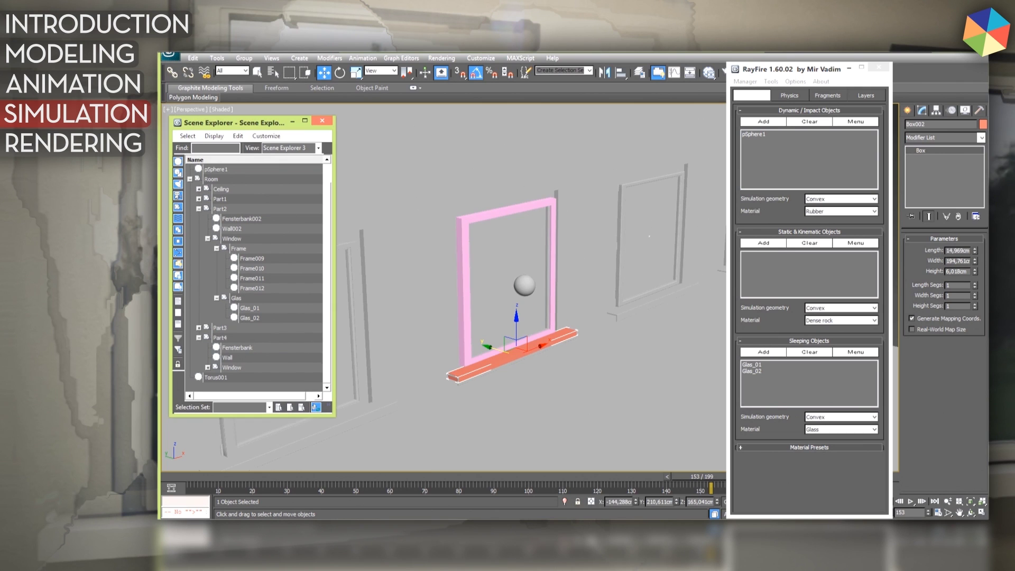
ctrl+click(215, 377)
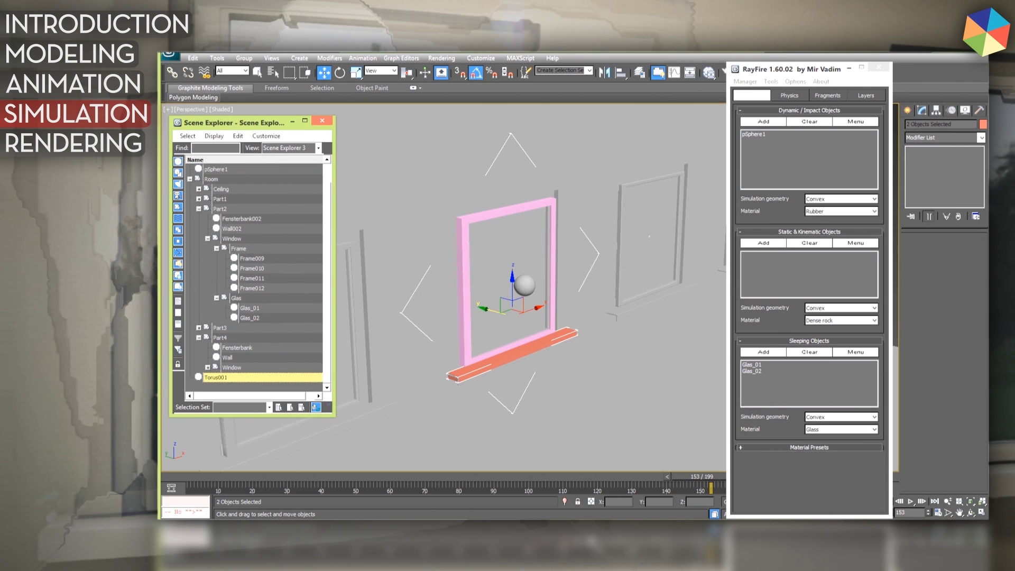
click(763, 243)
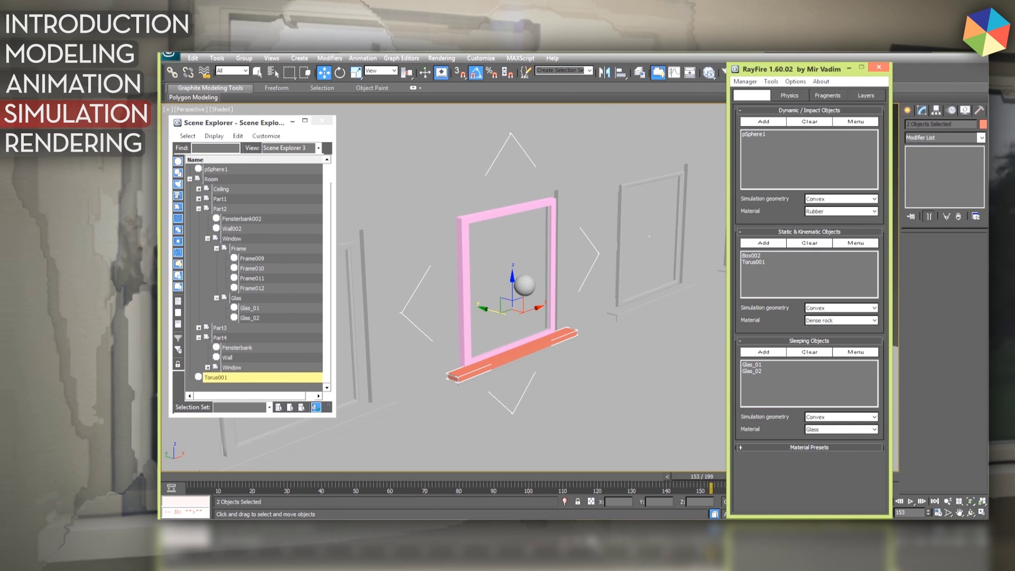
- Show edged faces again and add the wall Wall002 and the floor pCube3 to the static and kinematic objects
mouse_move(581, 301)
alt+middle_down()
mouse_move(487, 302)
mouse_move(539, 304)
alt+middle_up()
key(F4)
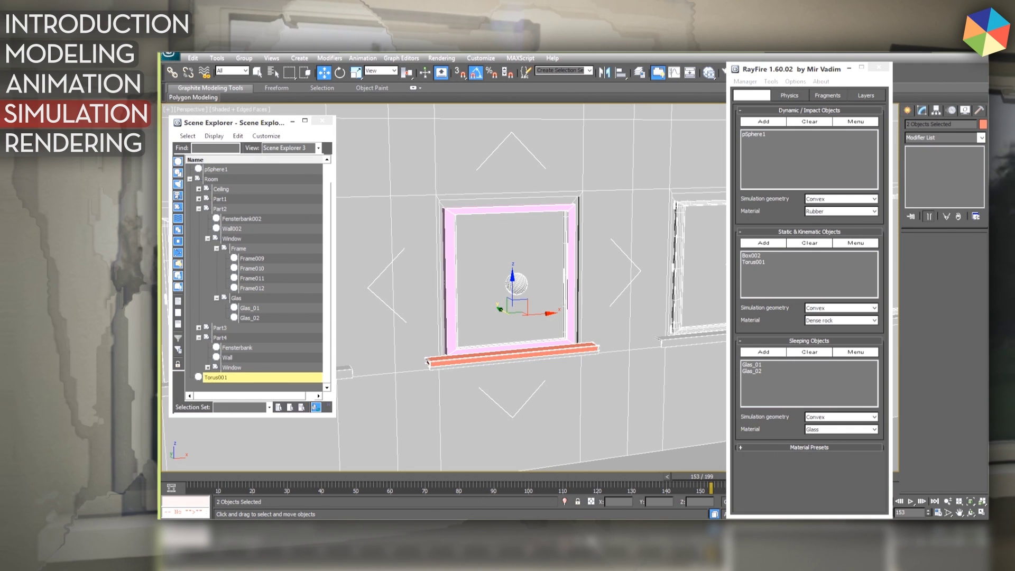
click(232, 228)
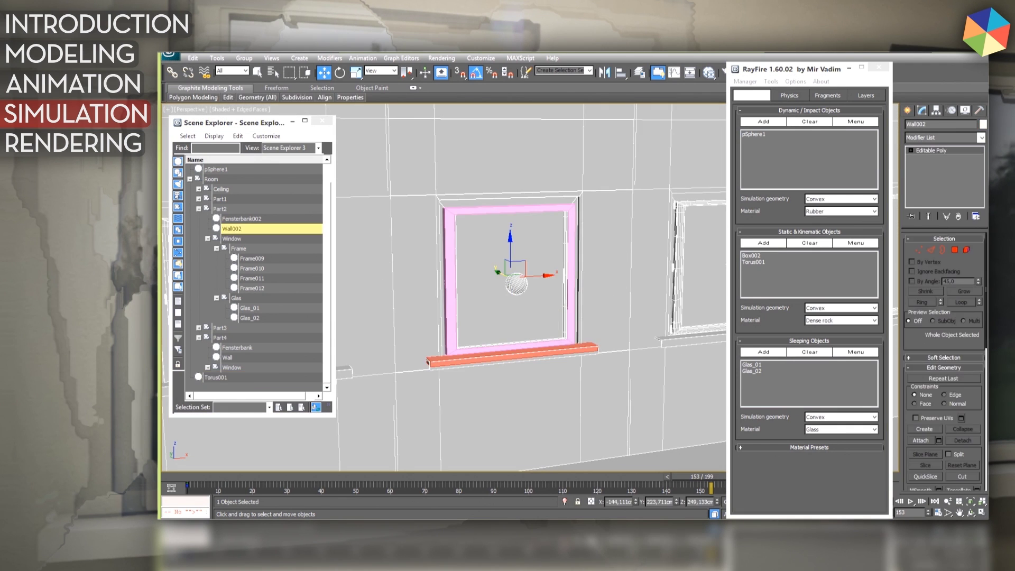
scroll(529, 288, down, 6)
alt+middle_drag(528, 296, 582, 306)
ctrl+click(571, 381)
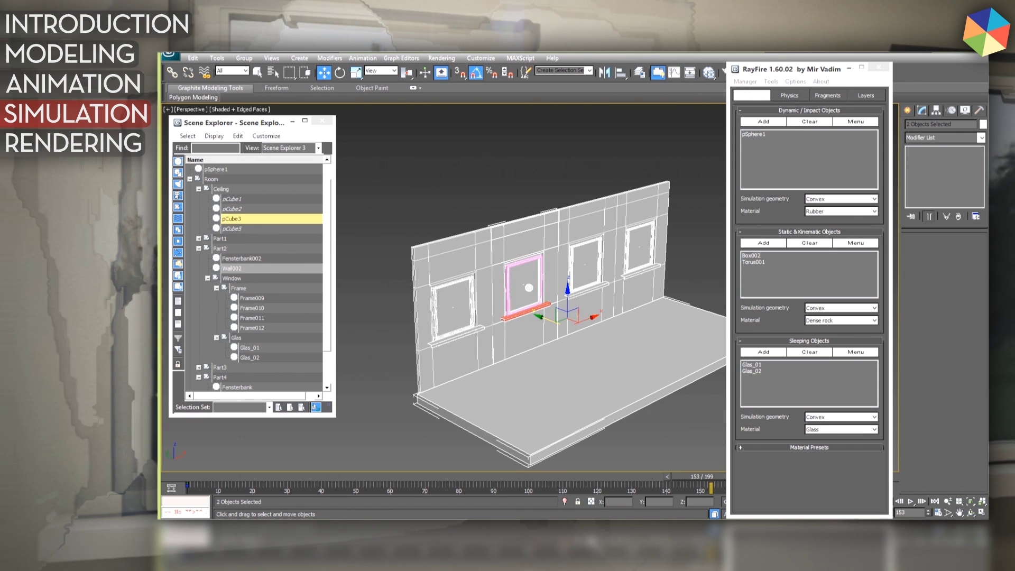
click(763, 243)
- Preview the physics simulation with the static objects included, watching the sphere's window up close
middle_click(528, 296)
scroll(529, 288, up, 5)
alt+middle_drag(529, 296, 508, 278)
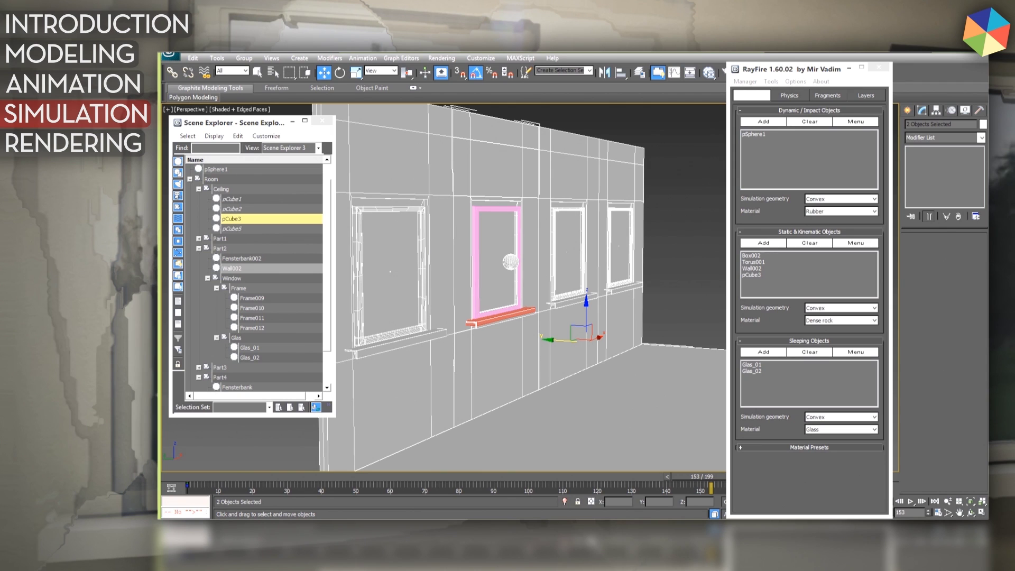
click(789, 95)
click(758, 123)
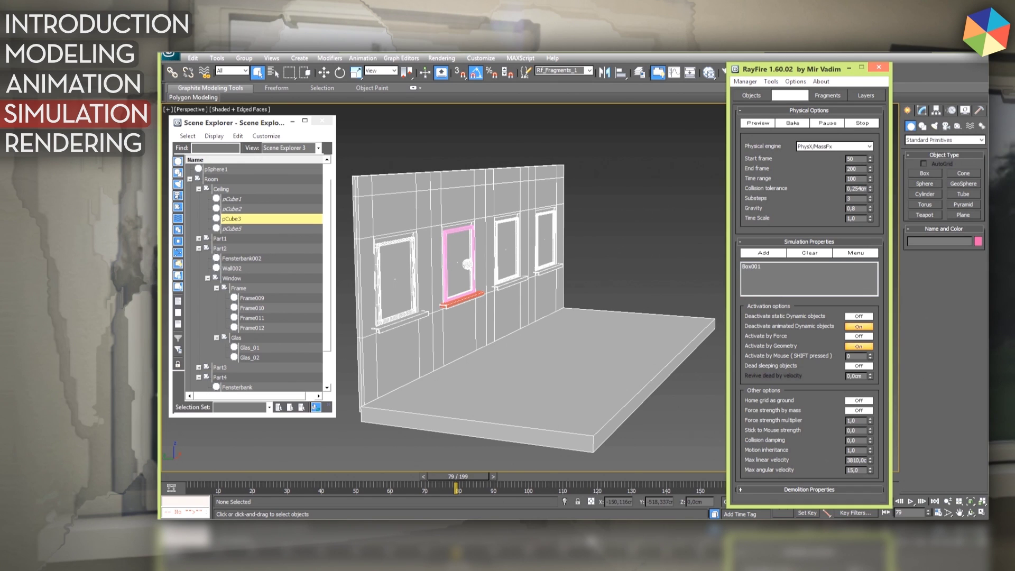
- Open the Demolition Properties and turn on Demolish geometry
click(809, 489)
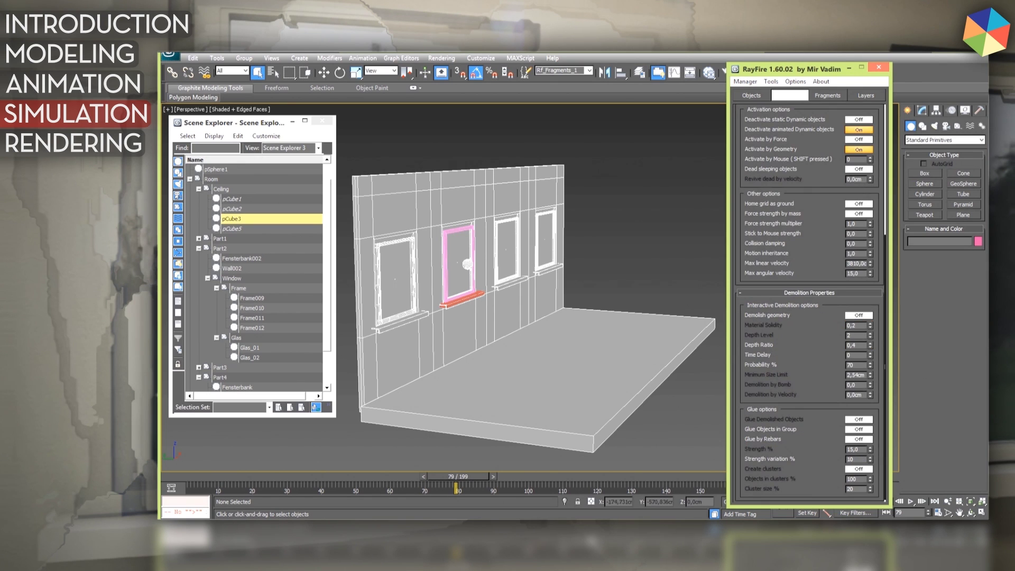
click(858, 315)
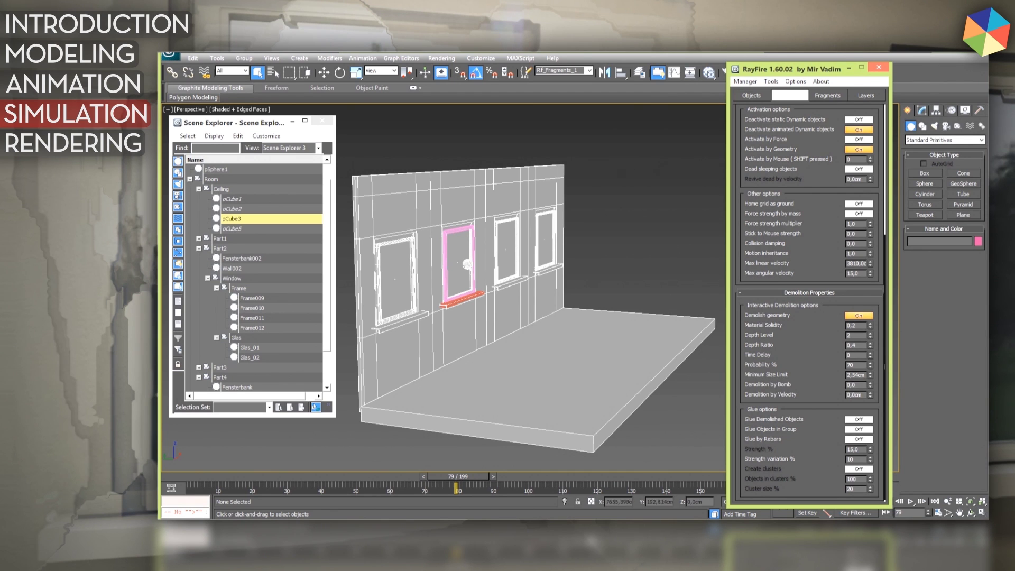
- Review the physical and demolition settings, then bake the simulation with Demolish geometry enabled
scroll(809, 296, up, 5)
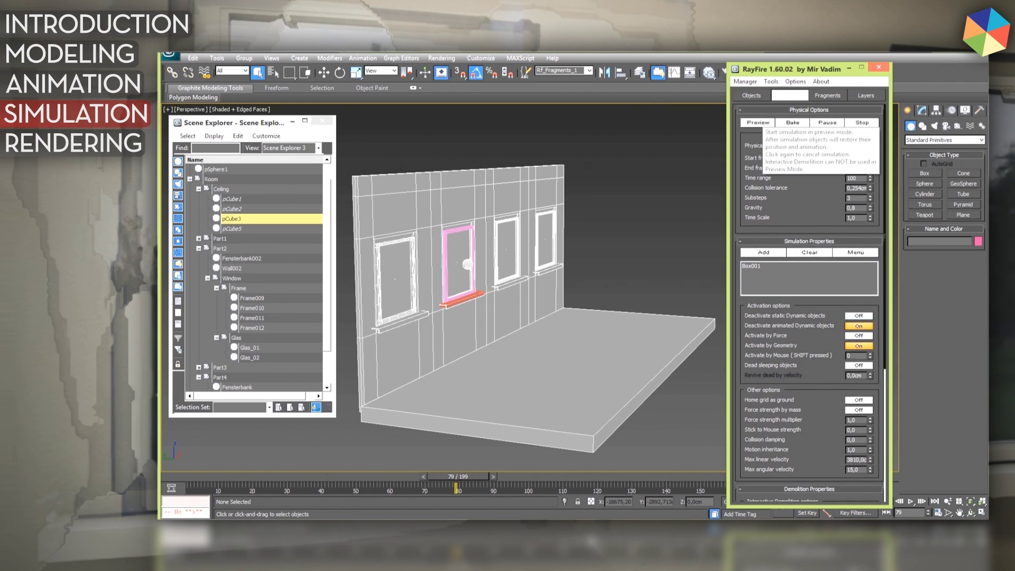
scroll(809, 296, down, 3)
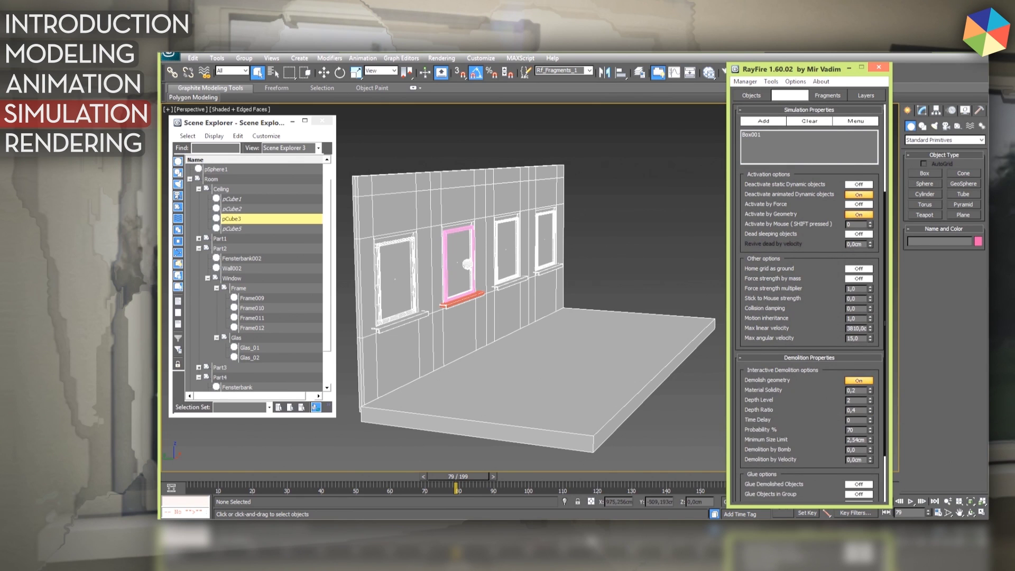
scroll(809, 296, up, 3)
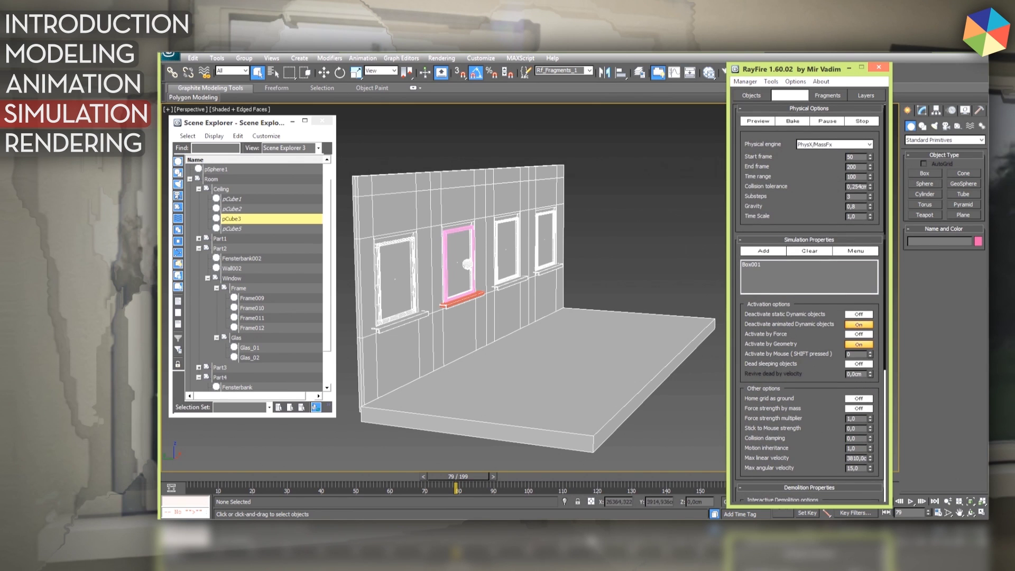
mouse_move(533, 312)
alt+middle_down()
mouse_move(507, 317)
mouse_move(523, 311)
alt+middle_up()
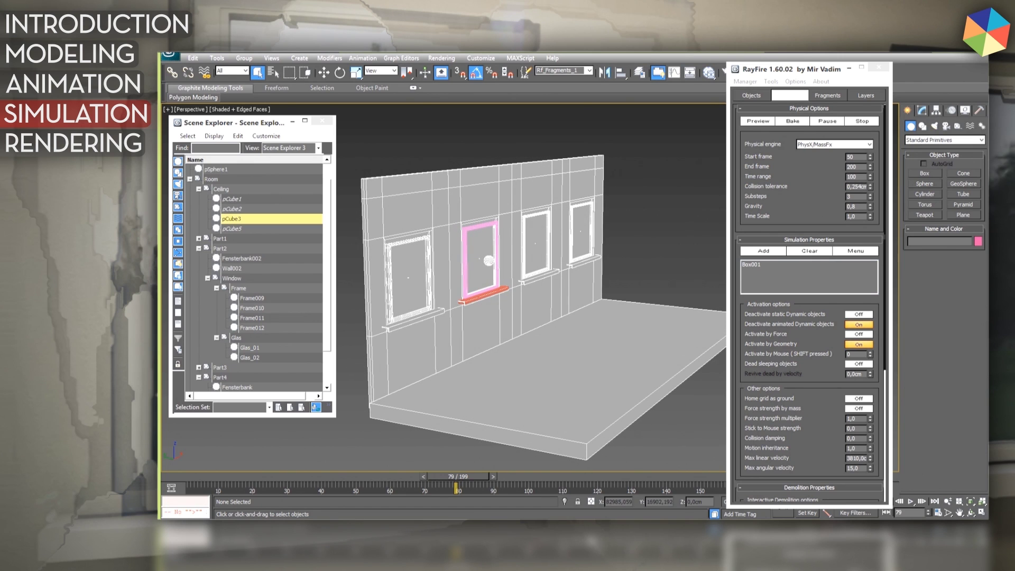
click(792, 121)
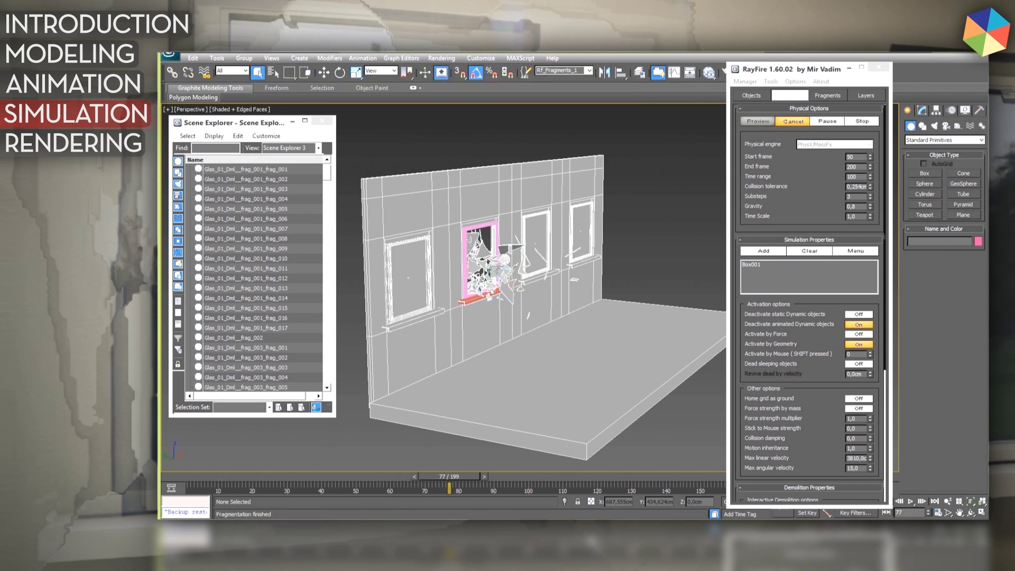
- Examine the baked glass shattering without edged faces, checking the window and falling fragments at different frames and from both sides of the wall
alt+middle_drag(533, 317, 481, 317)
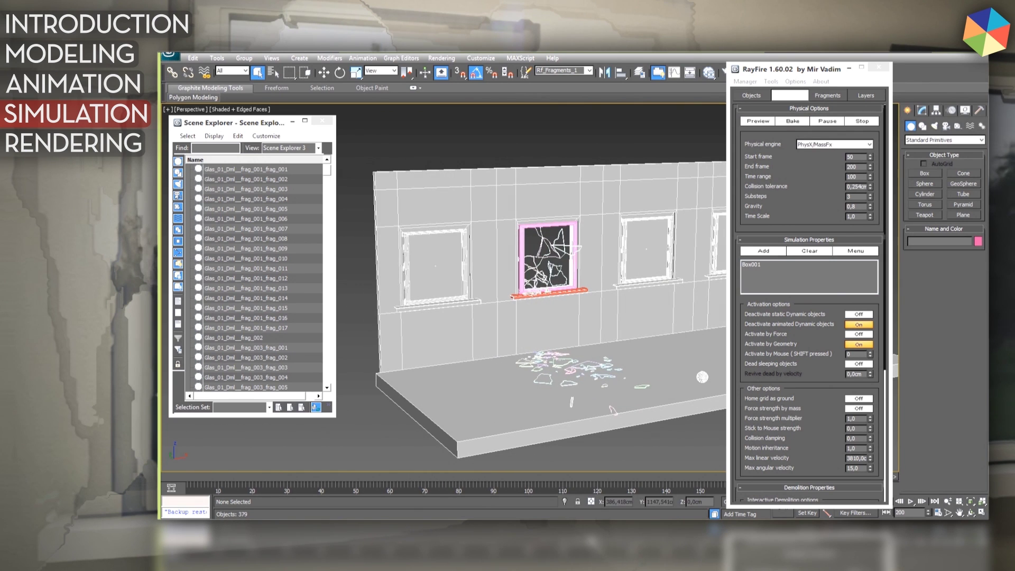
key(F4)
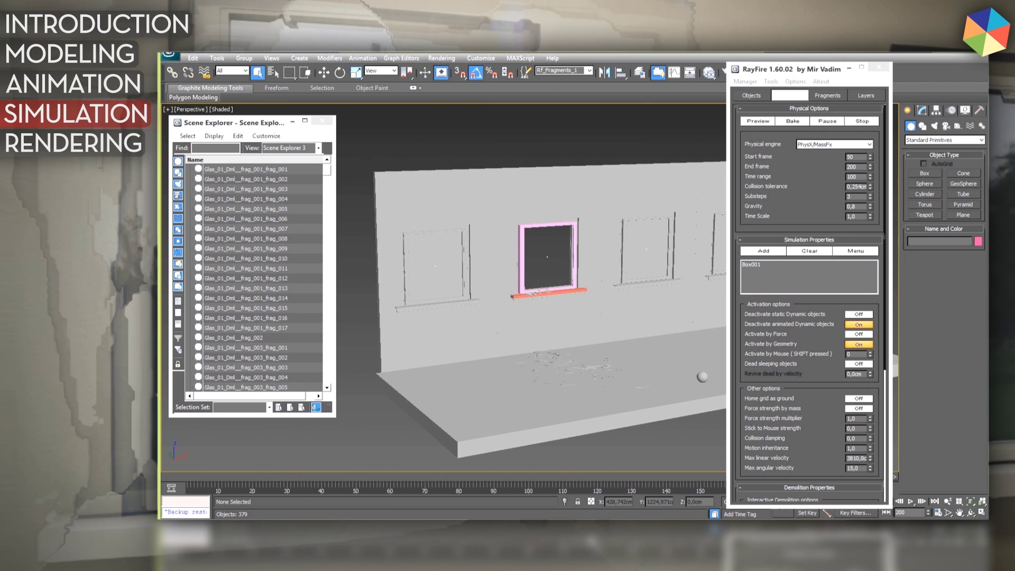
alt+middle_drag(534, 318, 561, 317)
scroll(528, 238, up, 4)
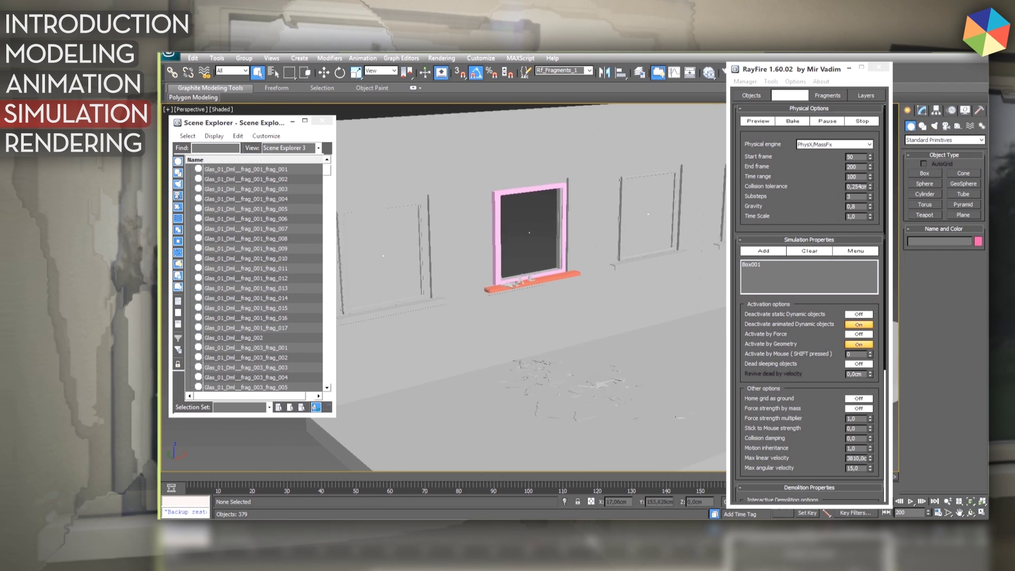
drag(586, 476, 449, 484)
middle_drag(532, 222, 459, 175)
drag(450, 484, 422, 484)
key(q)
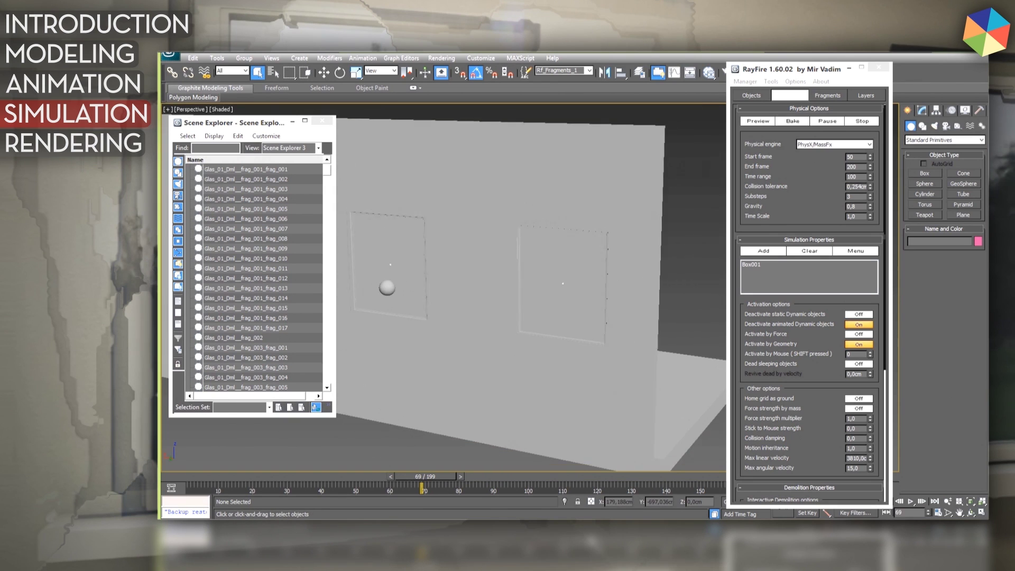
drag(425, 476, 539, 484)
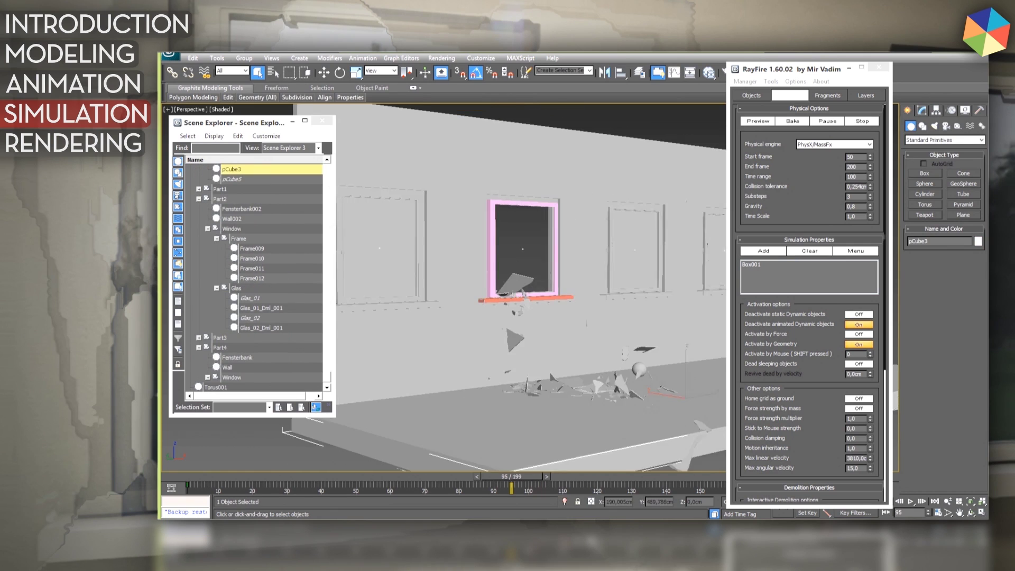
middle_drag(587, 323, 594, 334)
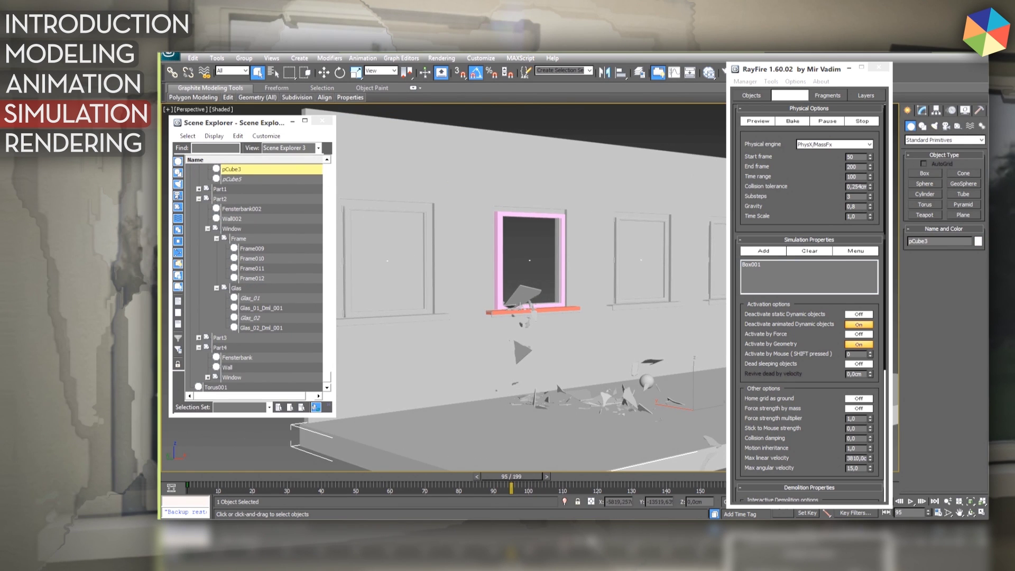
- Clear the object list in the Simulation Properties and go to frame 68
click(198, 199)
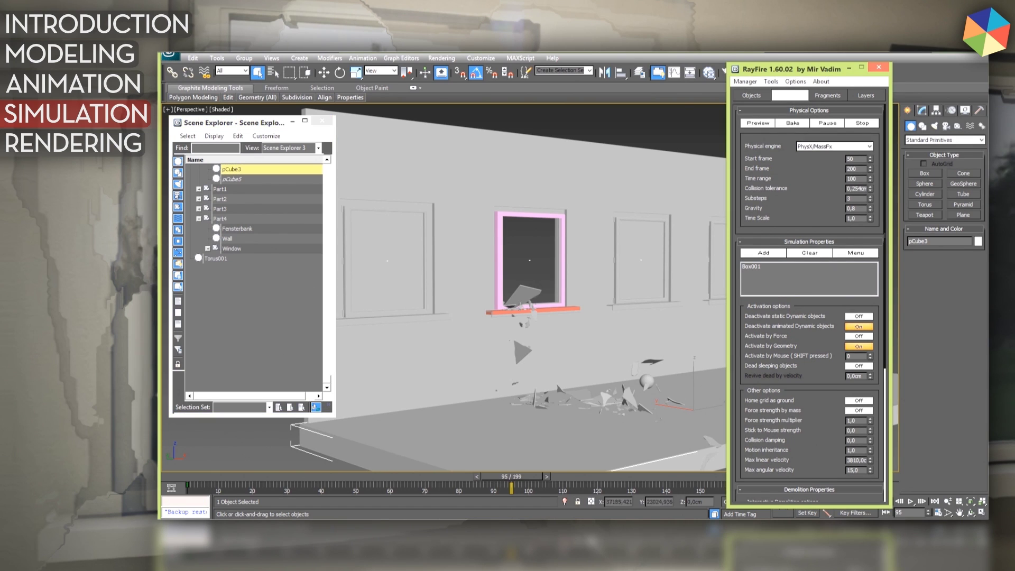
click(809, 252)
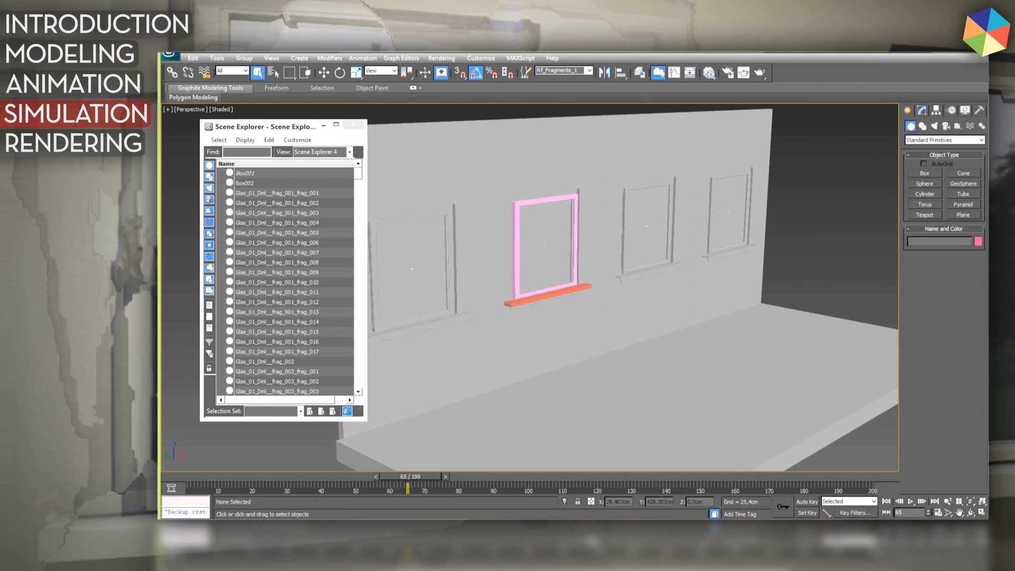
mouse_move(410, 477)
mouse_down()
mouse_move(526, 476)
mouse_move(418, 476)
mouse_up()
key(q)
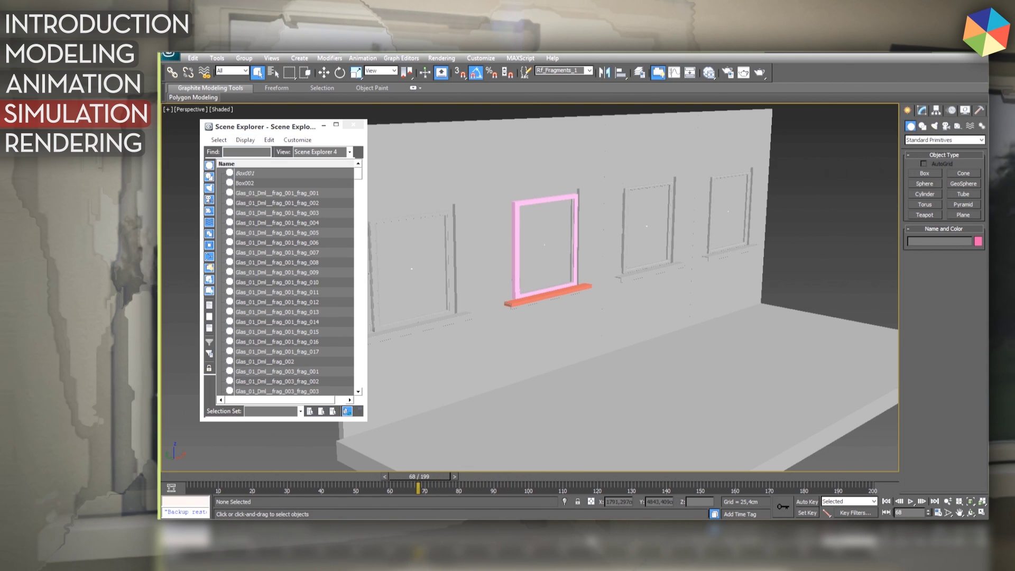
- Select everything from Glas_01_Dml__frag_001_frag_001 through pSphere1_Dml in the scene list and return to frame 1
click(244, 173)
click(277, 193)
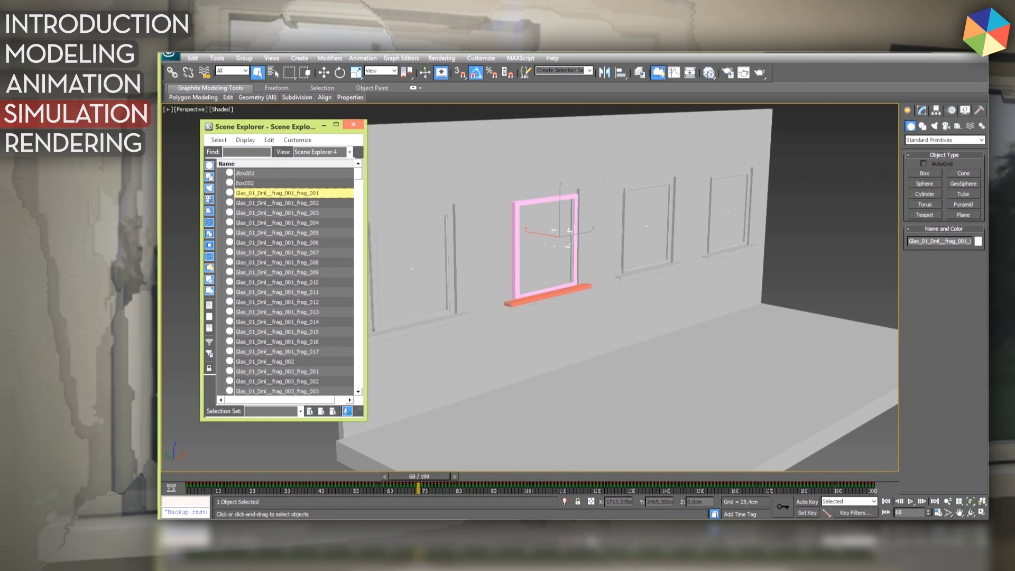
scroll(286, 282, down, 9)
scroll(285, 281, down, 15)
scroll(285, 282, down, 5)
shift+click(264, 341)
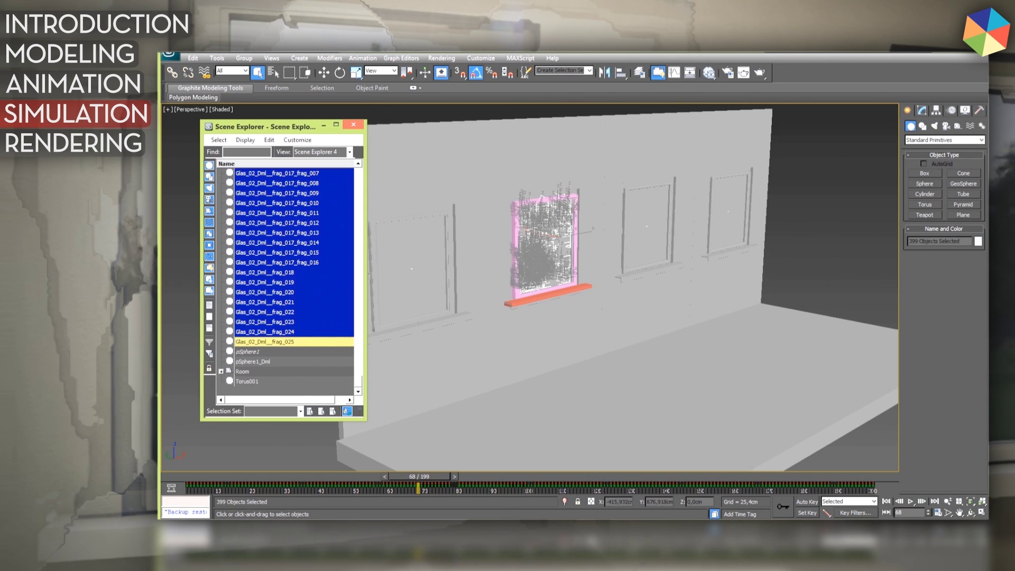
shift+click(264, 361)
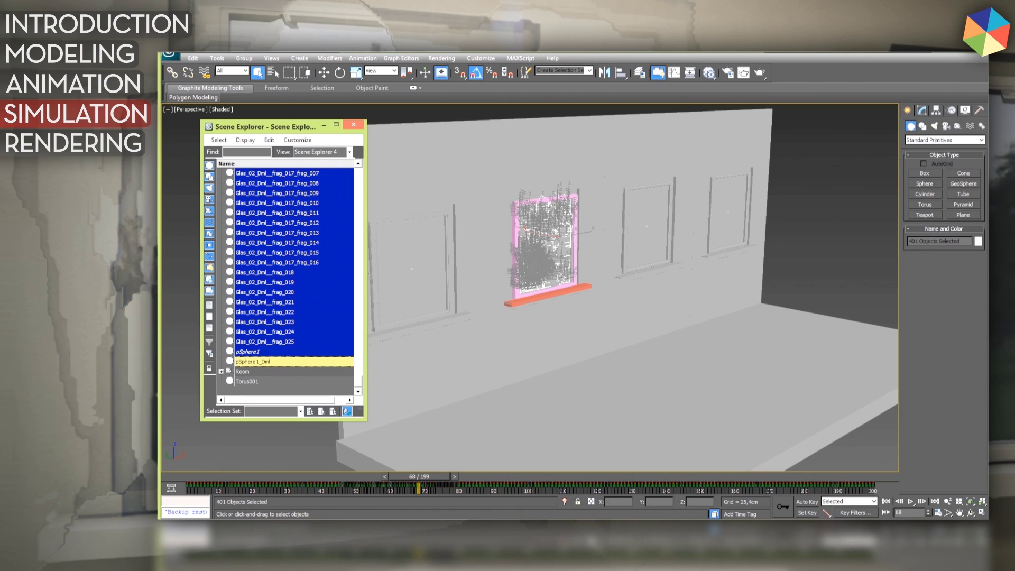
drag(419, 477, 199, 476)
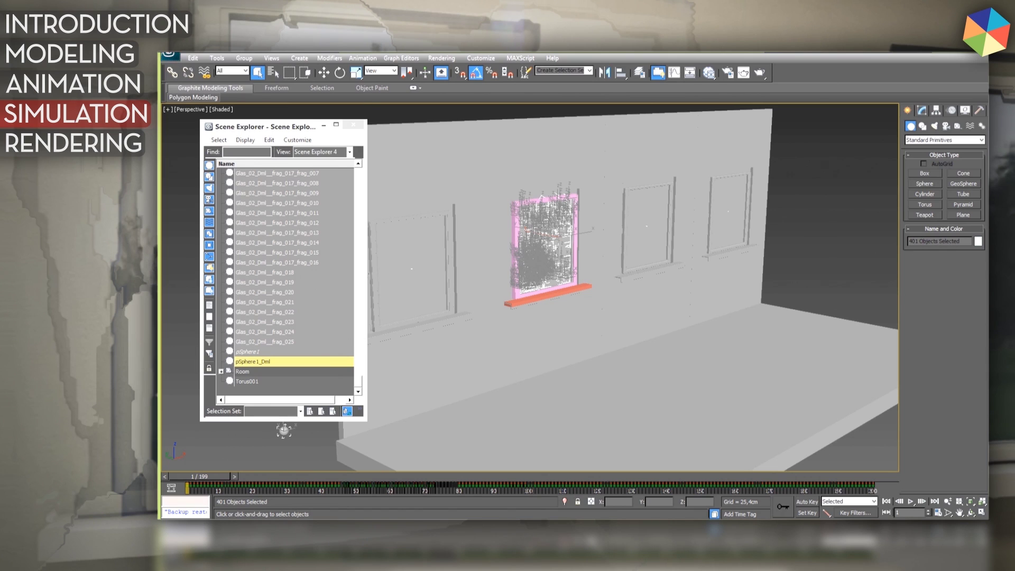
- Send the selected fragments and sphere to Maya, updating its current scene
click(169, 54)
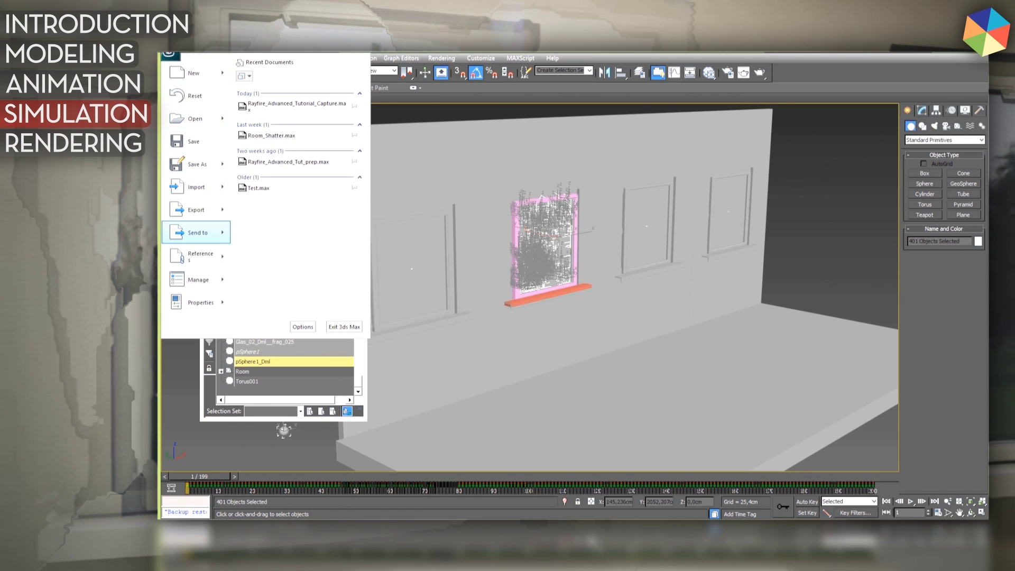
mouse_move(197, 232)
mouse_move(296, 89)
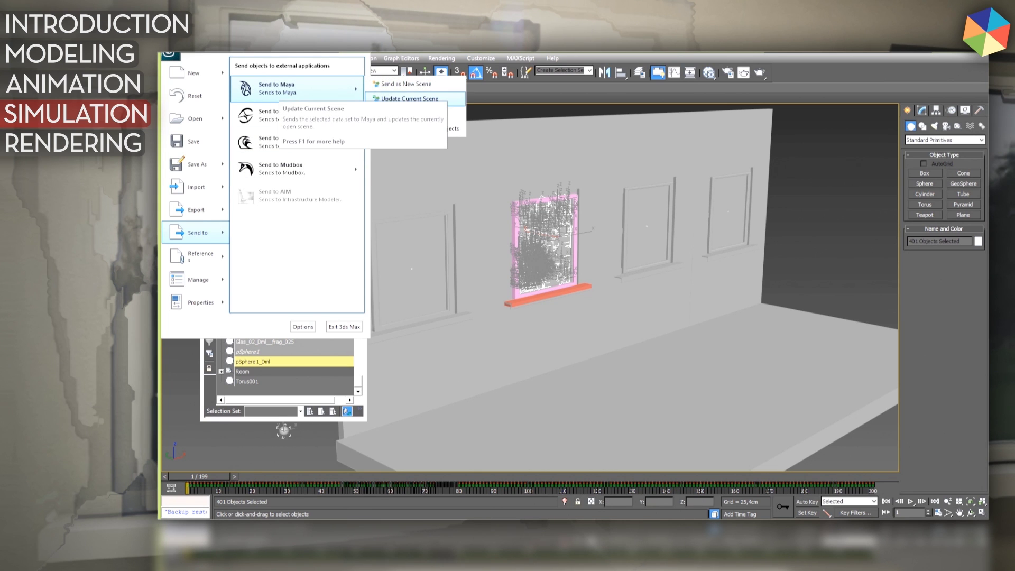
click(410, 98)
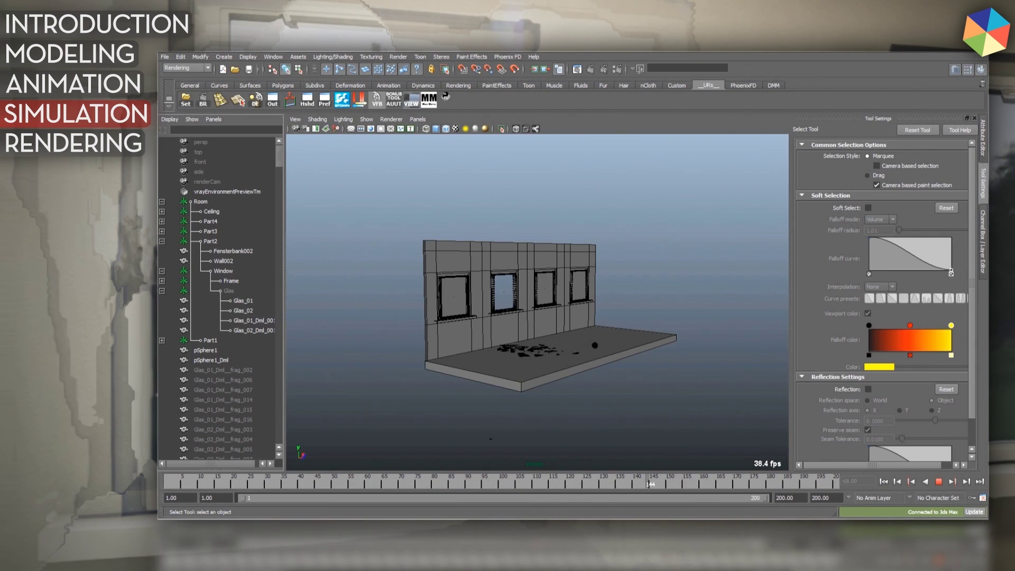
- Stop the playback in Maya, switch to shaded display and play the shattering up close at the broken window
key(Escape)
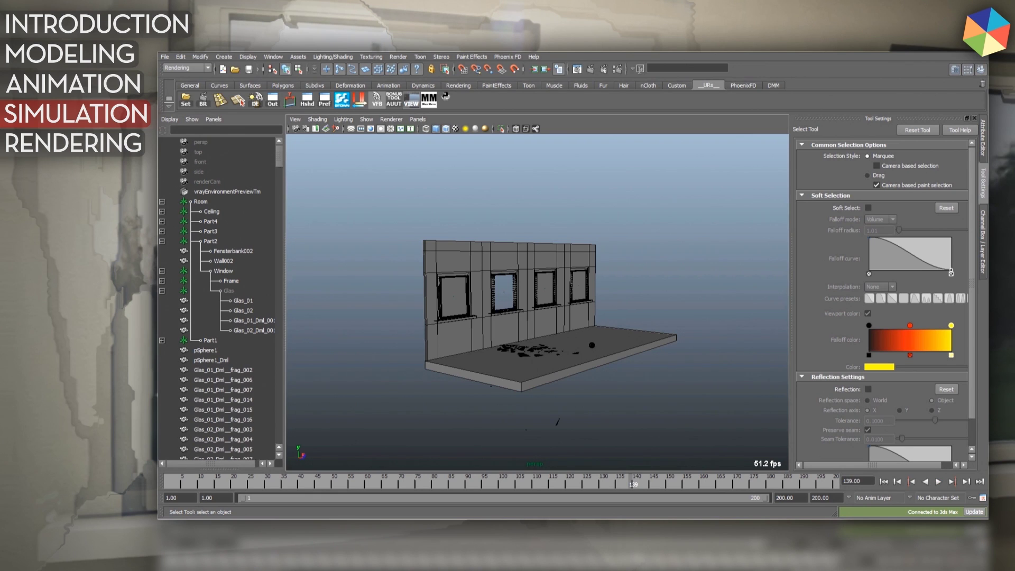
key(4)
key(5)
alt+drag(537, 302, 587, 322)
alt+right_drag(537, 302, 634, 302)
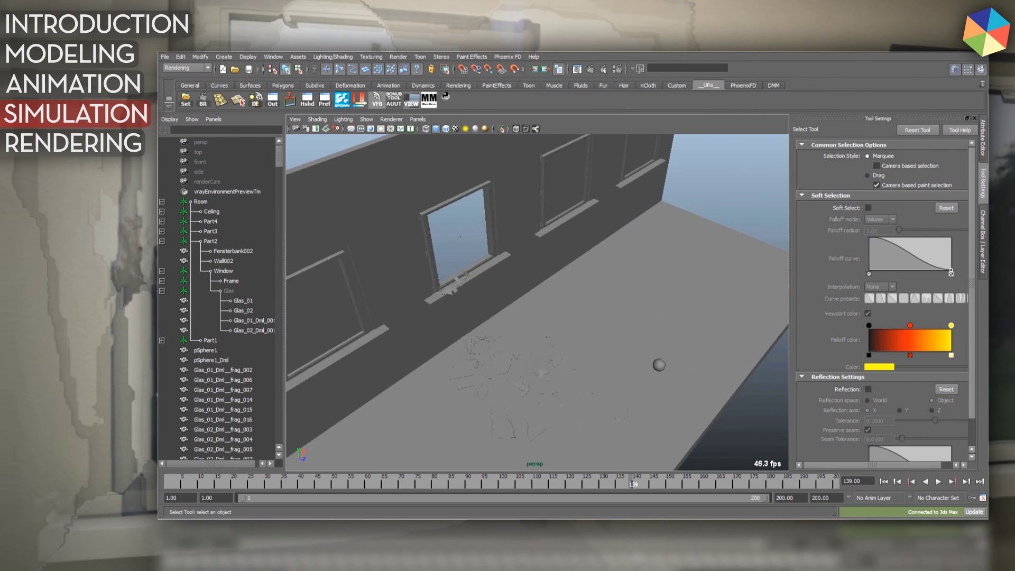
alt+middle_drag(537, 301, 540, 337)
key(alt+v)
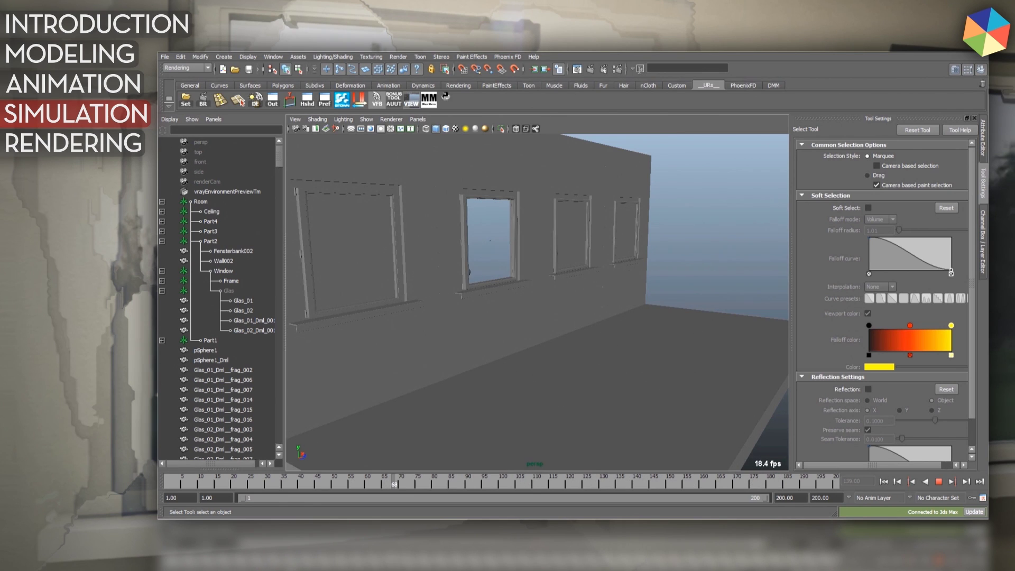
key(Escape)
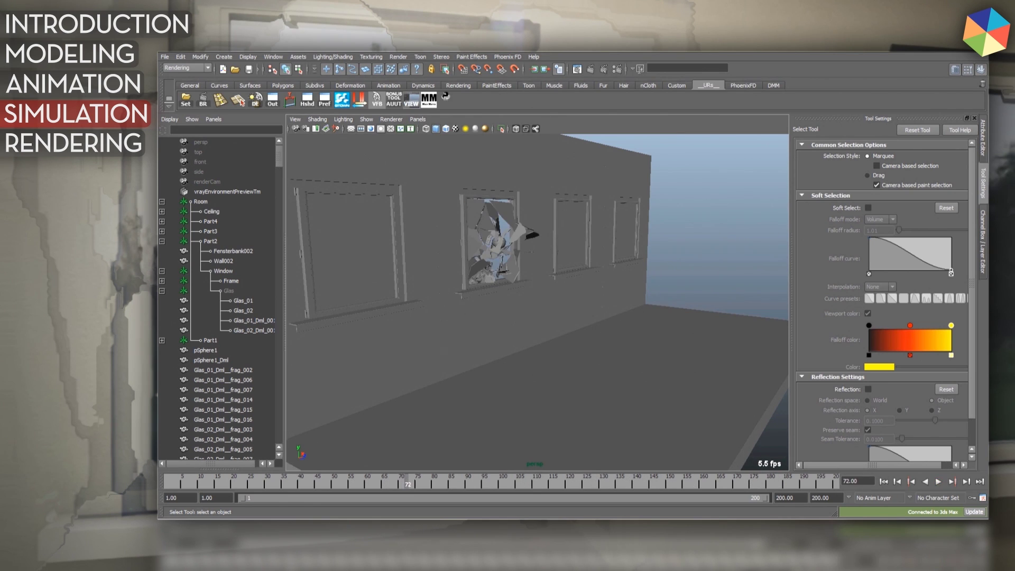
- Go to frame 25 and hide the original panes Glas_01 and Glas_02 in the Glas group
click(250, 481)
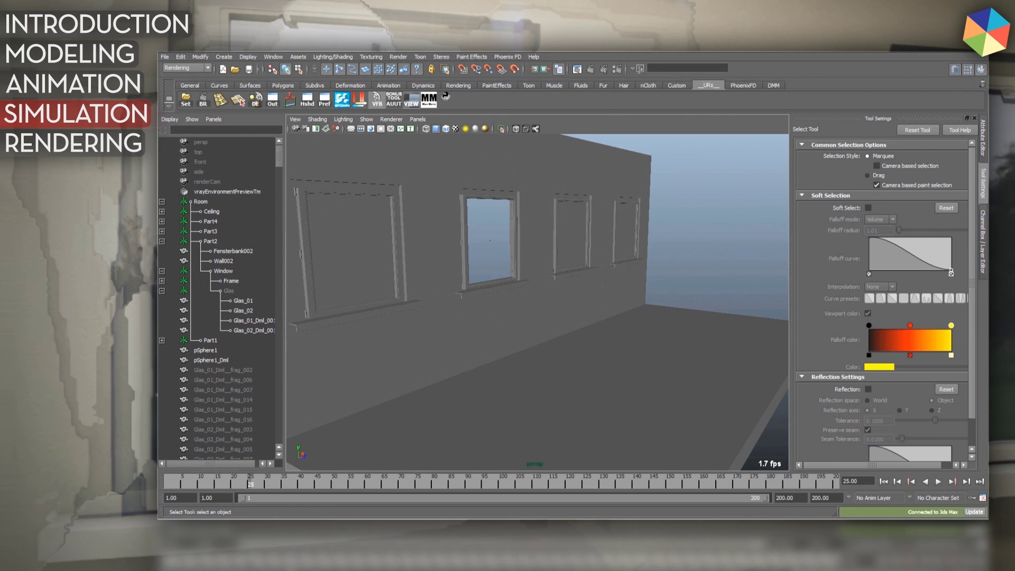
click(228, 290)
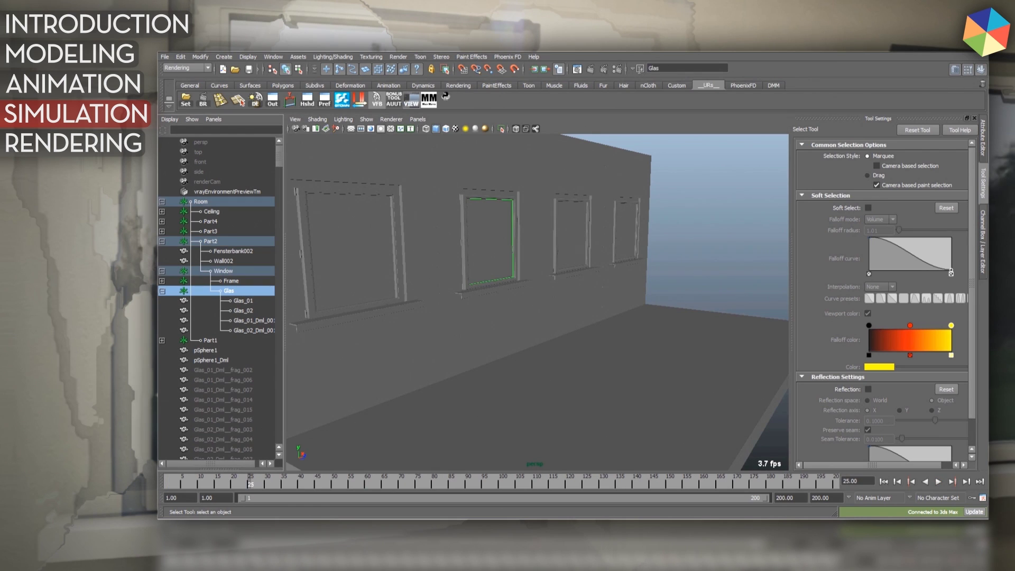
click(243, 310)
shift+click(243, 300)
key(ctrl+h)
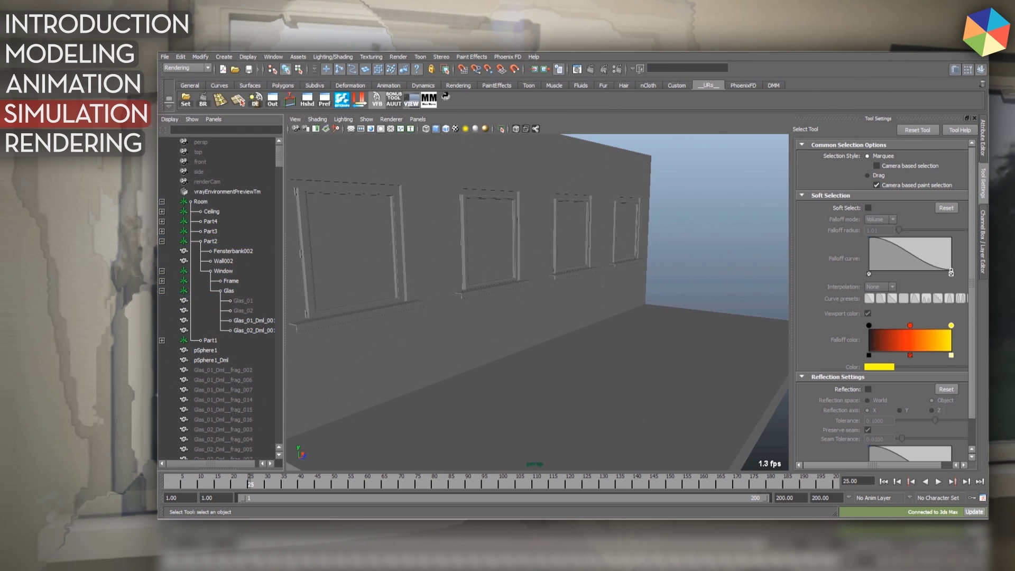
- Play the shattering with the original panes hidden and stop at frame 68, just before the glass breaks
click(231, 481)
key(alt+v)
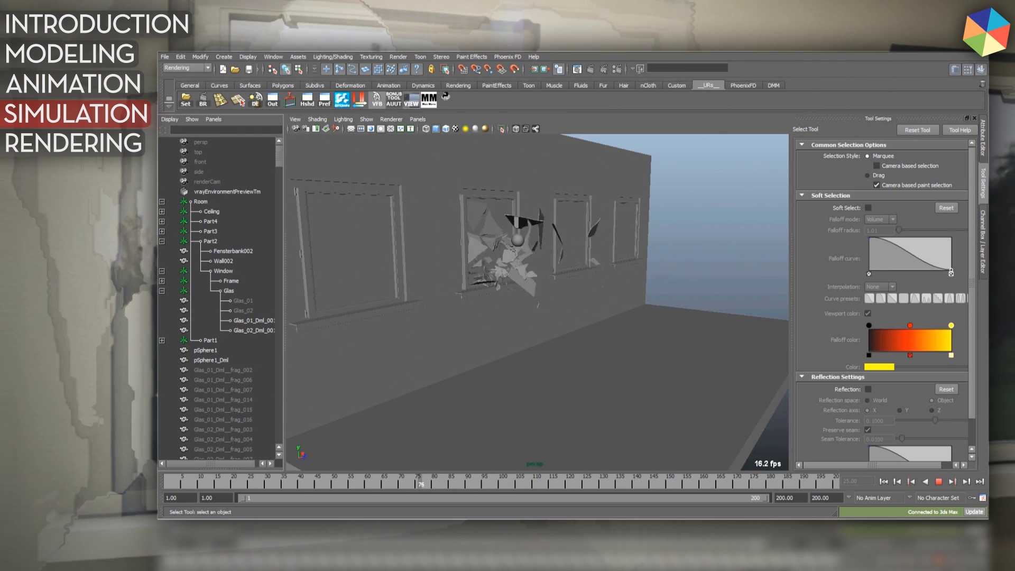
key(alt+v)
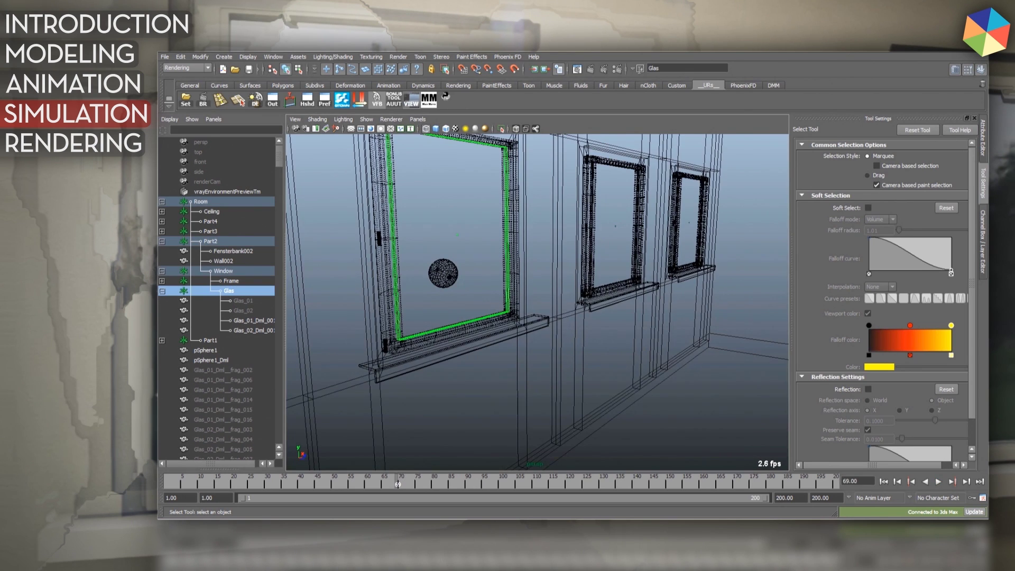
key(alt+v)
key(alt+v)
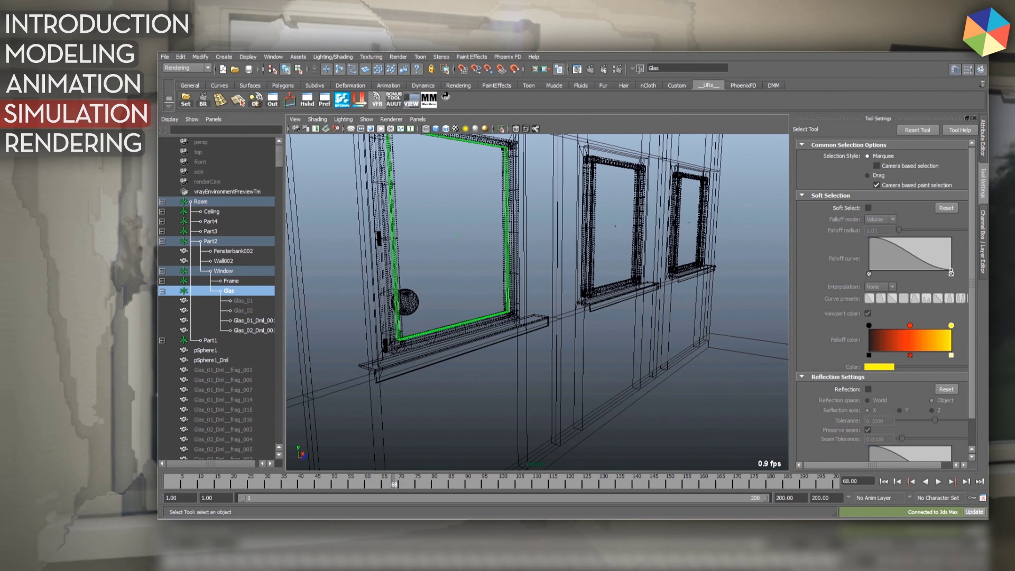
- Show the channels of the Glas group and key its Visibility as on at frame 68
key(ctrl+a)
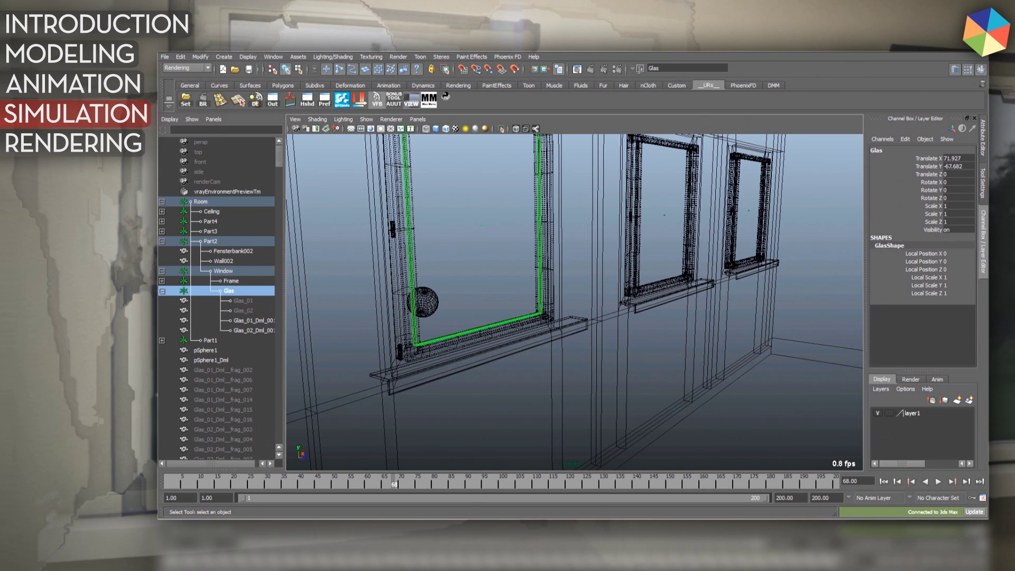
click(930, 229)
right_click(896, 231)
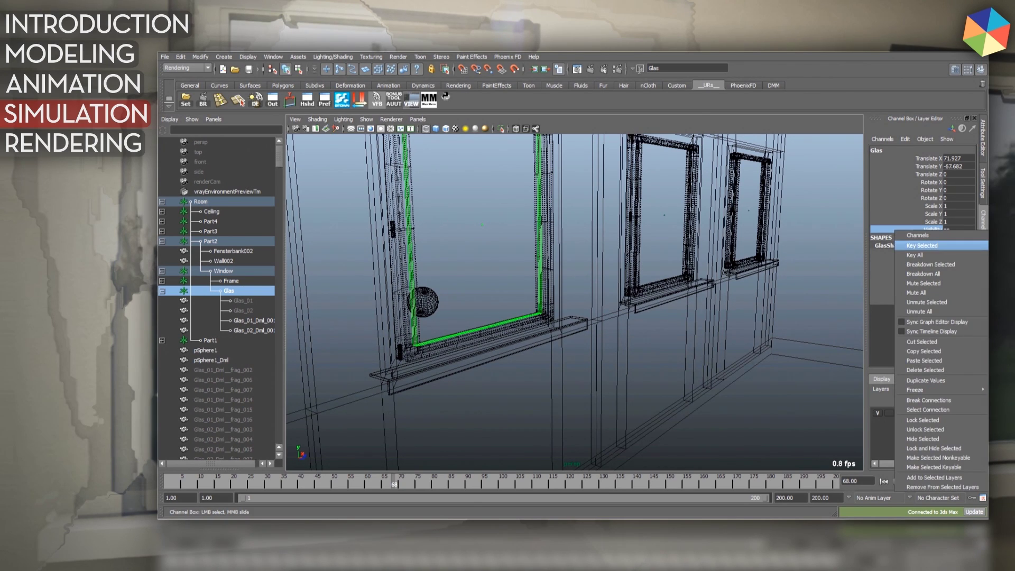
click(922, 245)
- Key the Glas group's Visibility as on at an adjacent frame and advance to frame 69
key(alt+v)
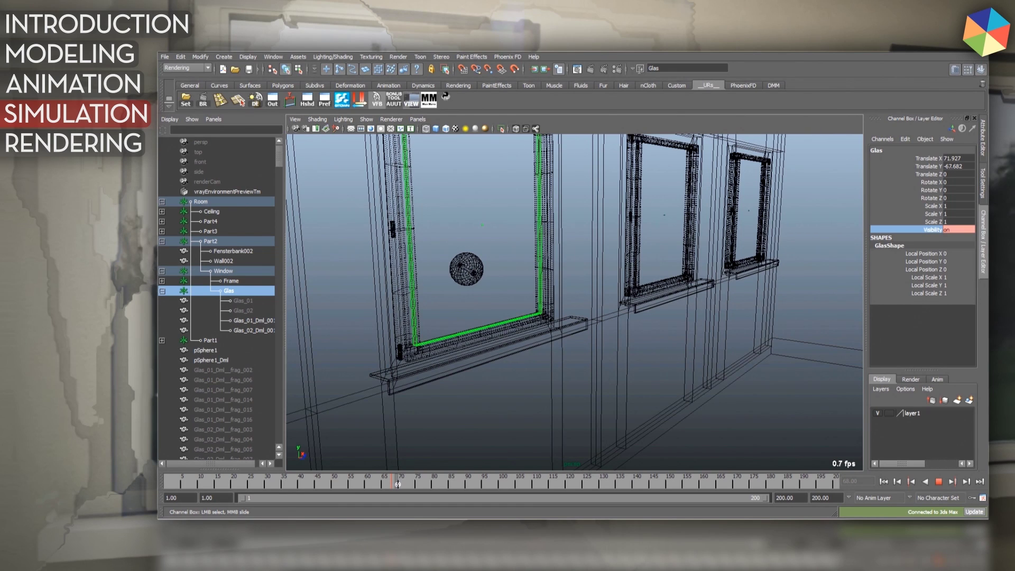
key(alt+v)
right_click(922, 230)
click(922, 246)
key(alt+period)
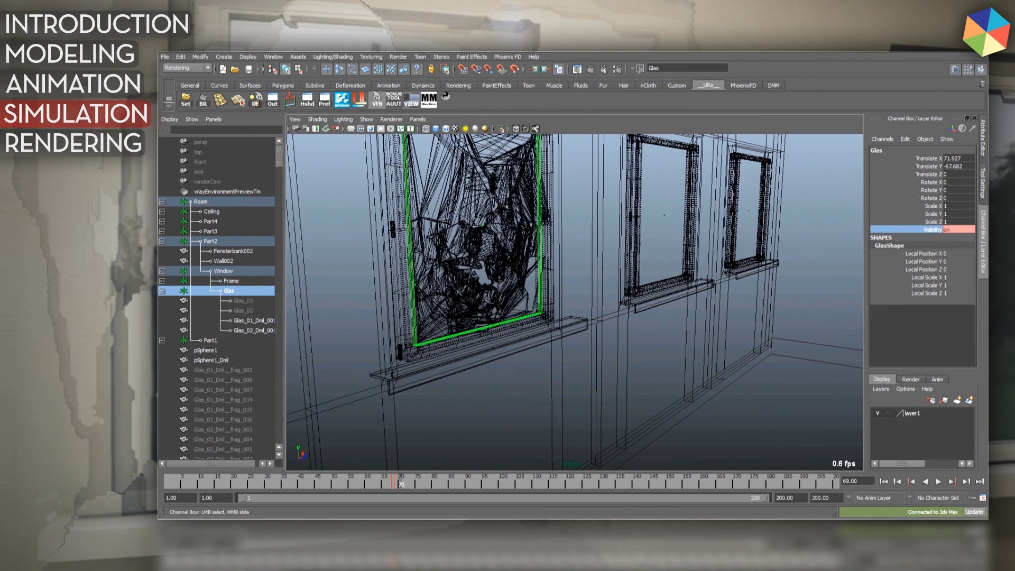
- Set the Glas group's Visibility to off and key it at frame 70
click(958, 229)
text(0)
key(Return)
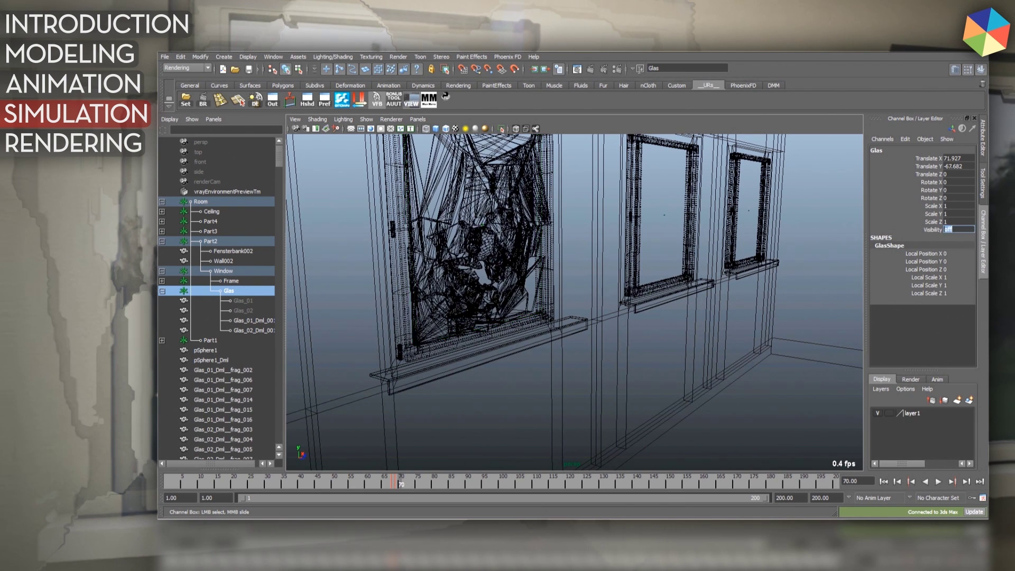
click(922, 230)
right_click(922, 229)
click(922, 246)
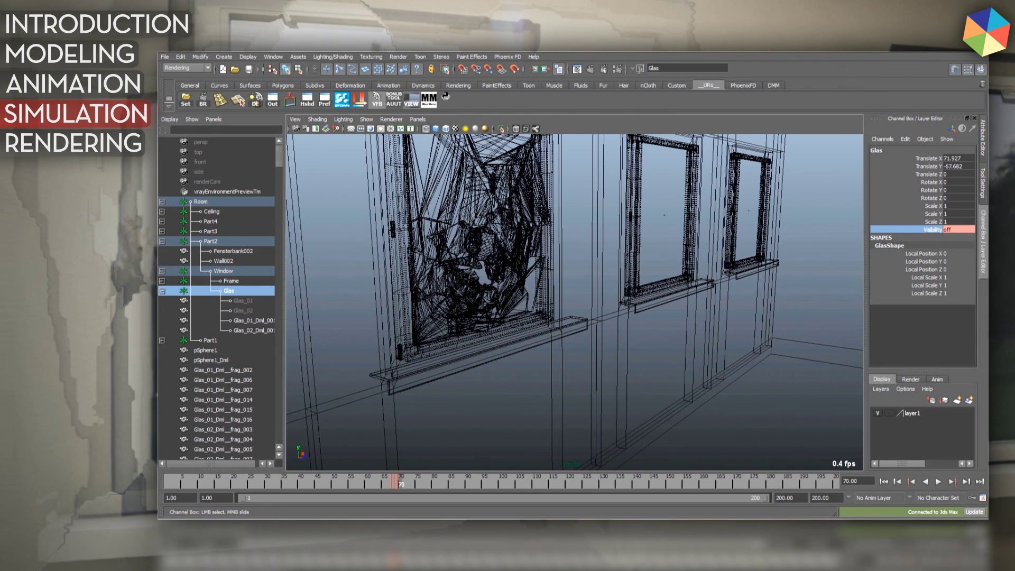
- Deselect everything, switch to shaded display, play the shattering from near the start, and stop at frame 93 with the room in view
key(Escape)
key(5)
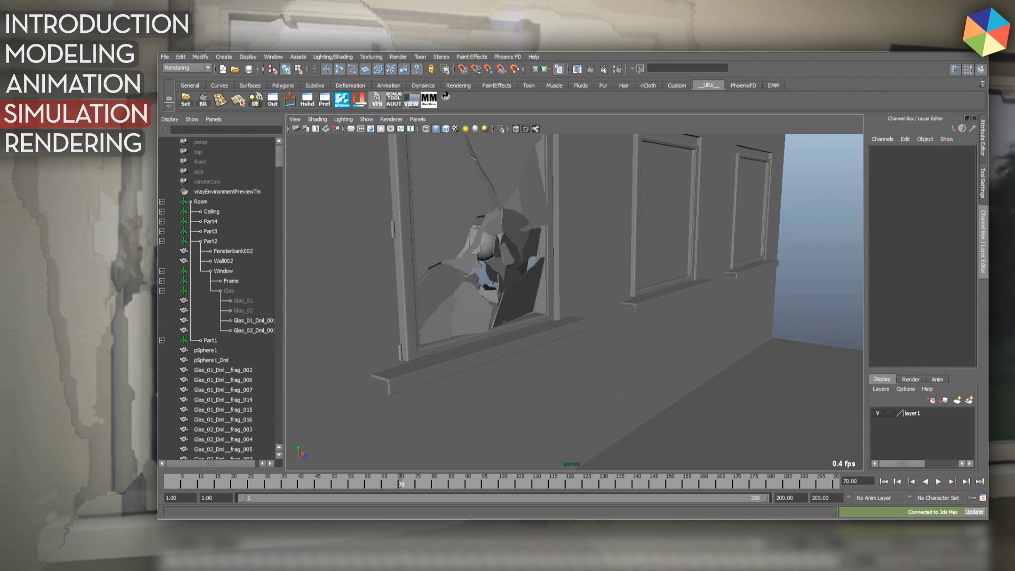
drag(401, 482, 191, 482)
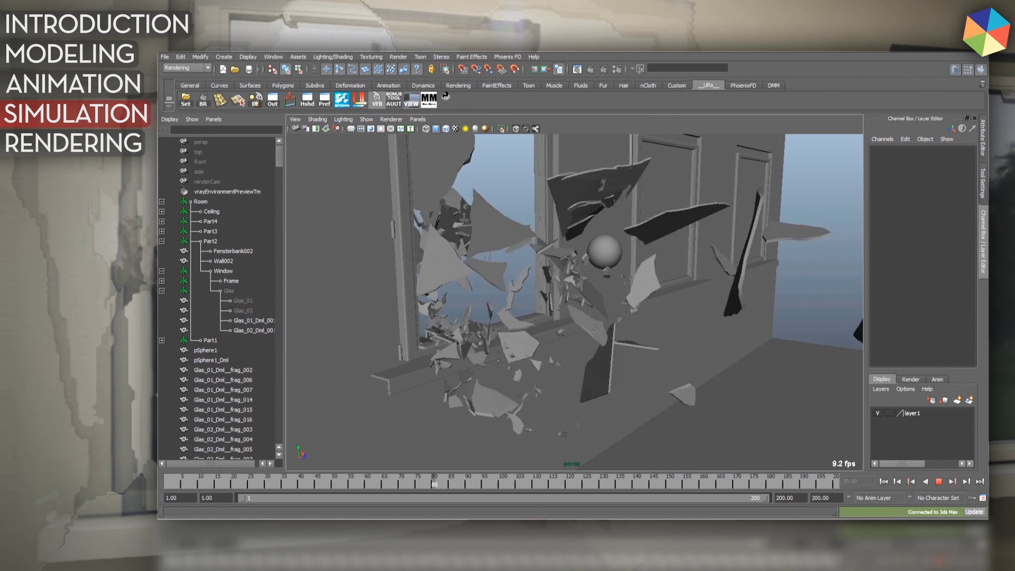
key(Escape)
alt+right_drag(574, 302, 476, 302)
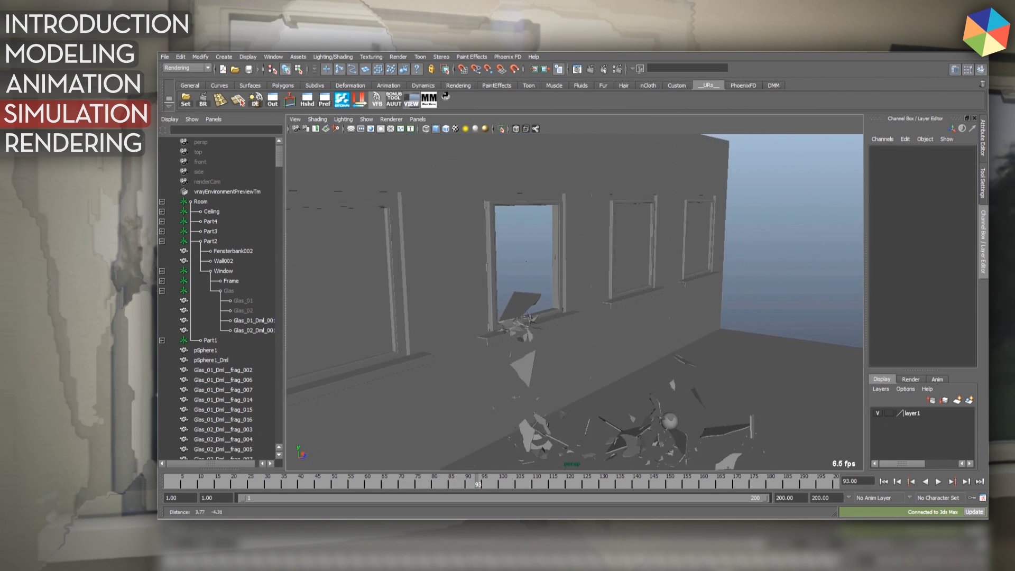
alt+middle_drag(574, 302, 528, 230)
alt+right_drag(574, 302, 497, 302)
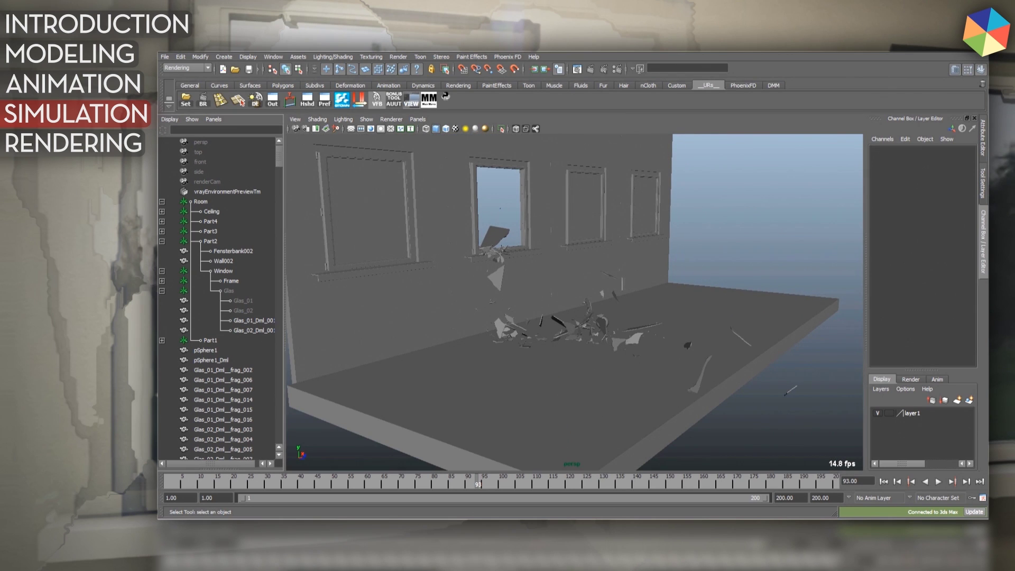
- Collapse the Room hierarchy and group pSphere1, pSphere1_Dml and all glass fragments listed below it
click(162, 241)
click(162, 201)
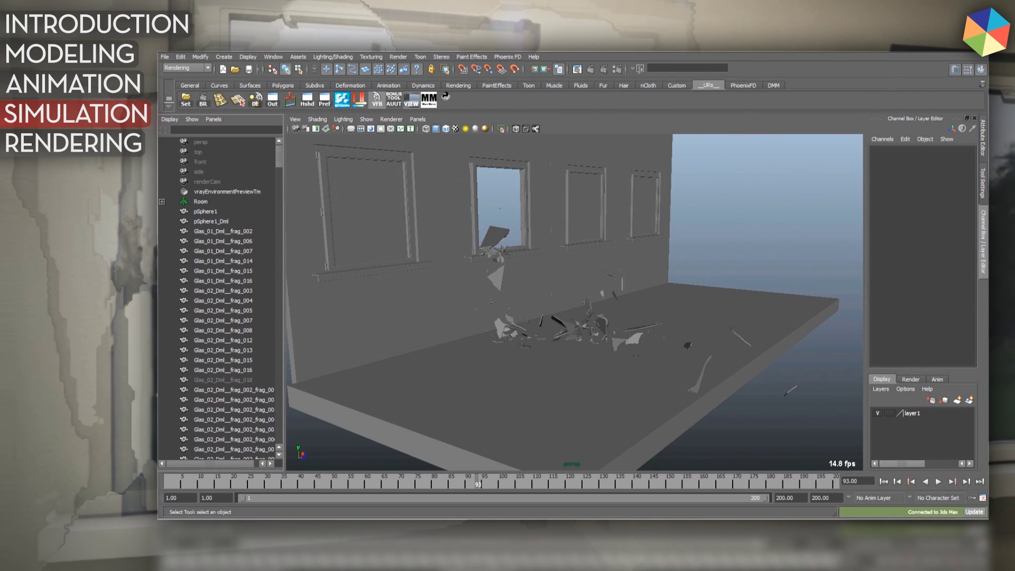
click(205, 211)
drag(278, 156, 278, 431)
shift+click(234, 429)
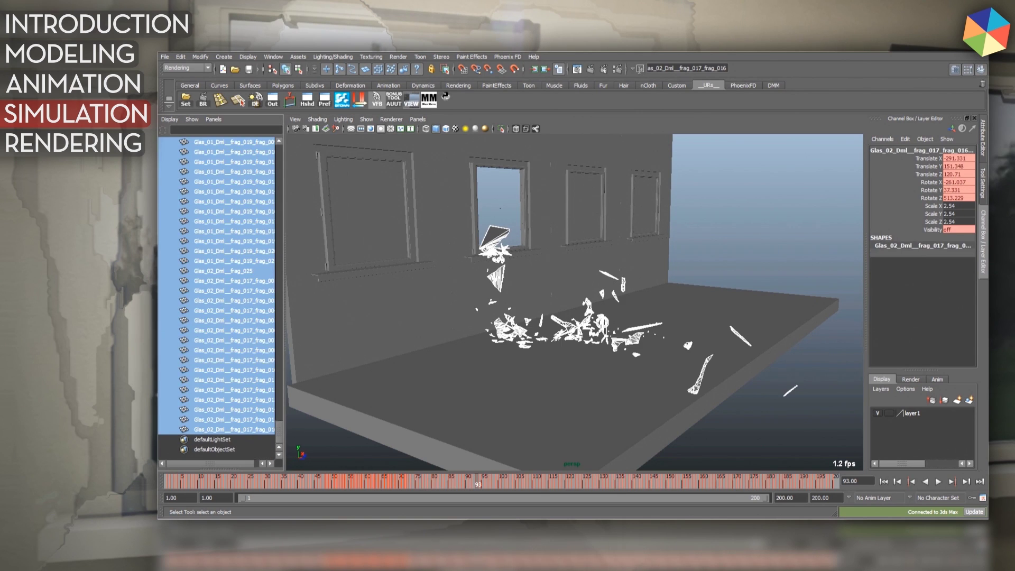
key(ctrl+g)
- Rename the new group of spheres and glass fragments as RayfireSim
double_click(201, 211)
text(Rayf)
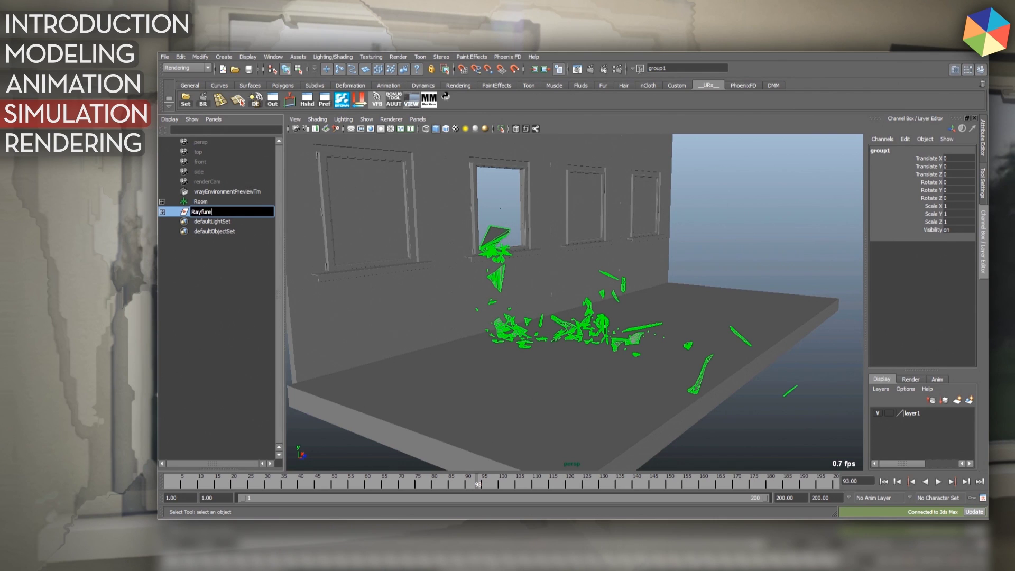
text(ire SIm)
key(BackSpace)
key(BackSpace)
key(BackSpace)
key(BackSpace)
text(Sim)
key(Return)
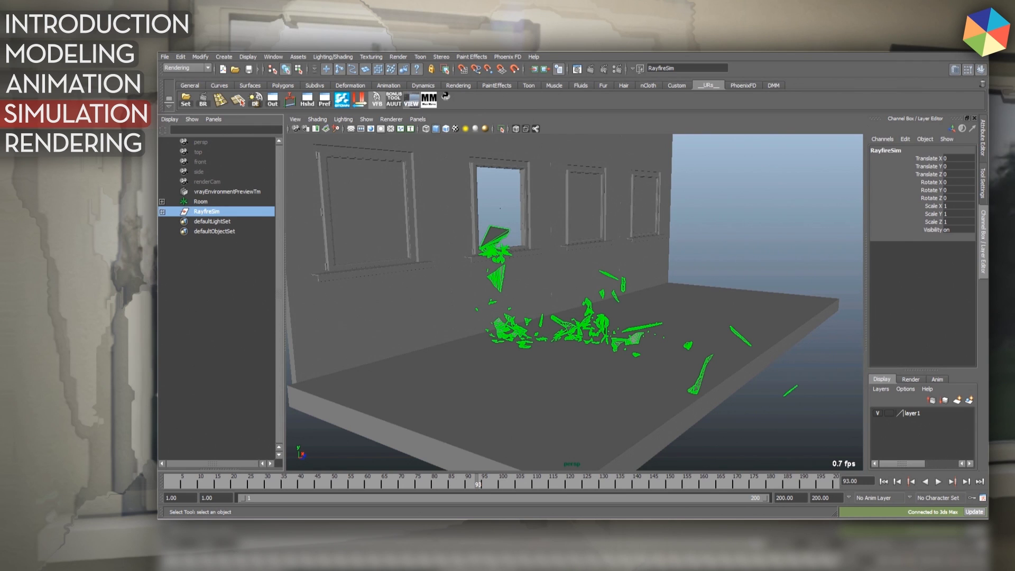